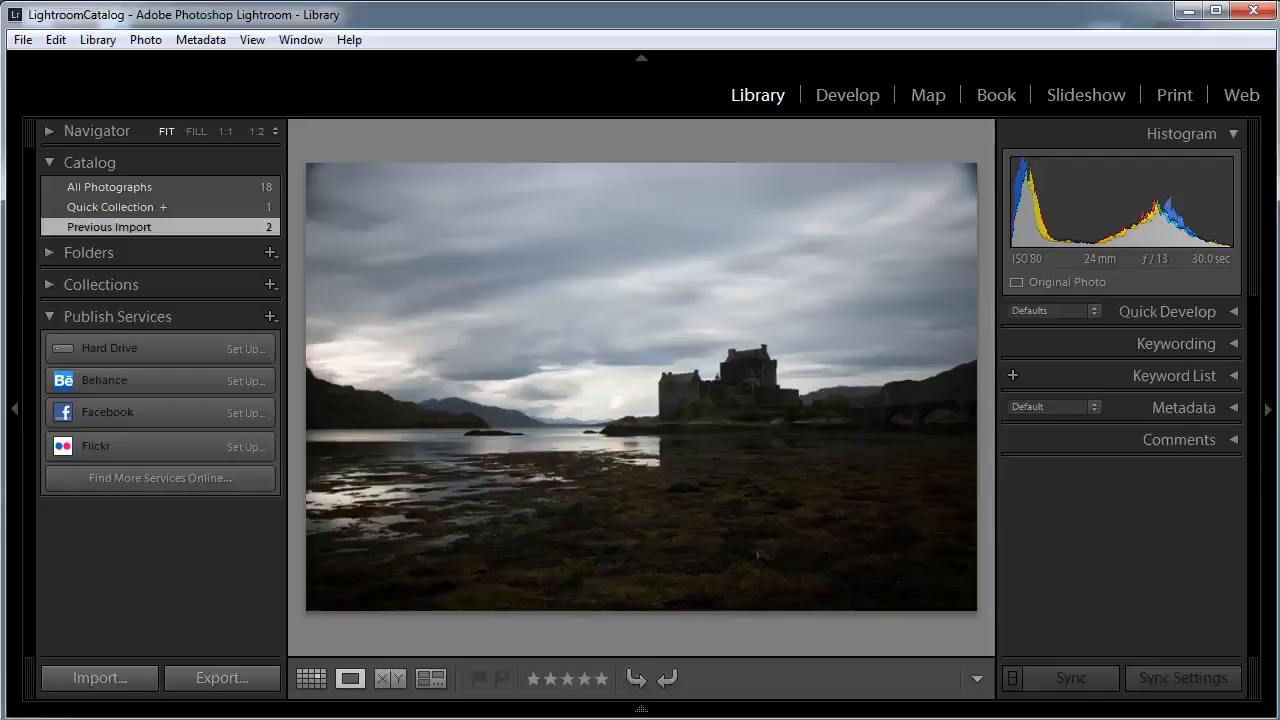
# Import the Castle.dng photo from the Start_Images folder into the catalog without moving it
pyautogui.press('Right')
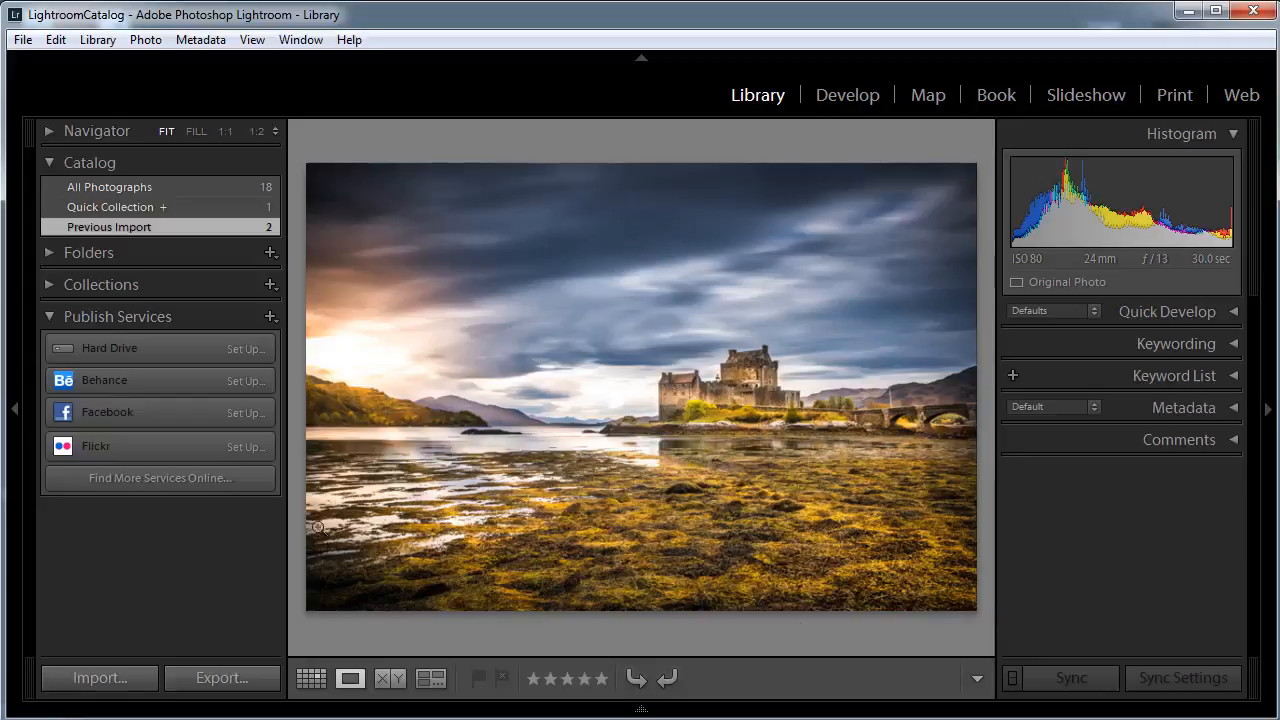
pyautogui.click(110, 680)
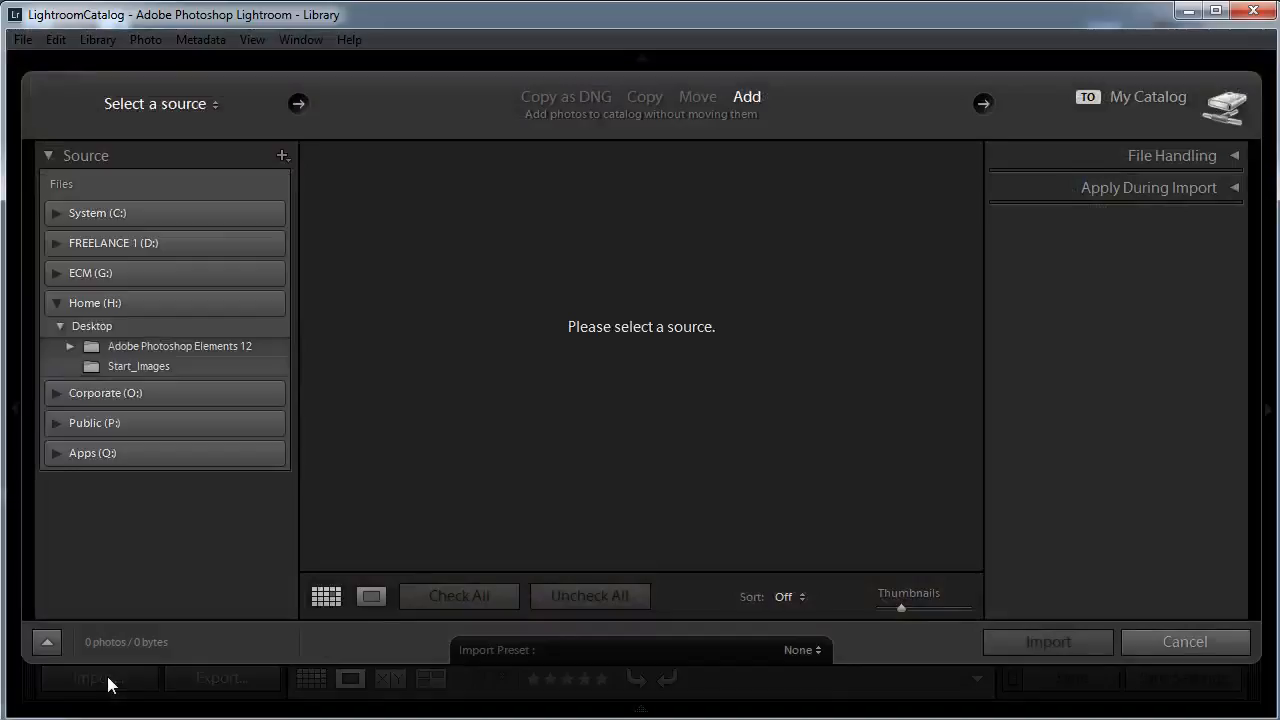
pyautogui.click(145, 365)
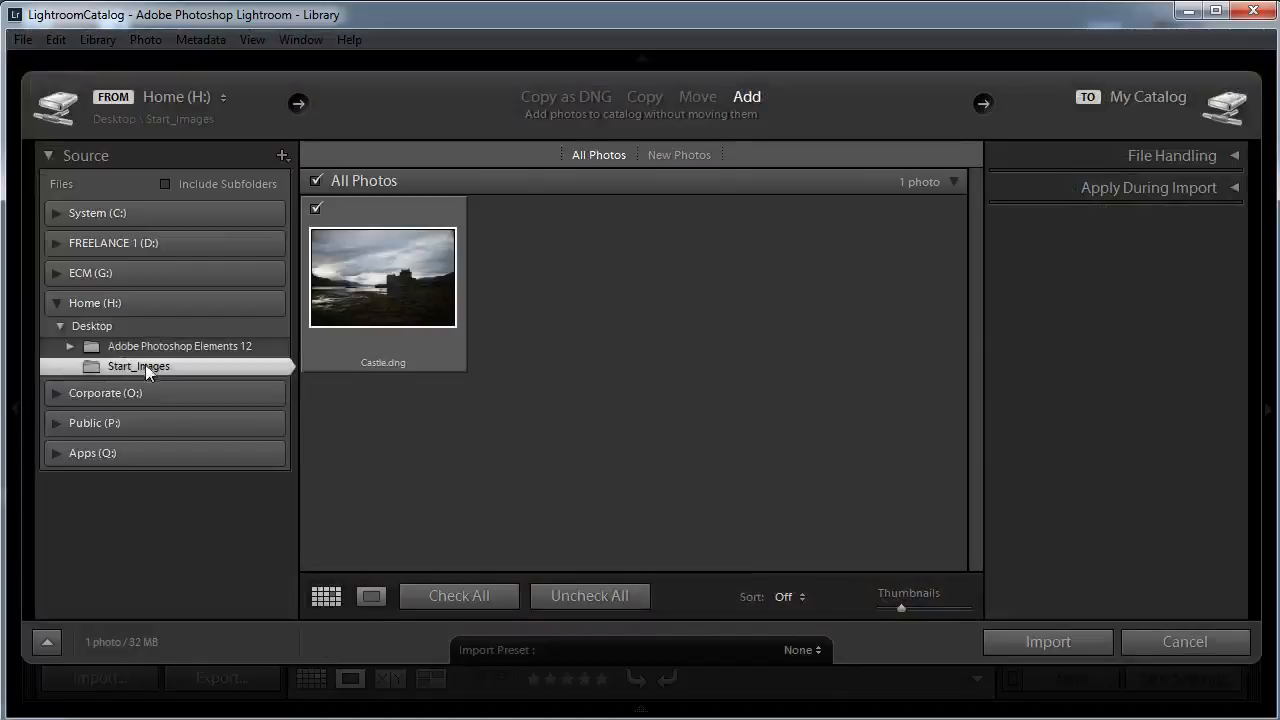
pyautogui.click(1052, 642)
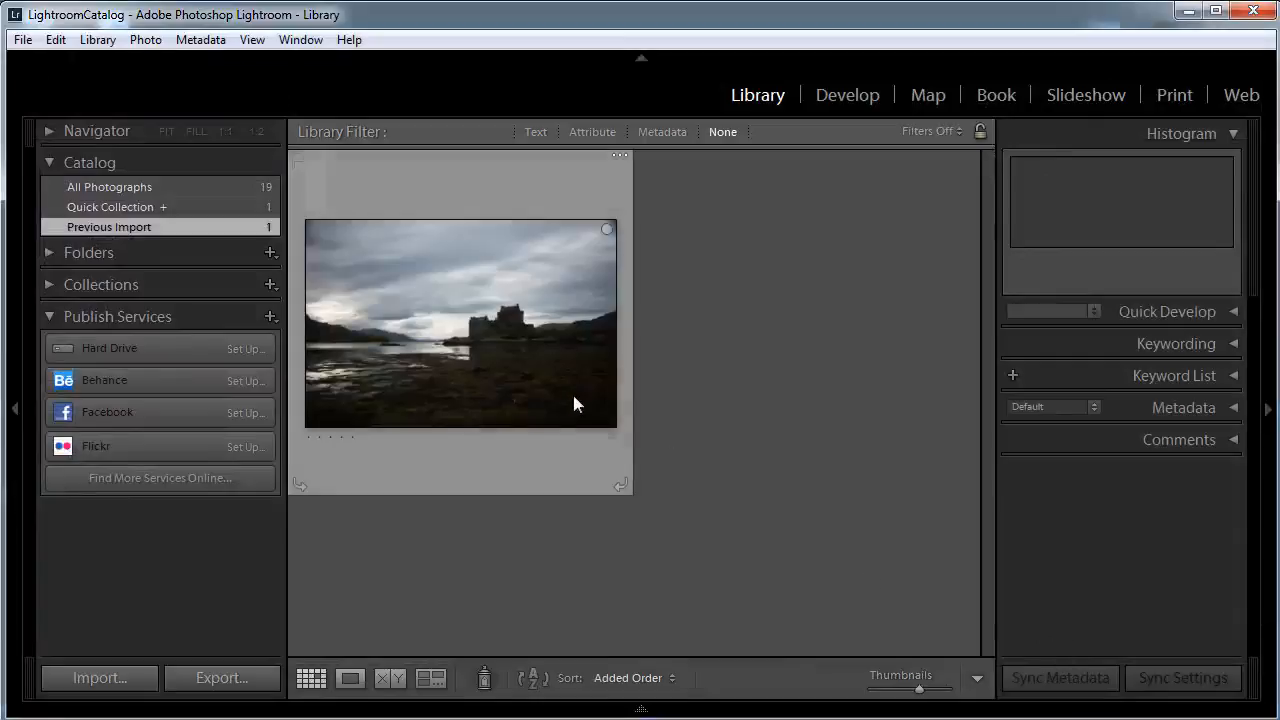
# Open the imported castle photo for developing and enable lens profile corrections and chromatic aberration removal
pyautogui.click(830, 95)
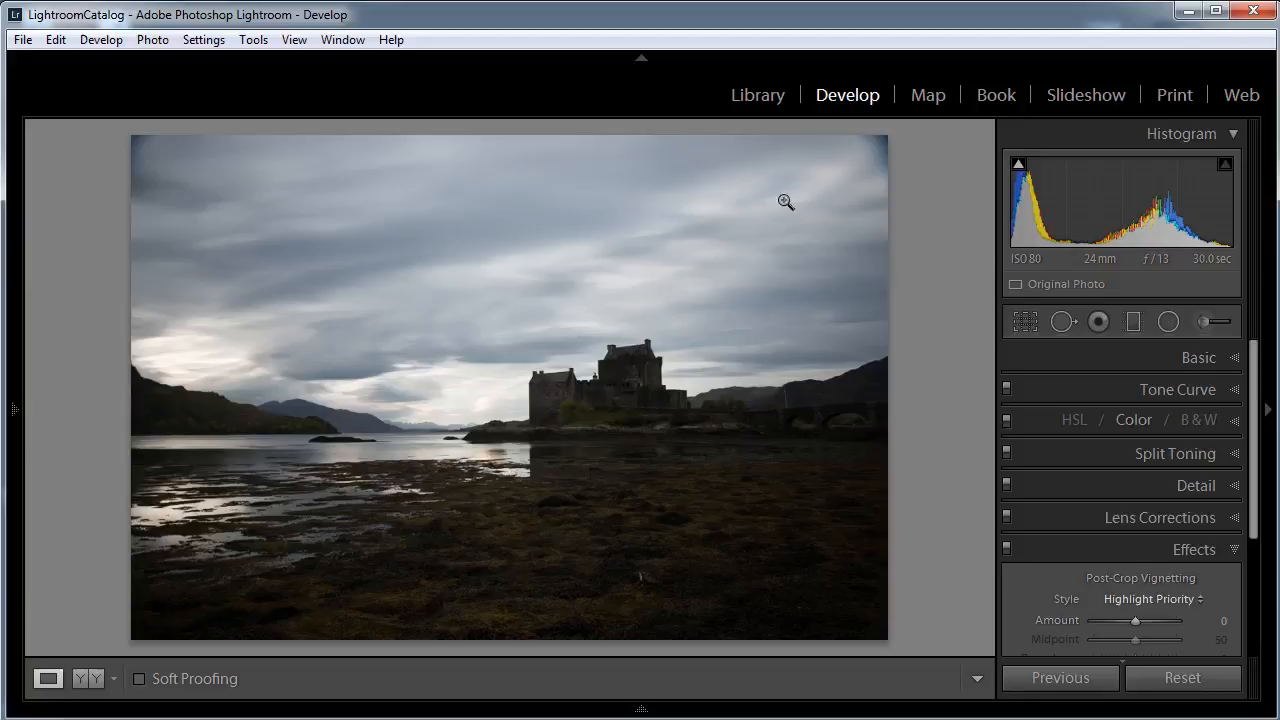
pyautogui.click(1193, 517)
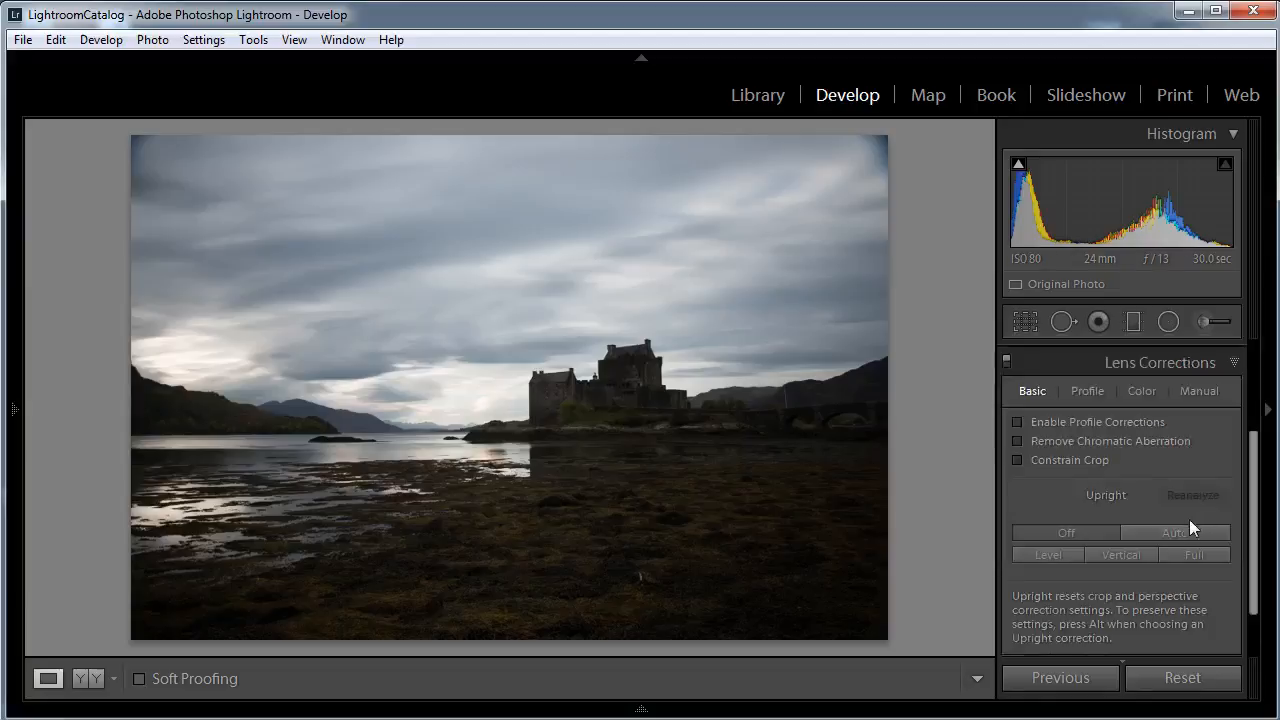
pyautogui.click(1017, 423)
pyautogui.click(1018, 441)
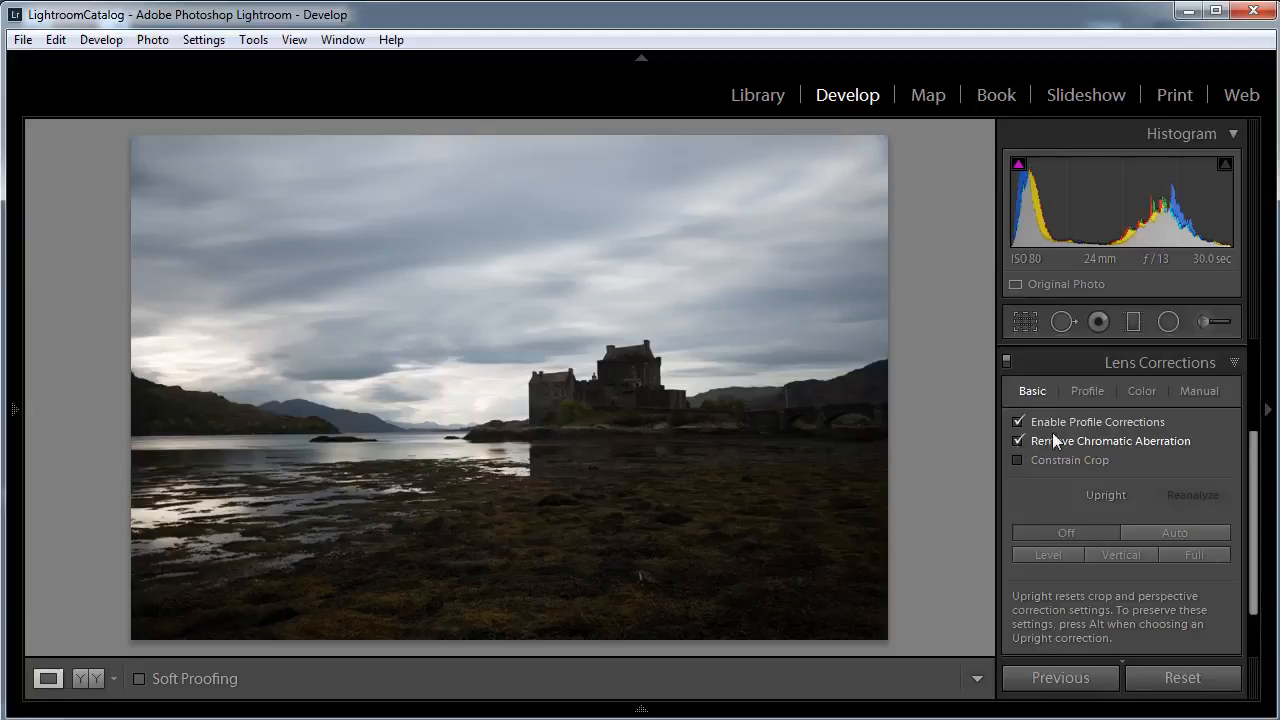
# Straighten the photo with Crop & Straighten by aligning it to the waterline, giving an angle of about 0.09
pyautogui.click(1024, 321)
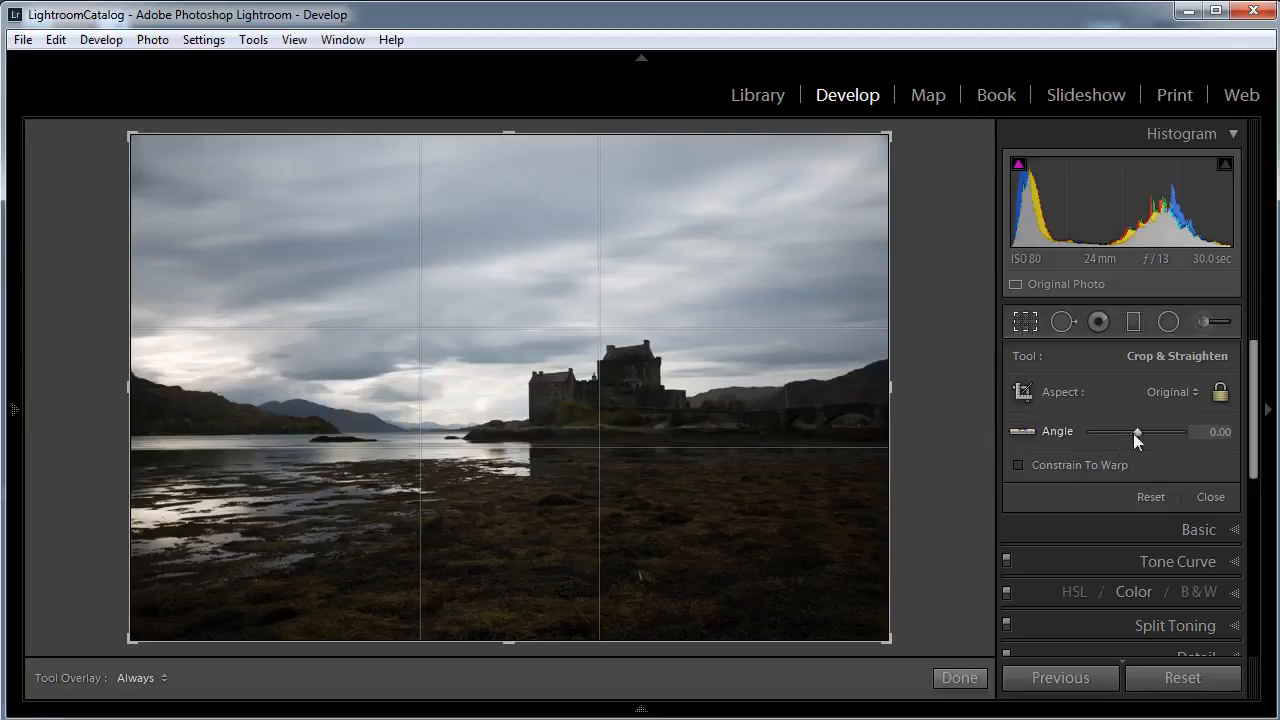
pyautogui.moveTo(1137, 432); pyautogui.dragTo(1137, 428)
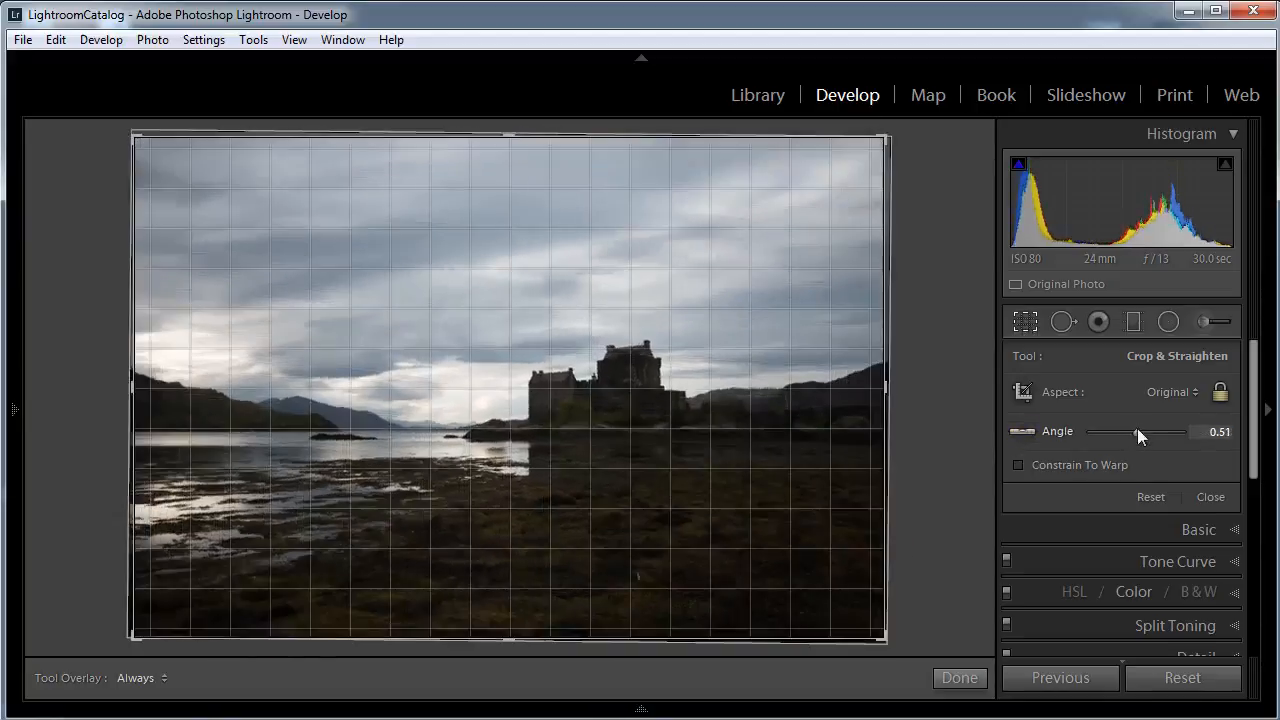
pyautogui.click(1025, 431)
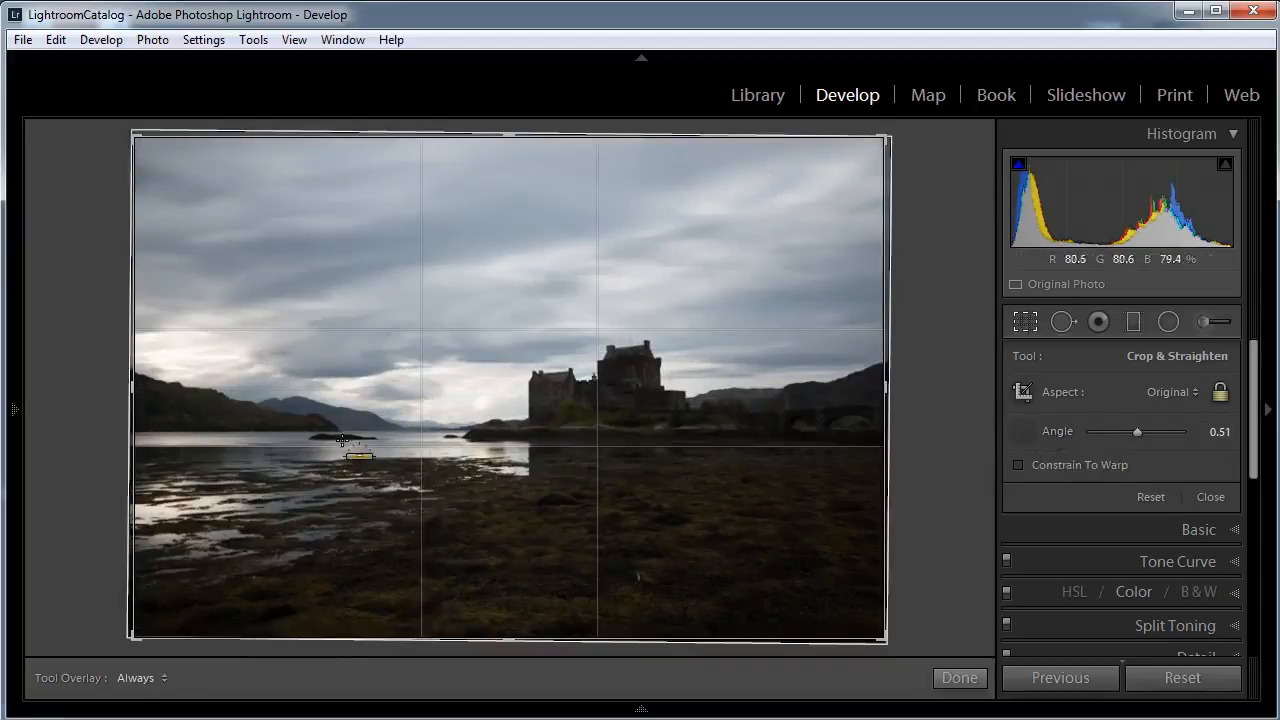
pyautogui.moveTo(342, 430); pyautogui.dragTo(480, 430)
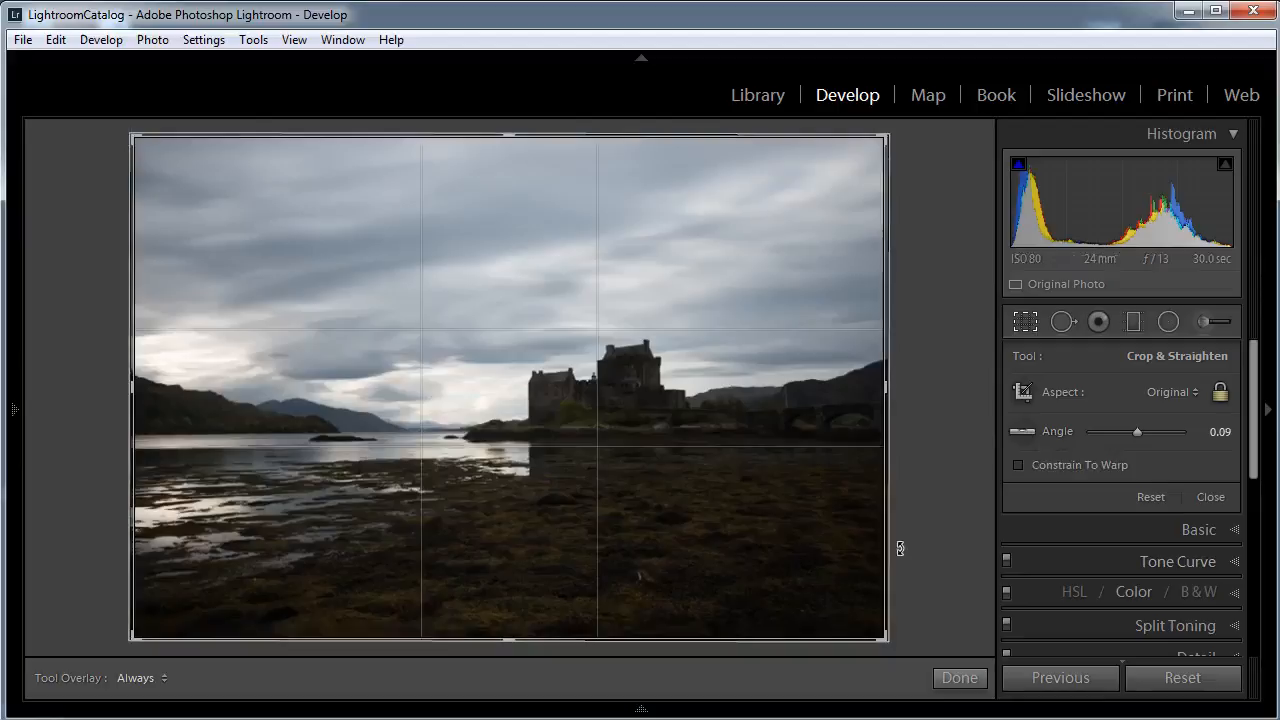
pyautogui.click(958, 678)
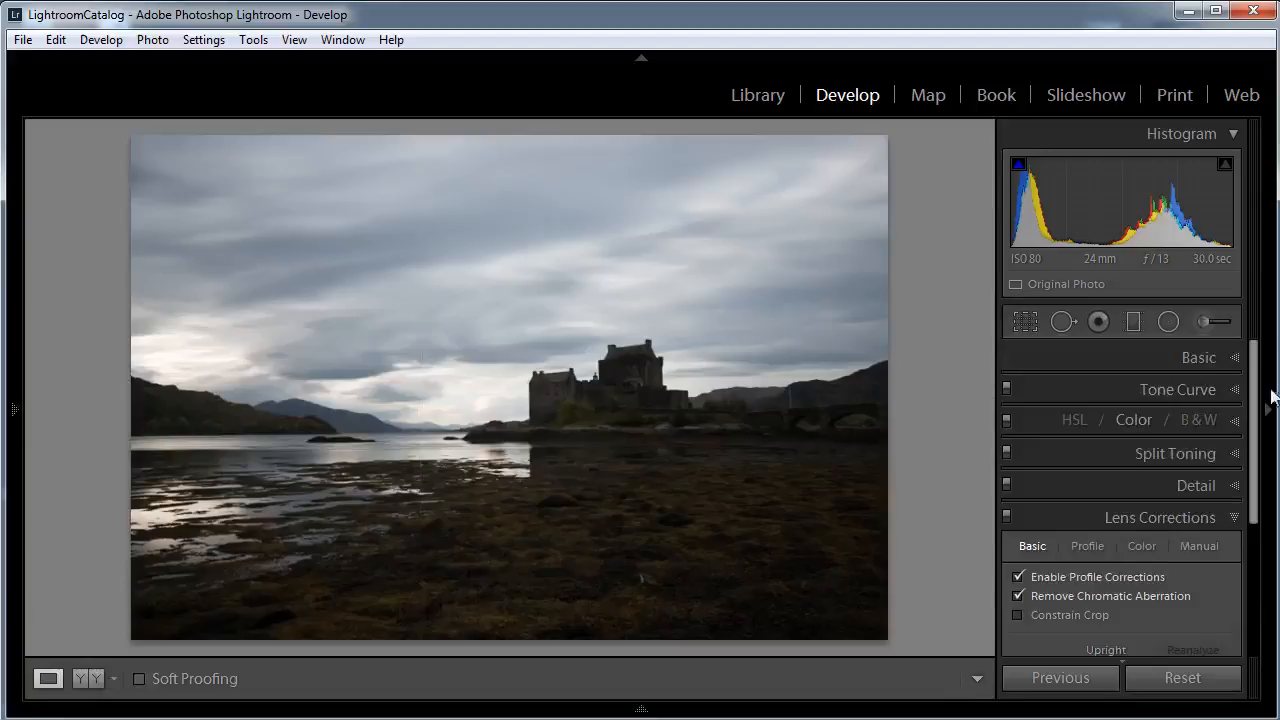
# Set the white balance by sampling a neutral grey area on the rocks below the castle
pyautogui.click(1214, 355)
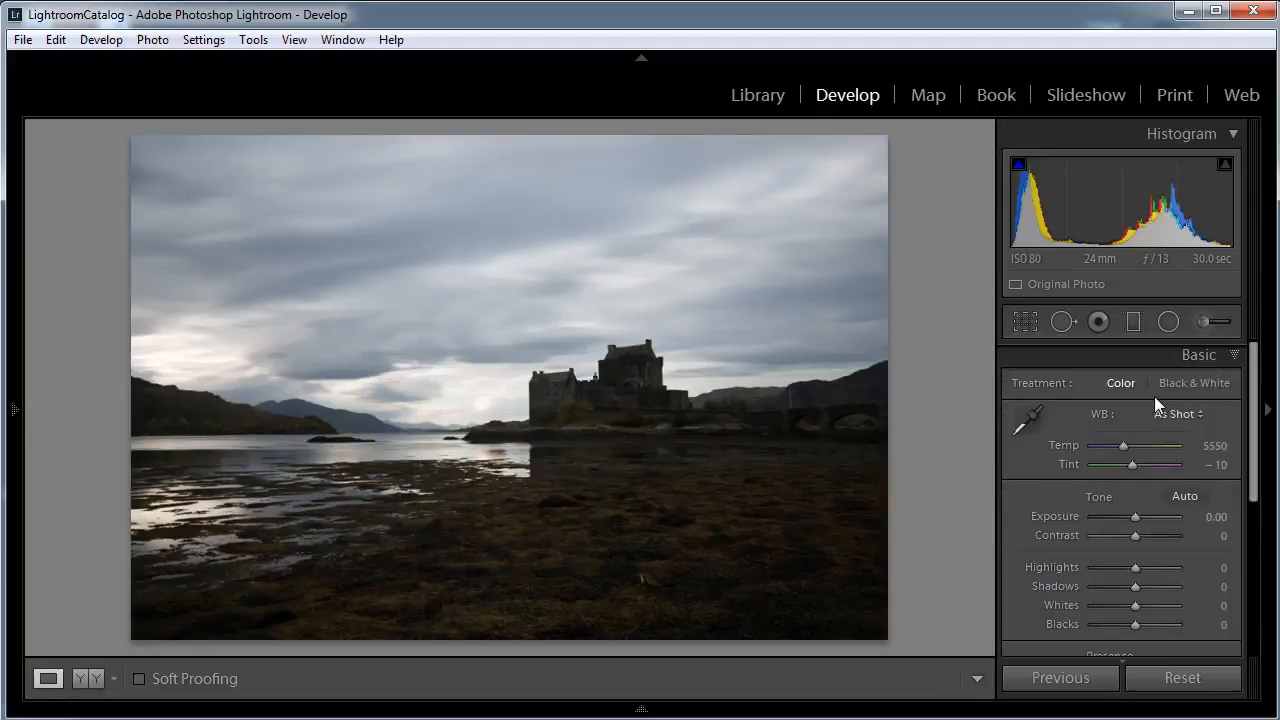
pyautogui.click(1030, 415)
pyautogui.click(603, 428)
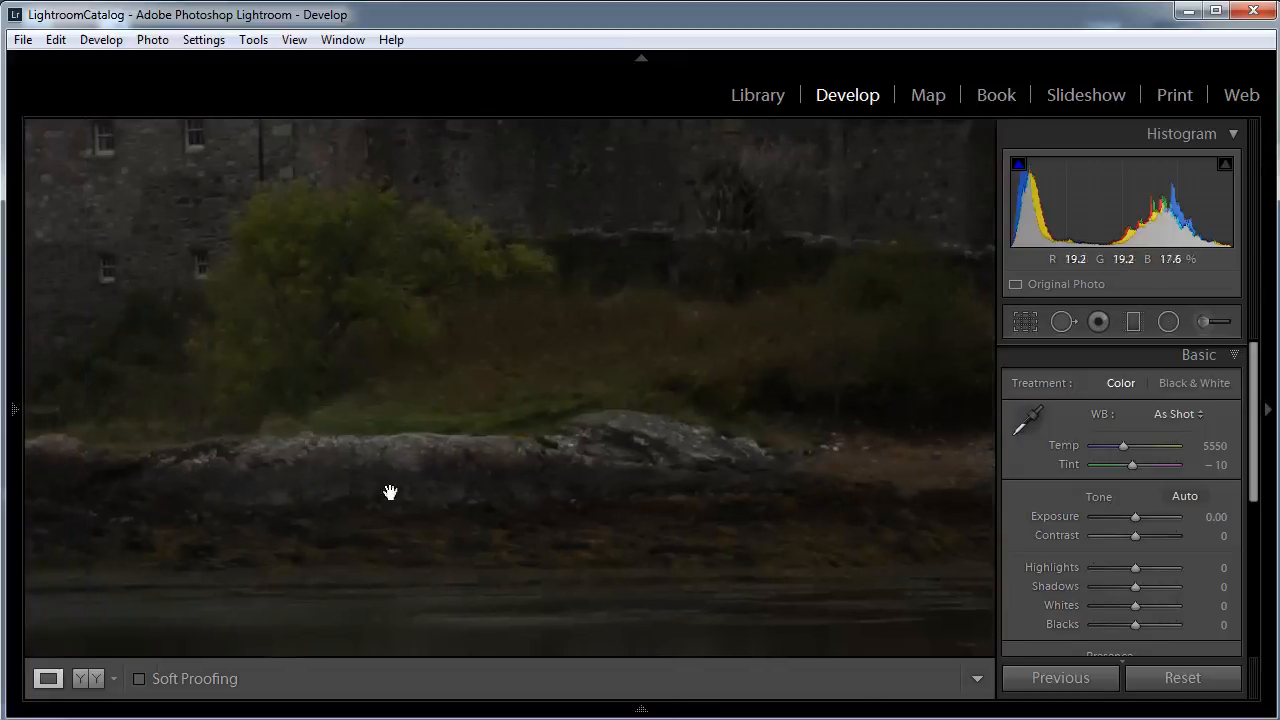
pyautogui.click(1038, 422)
pyautogui.click(1026, 420)
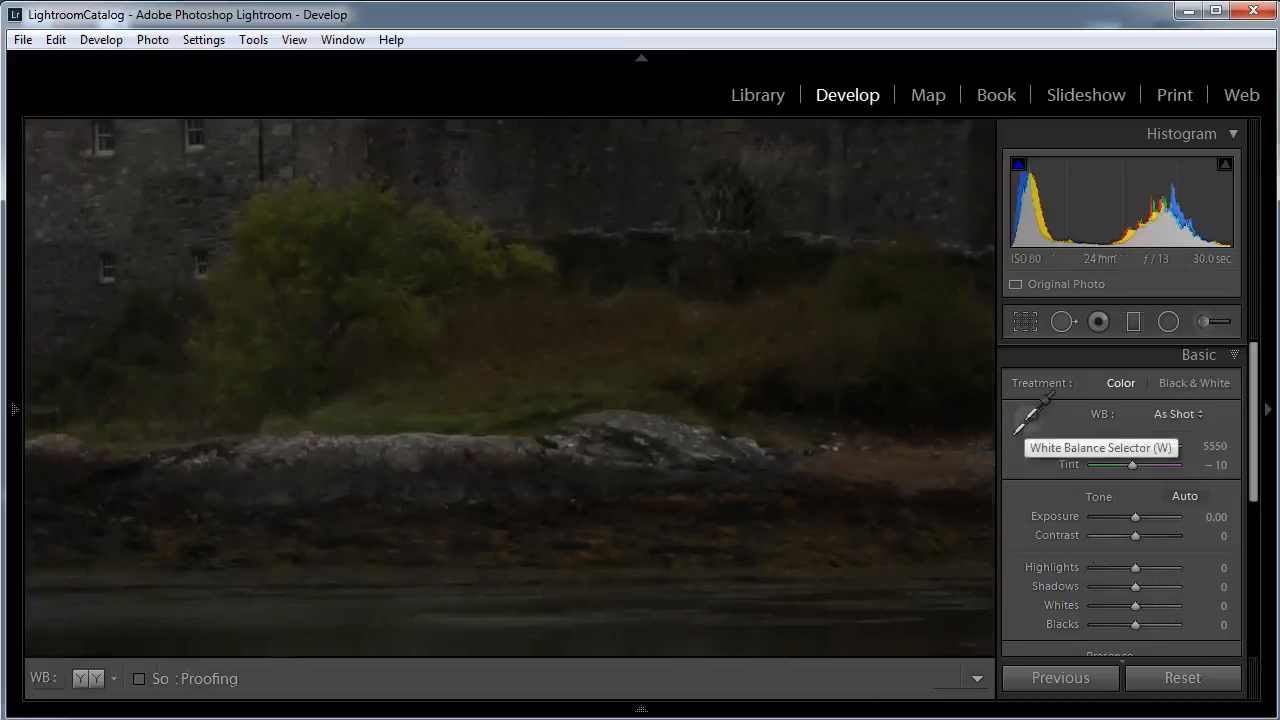
pyautogui.click(396, 459)
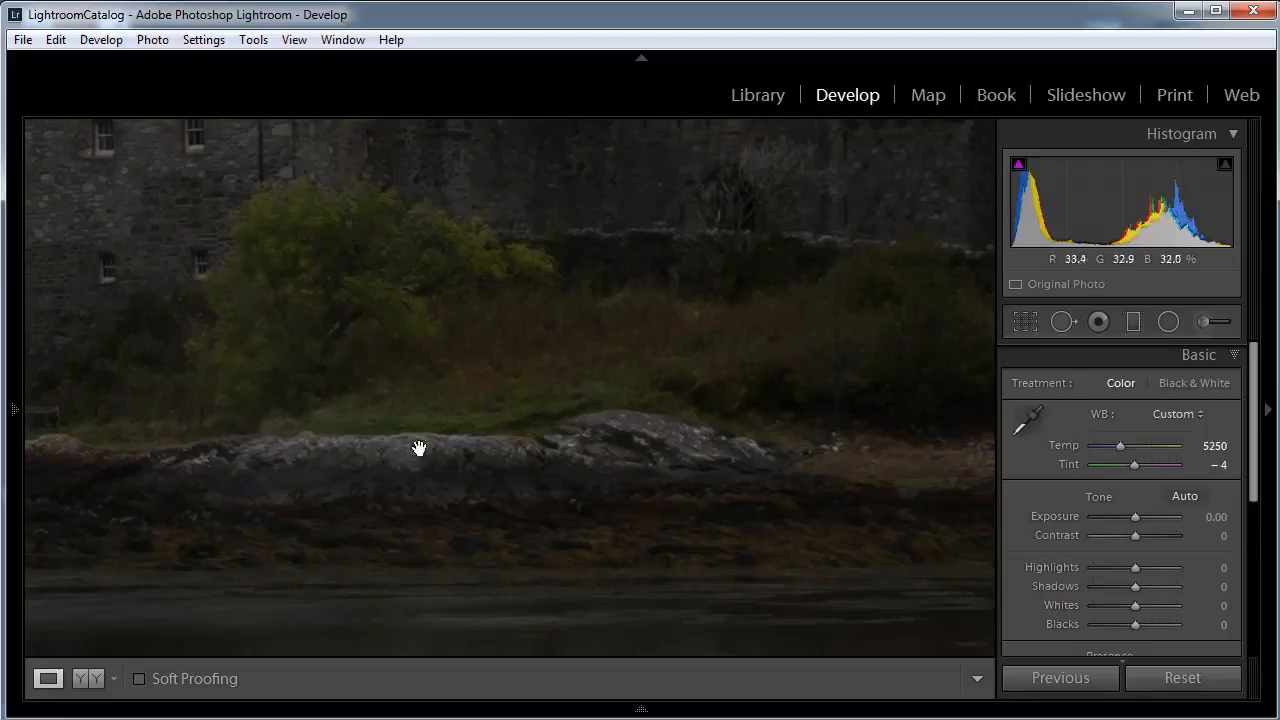
pyautogui.click(553, 376)
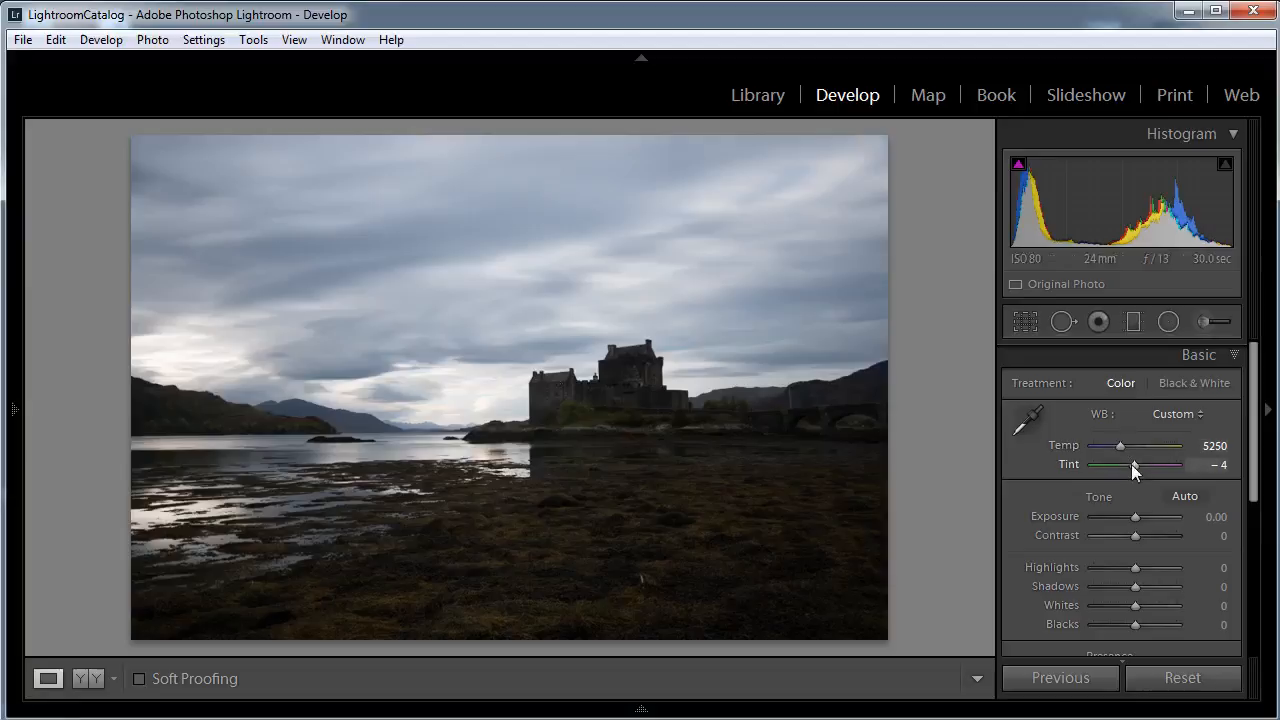
# Fine-tune the white balance by setting Tint to -1
pyautogui.moveTo(1132, 464); pyautogui.dragTo(1135, 464)
pyautogui.click(1226, 464)
pyautogui.write('-1')
pyautogui.press('Return')
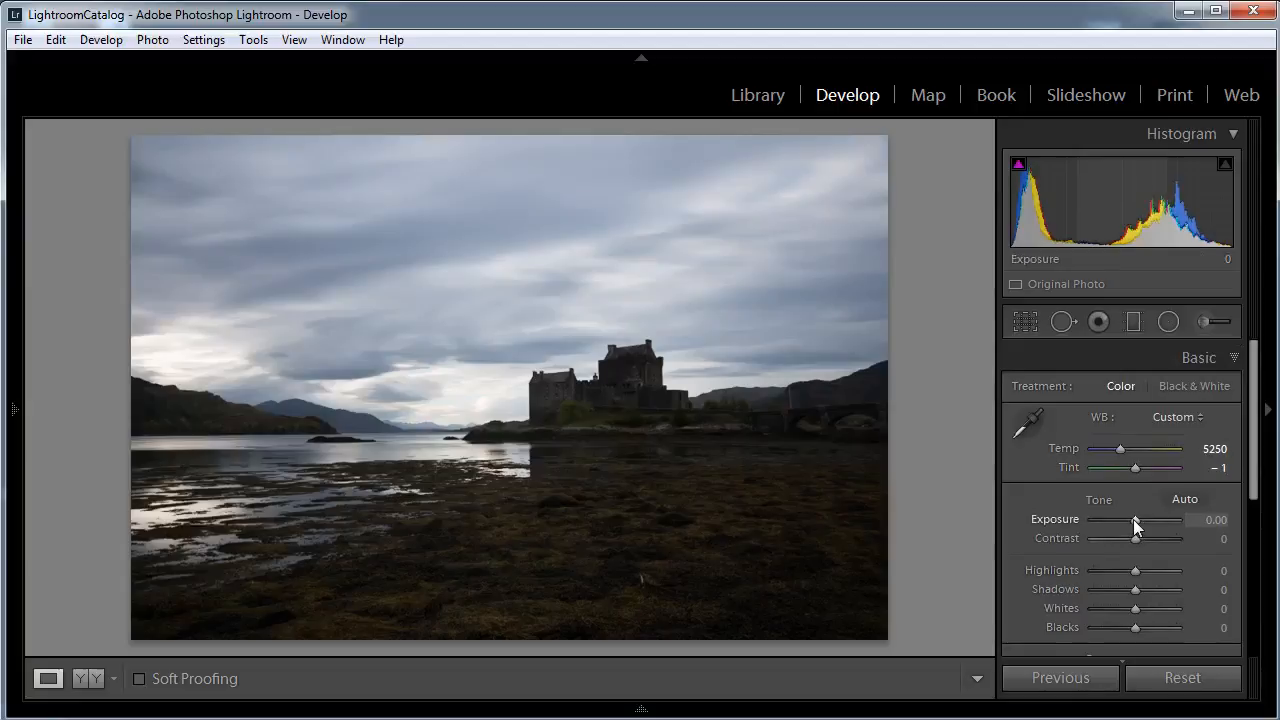
# Set the photo's Exposure to -0.30 and its Contrast to +40
pyautogui.moveTo(1133, 519); pyautogui.dragTo(1131, 518)
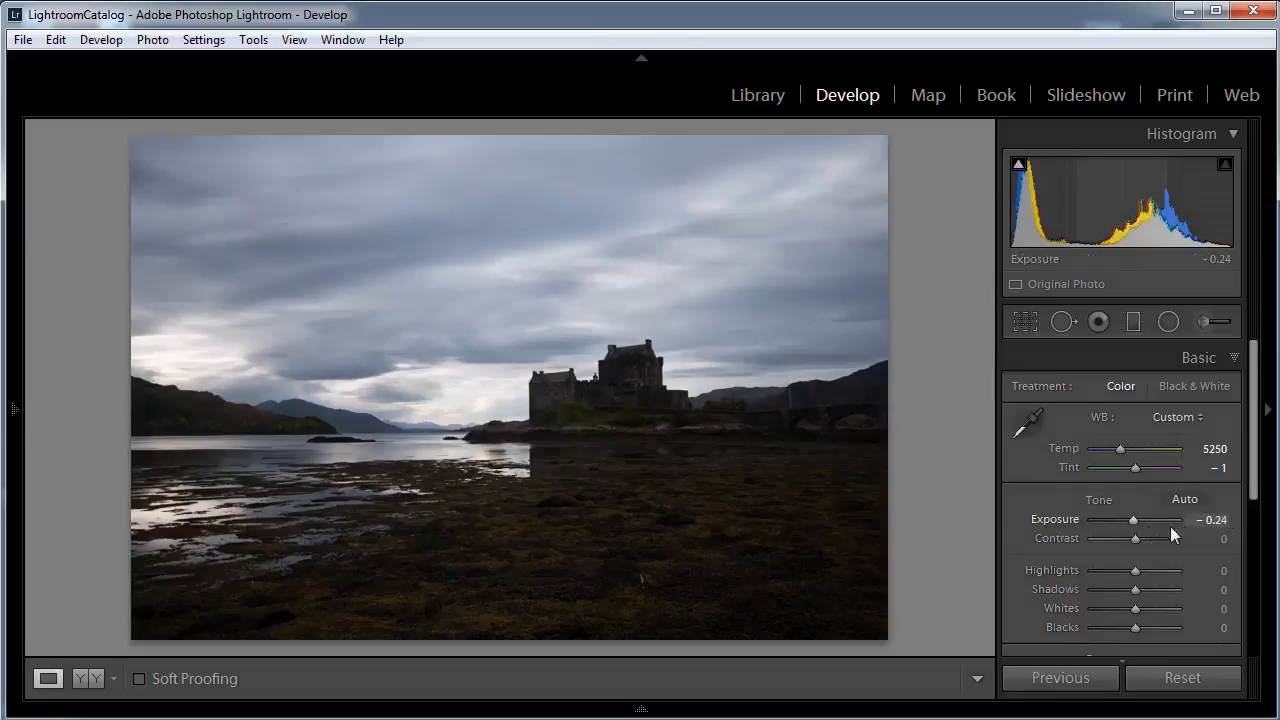
pyautogui.click(1220, 521)
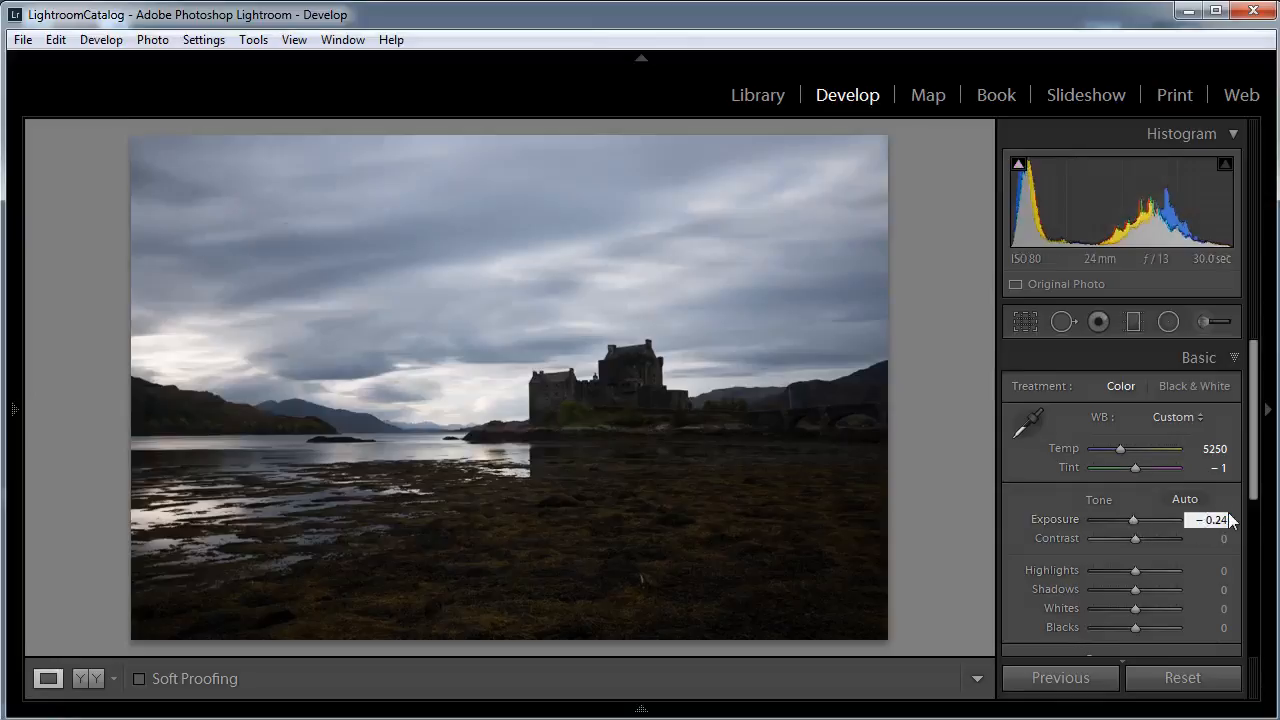
pyautogui.write('-0.30')
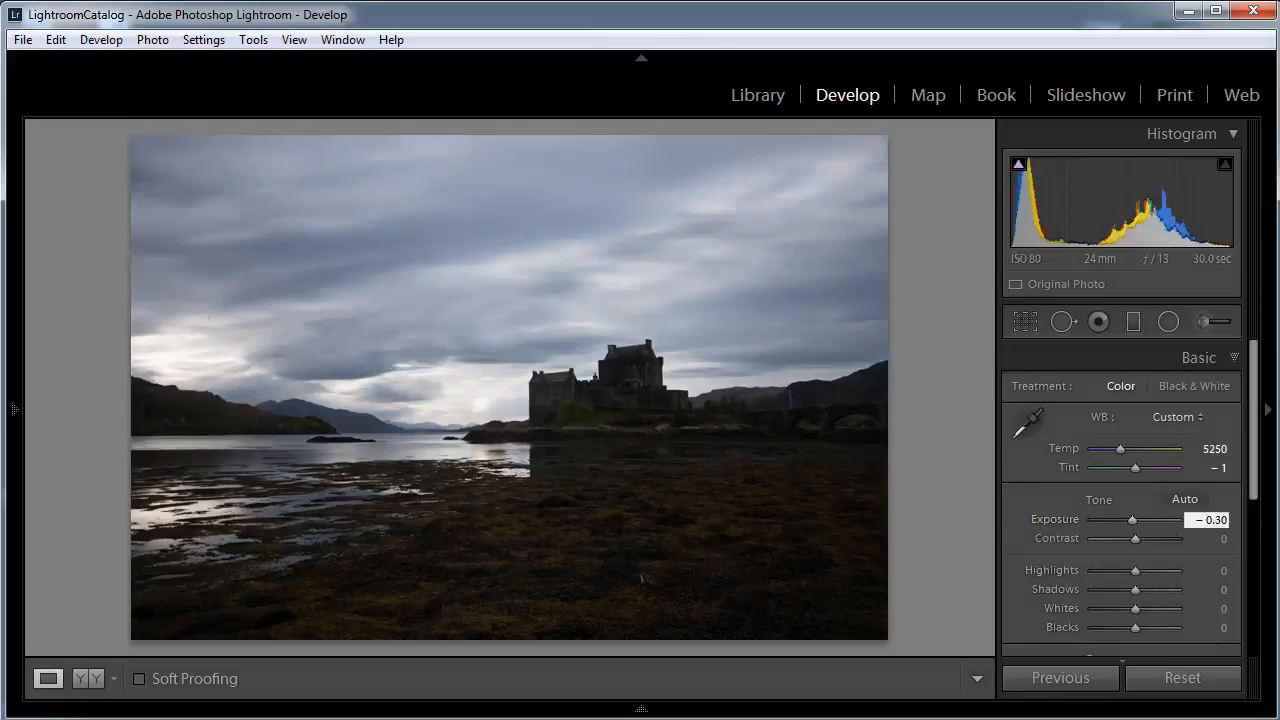
pyautogui.press('Return')
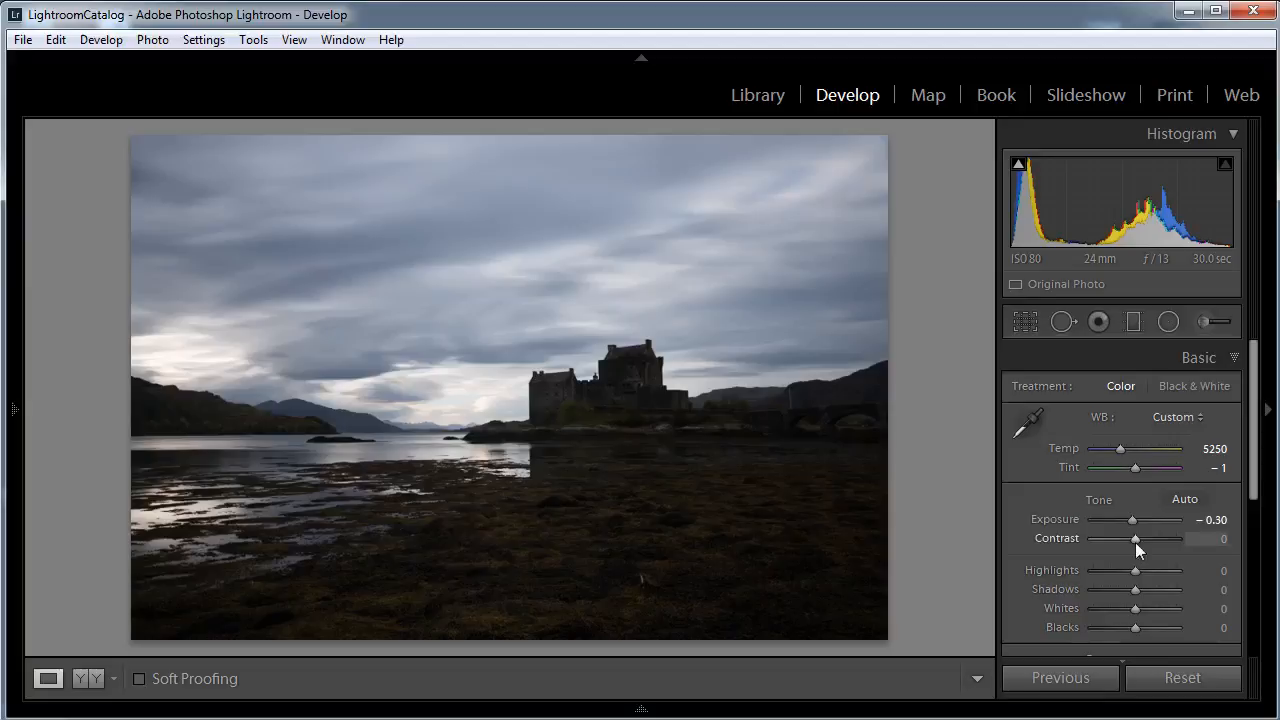
pyautogui.moveTo(1135, 540); pyautogui.dragTo(1153, 540)
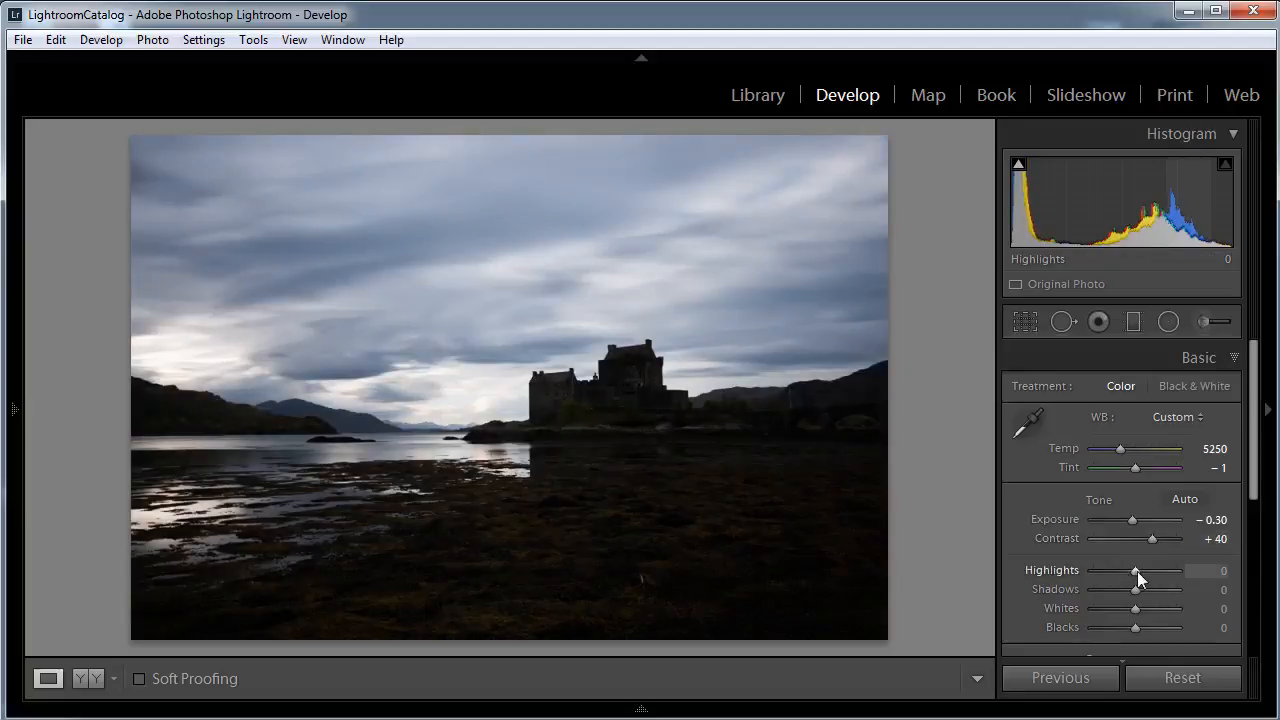
# Set Highlights to -100, Shadows to +100, Whites to +60 and Blacks to +21
pyautogui.moveTo(1134, 570); pyautogui.dragTo(1057, 566)
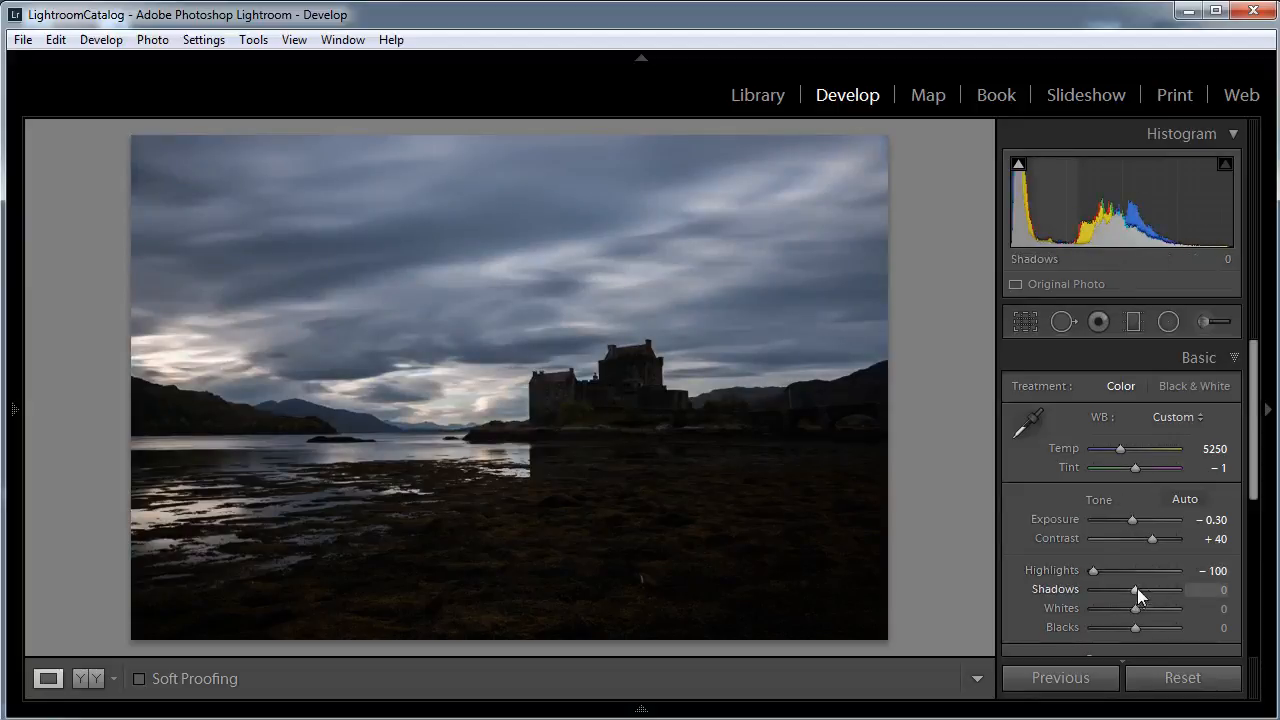
pyautogui.moveTo(1133, 590); pyautogui.dragTo(1201, 591)
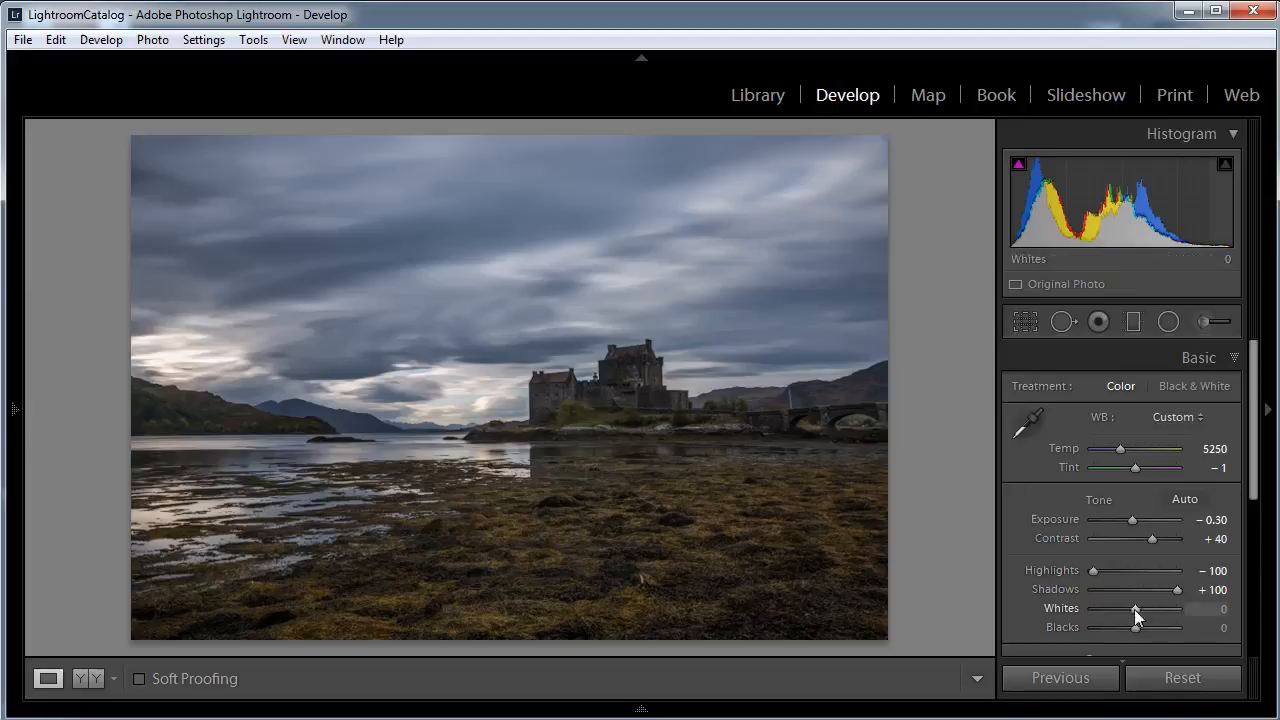
pyautogui.moveTo(1134, 609); pyautogui.dragTo(1159, 606)
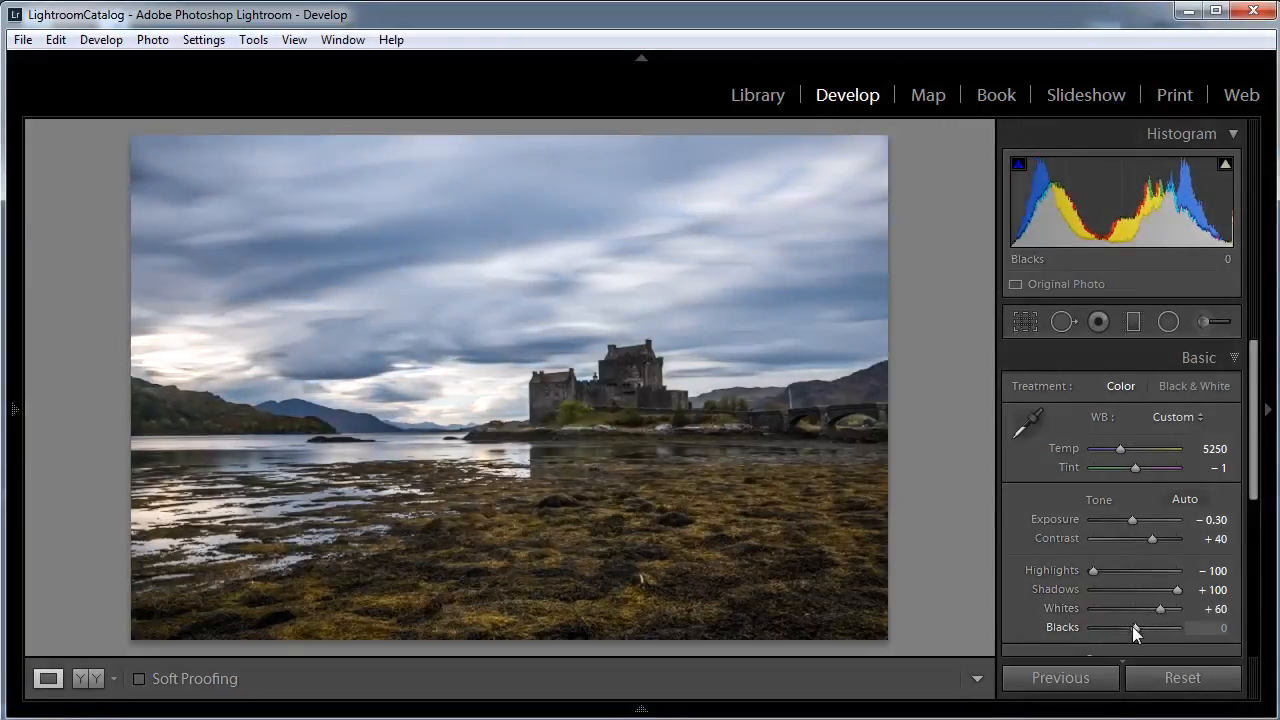
pyautogui.moveTo(1133, 627); pyautogui.dragTo(1142, 623)
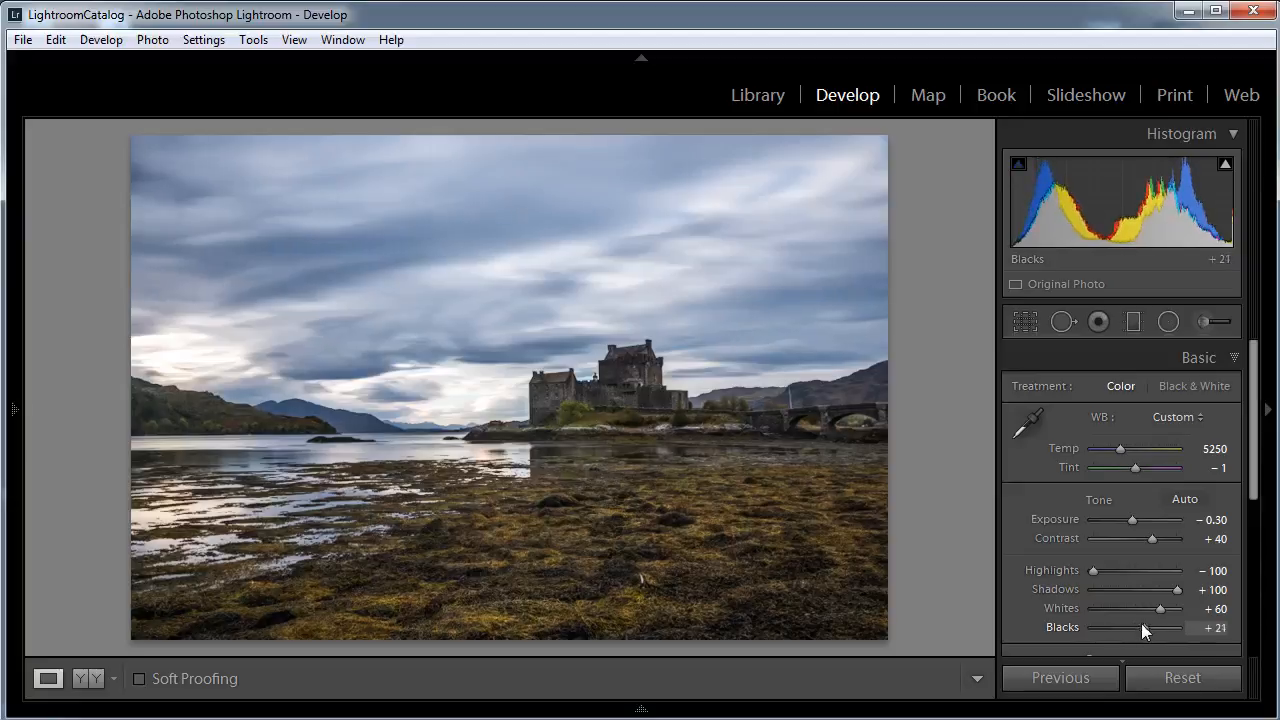
# Check highlight and shadow clipping with the overlay while lowering Blacks to -17, and return Blacks to +21
pyautogui.press('j')
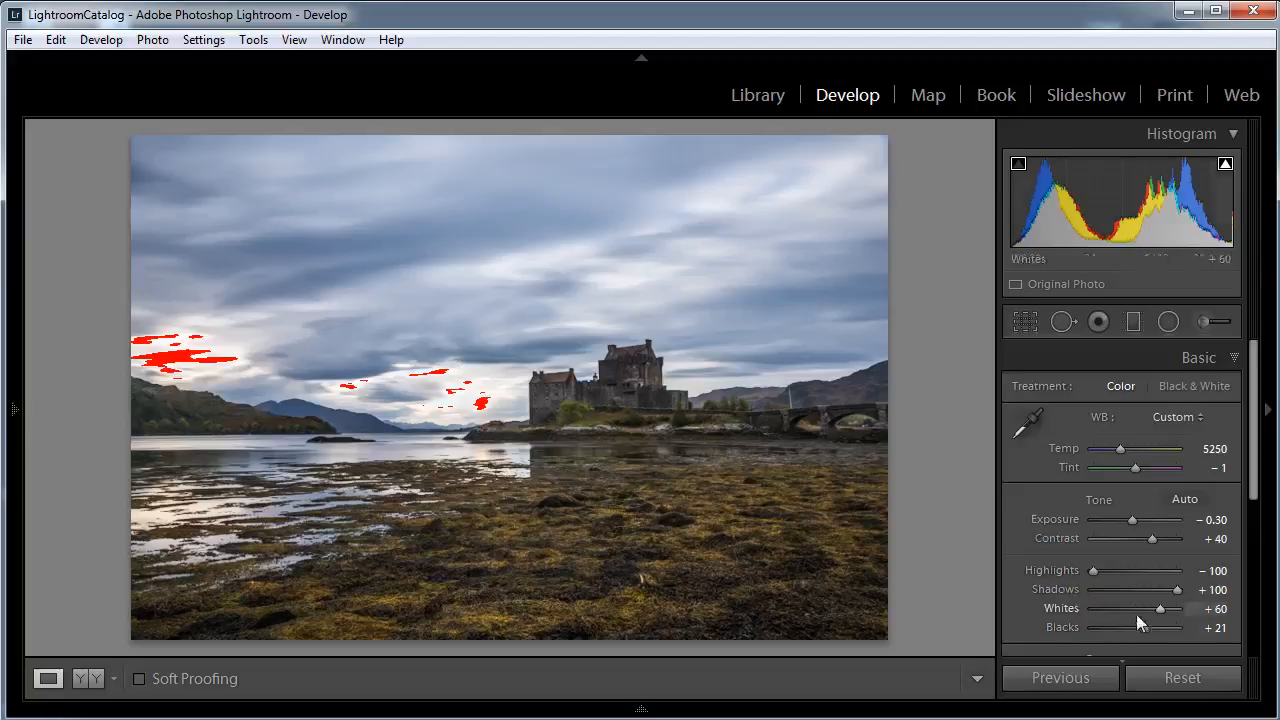
pyautogui.moveTo(1145, 629); pyautogui.dragTo(1129, 627)
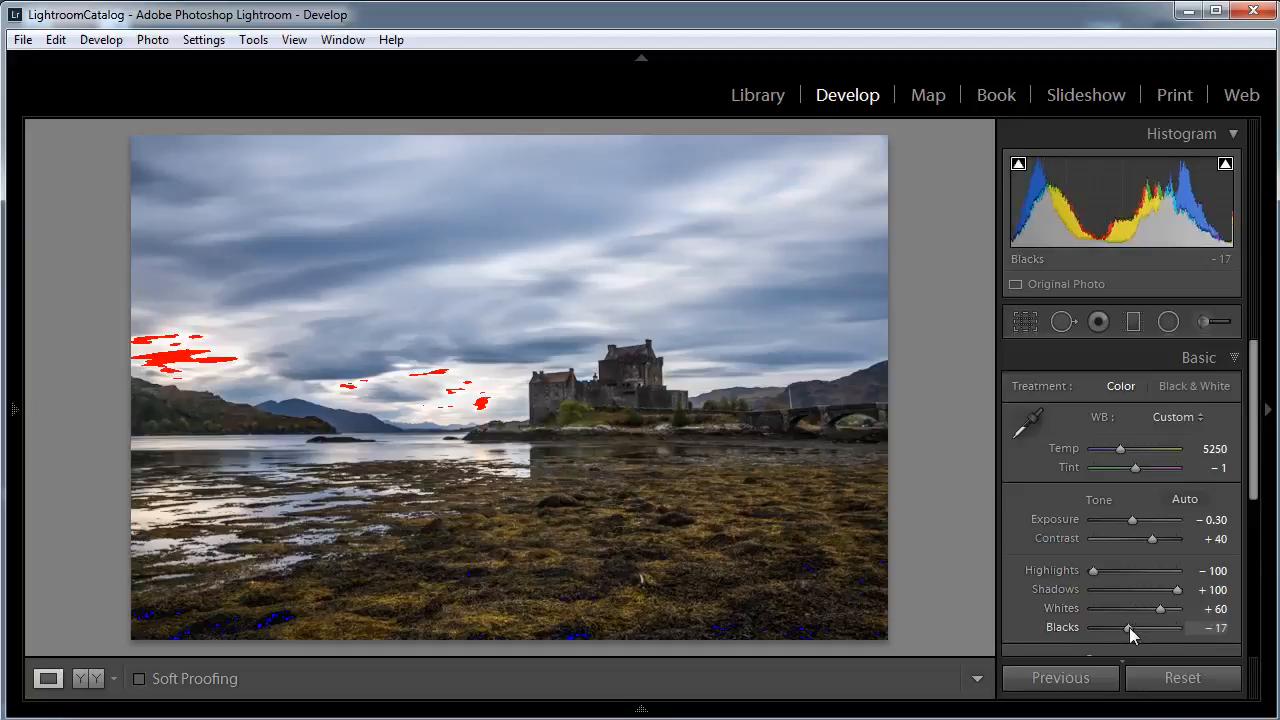
pyautogui.moveTo(1129, 627); pyautogui.dragTo(1142, 621)
pyautogui.press('j')
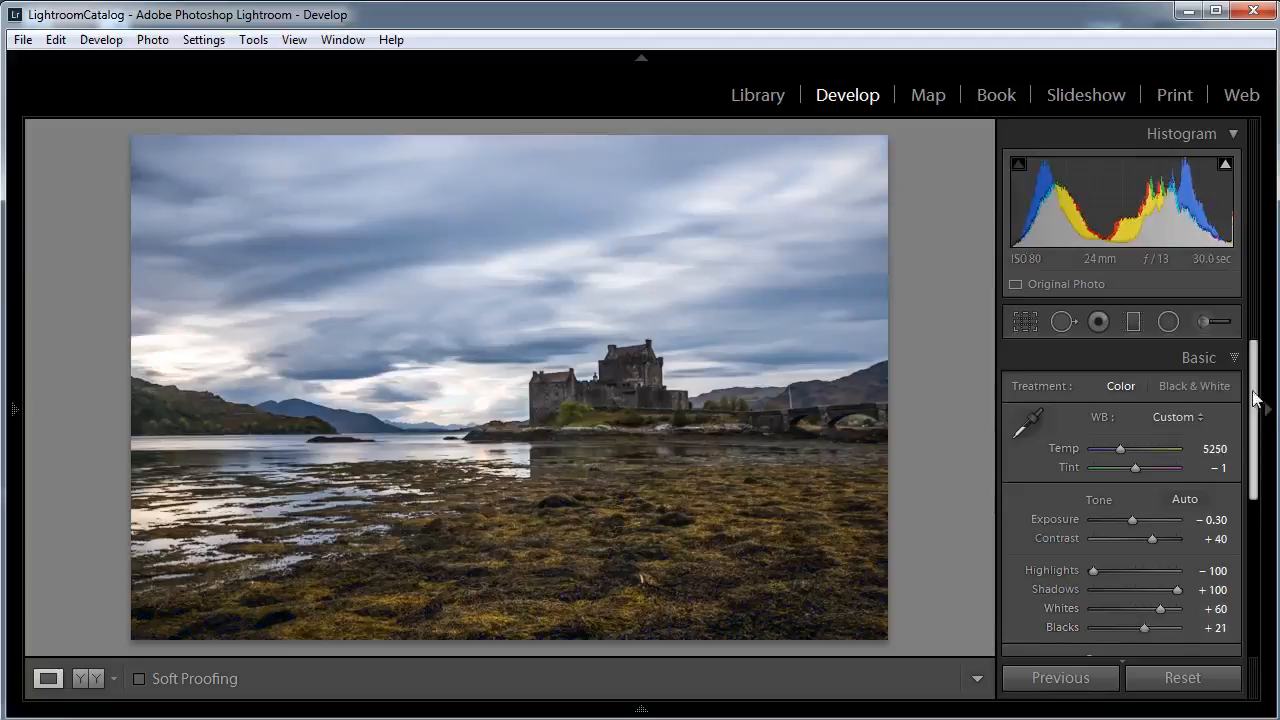
# Set the photo's Clarity to +31 and Vibrance to +24
pyautogui.scroll(-3, 1257, 415)
pyautogui.scroll(-2, 1258, 434)
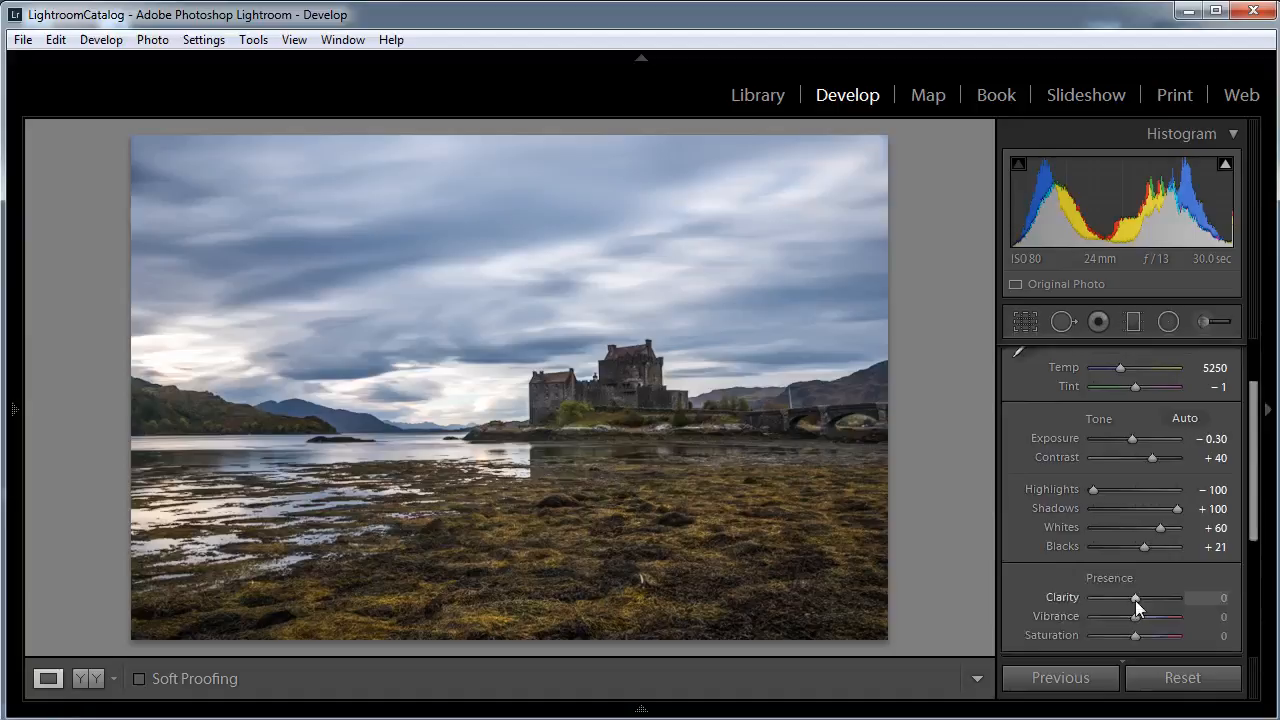
pyautogui.moveTo(1135, 599); pyautogui.dragTo(1147, 598)
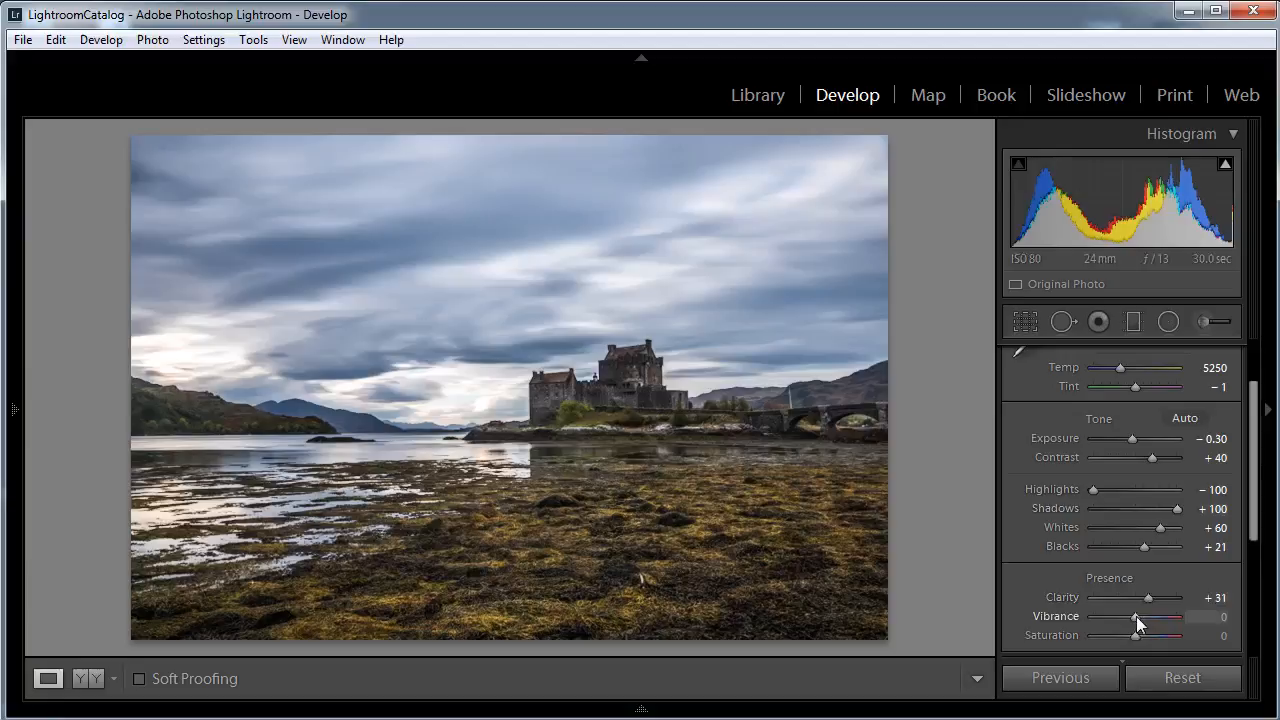
pyautogui.moveTo(1136, 616); pyautogui.dragTo(1146, 616)
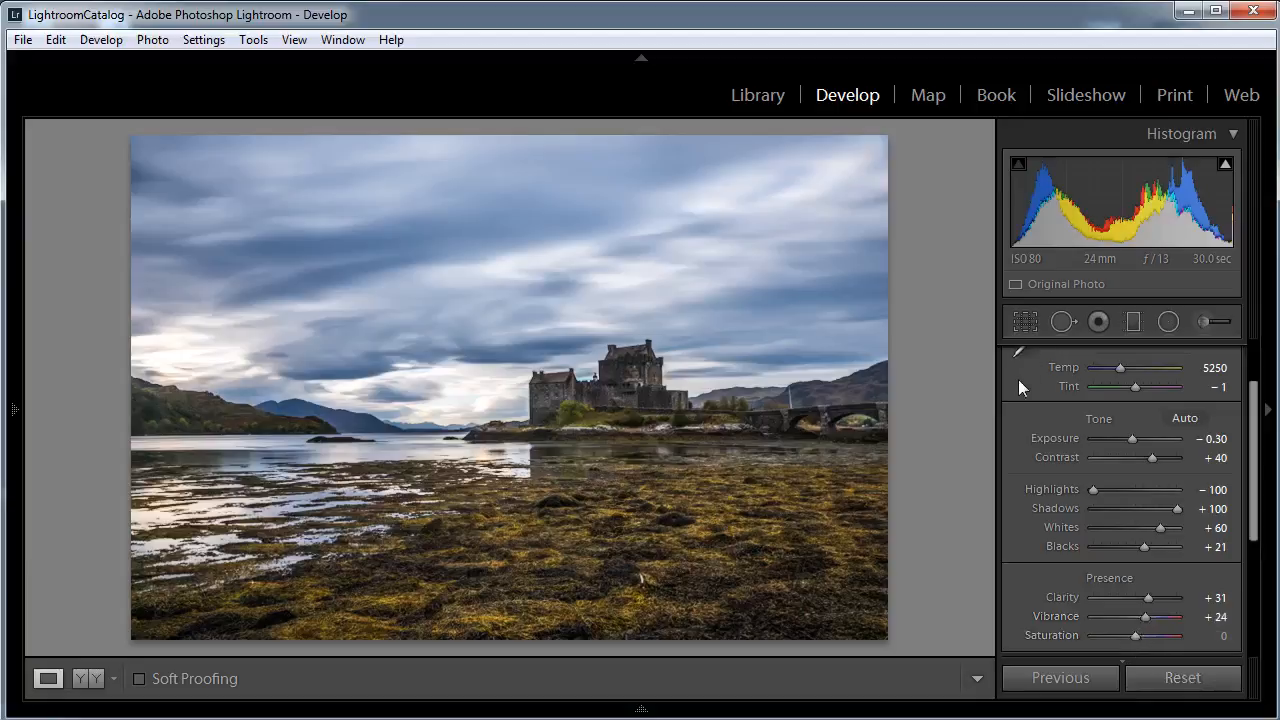
# Reset the graduated filter's effect values, then set Exposure -0.51, Contrast 20, Highlights -100, Shadows 100 and Sharpness -24 for a new filter
pyautogui.click(1132, 323)
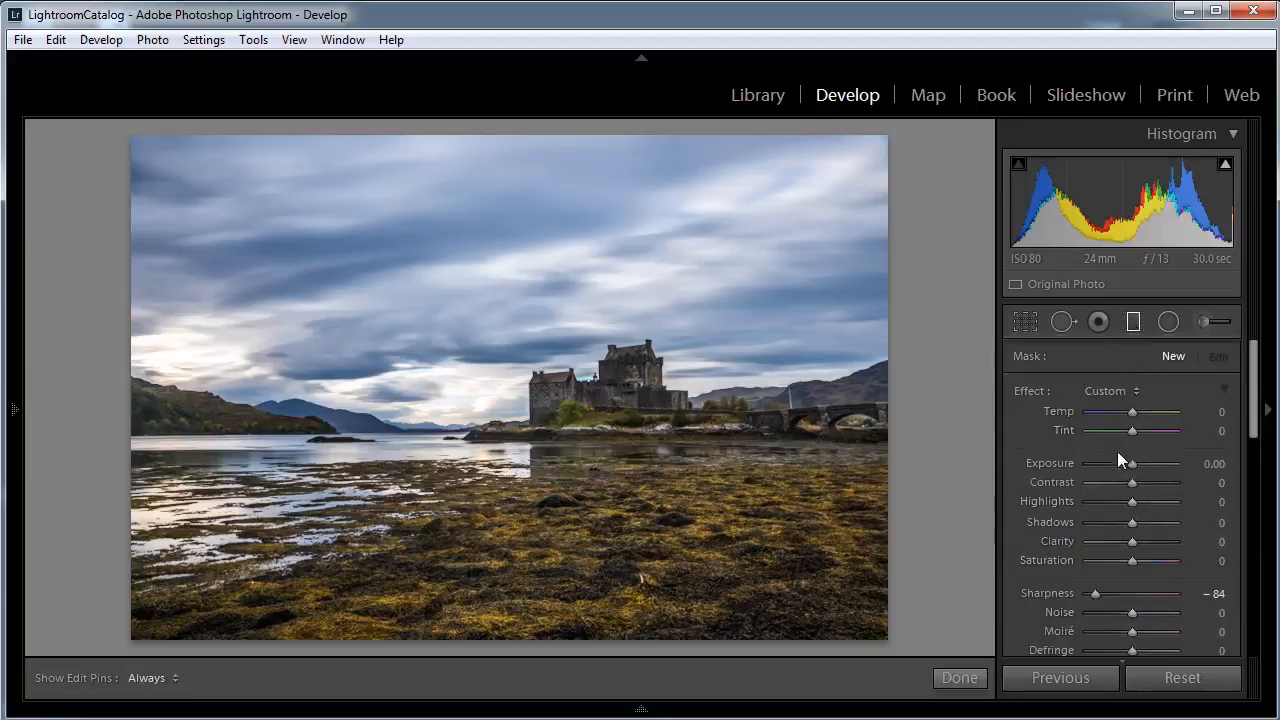
pyautogui.doubleClick(1025, 391)
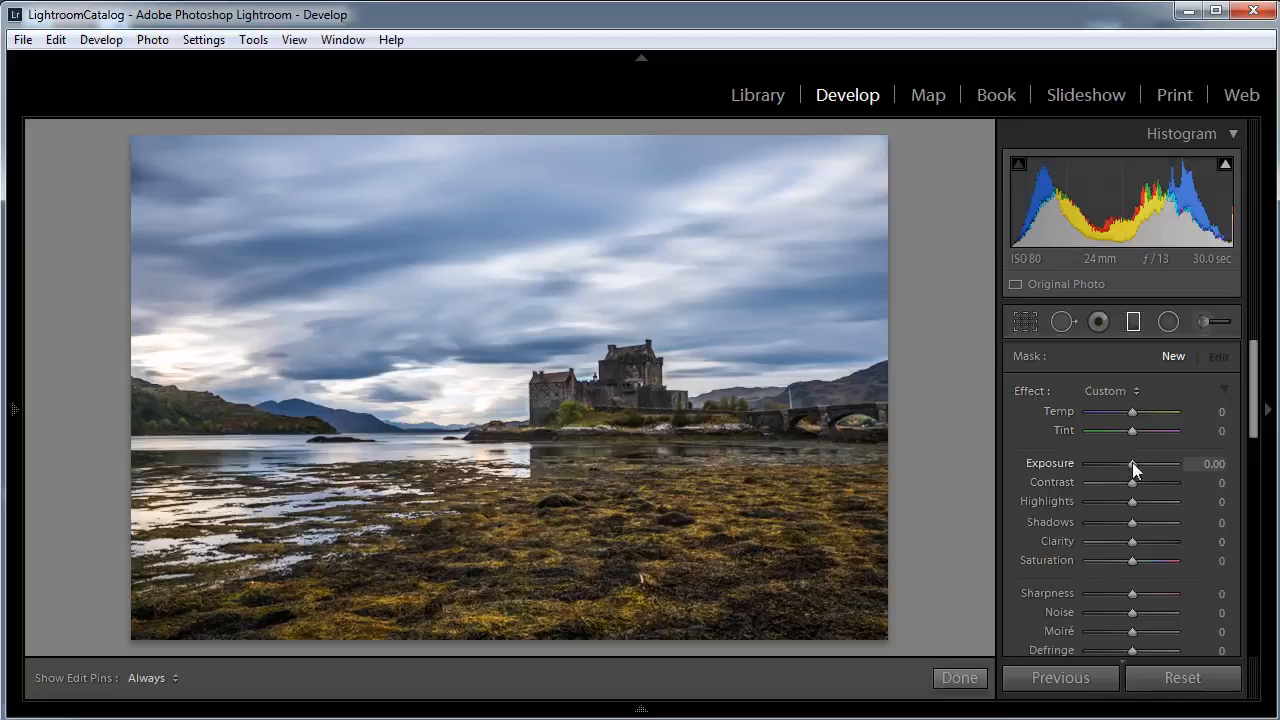
pyautogui.moveTo(1132, 462); pyautogui.dragTo(1127, 462)
pyautogui.moveTo(1132, 483); pyautogui.dragTo(1067, 506)
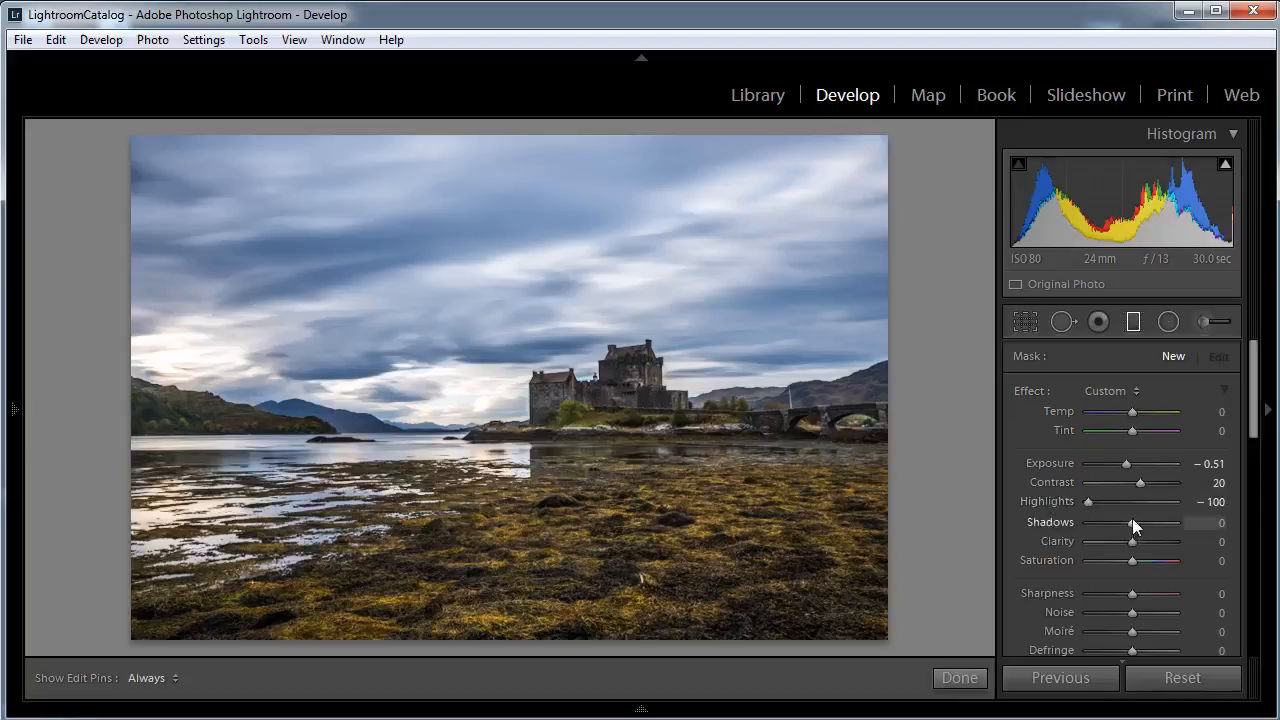
pyautogui.moveTo(1133, 523); pyautogui.dragTo(1180, 523)
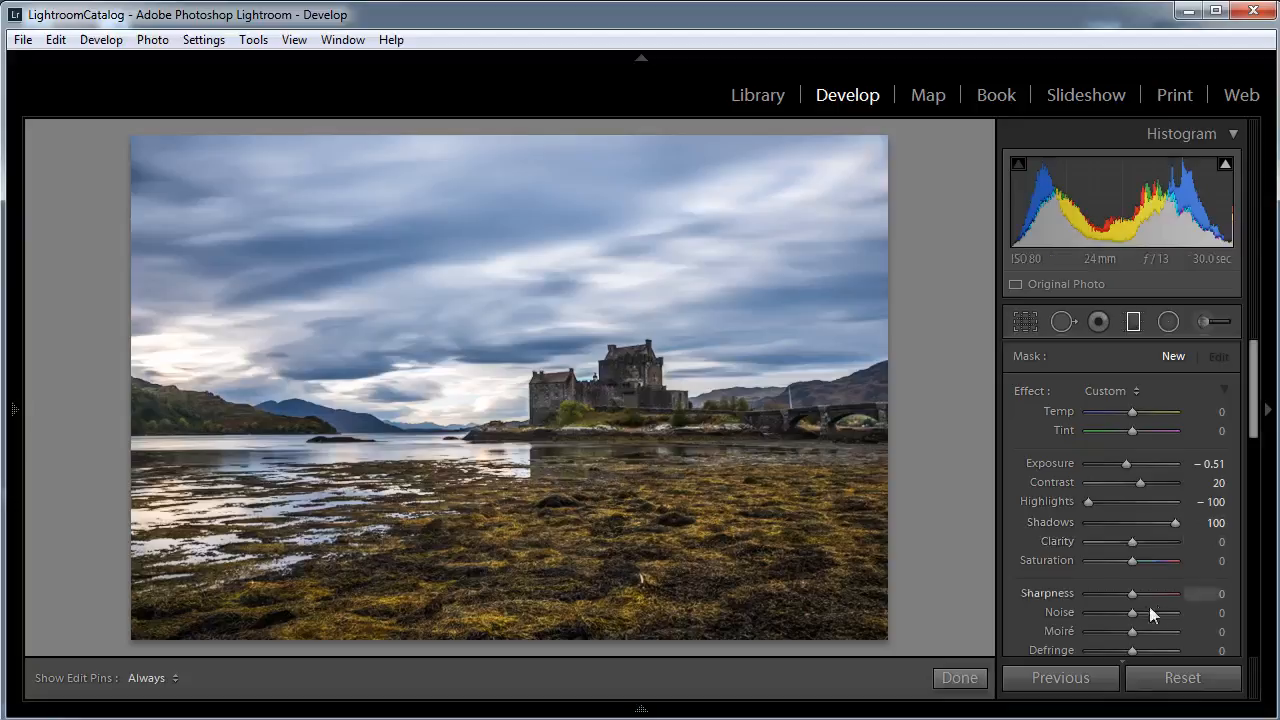
pyautogui.moveTo(1129, 590); pyautogui.dragTo(1120, 593)
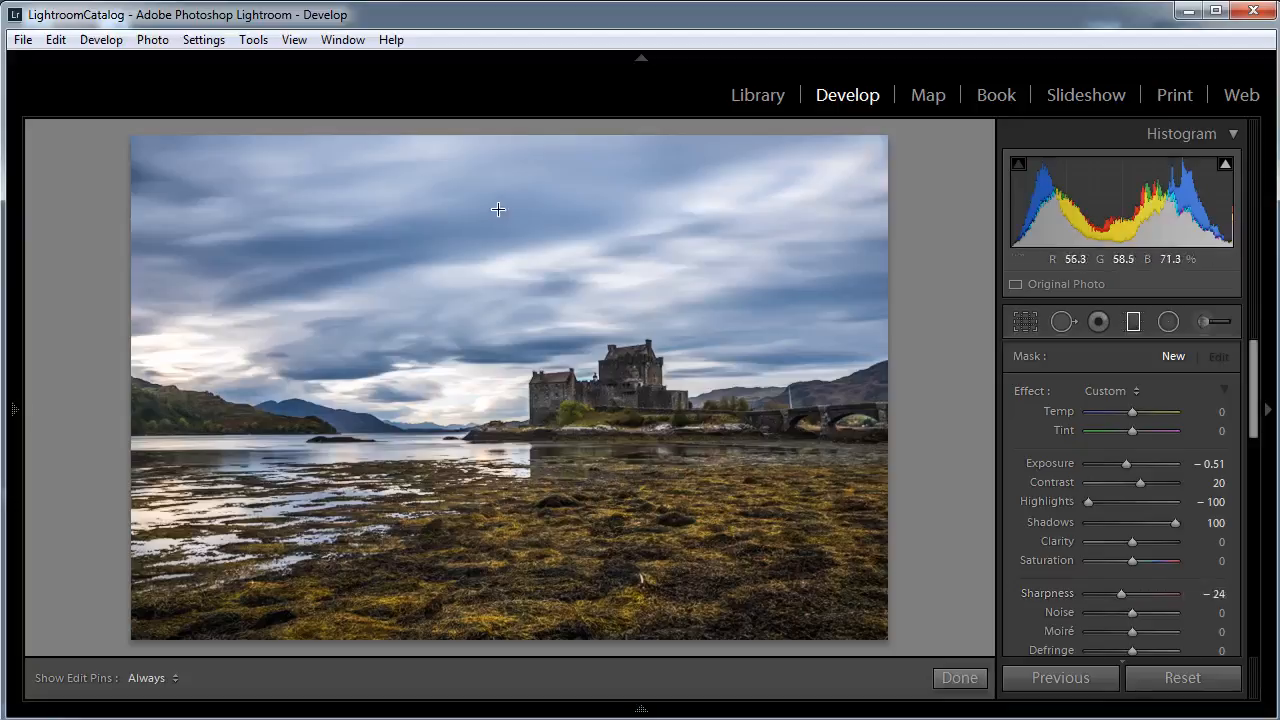
# Add two nearly horizontal graduated filters over the sky, one centred just above the castle and one across the upper clouds
pyautogui.moveTo(497, 198); pyautogui.dragTo(503, 348)
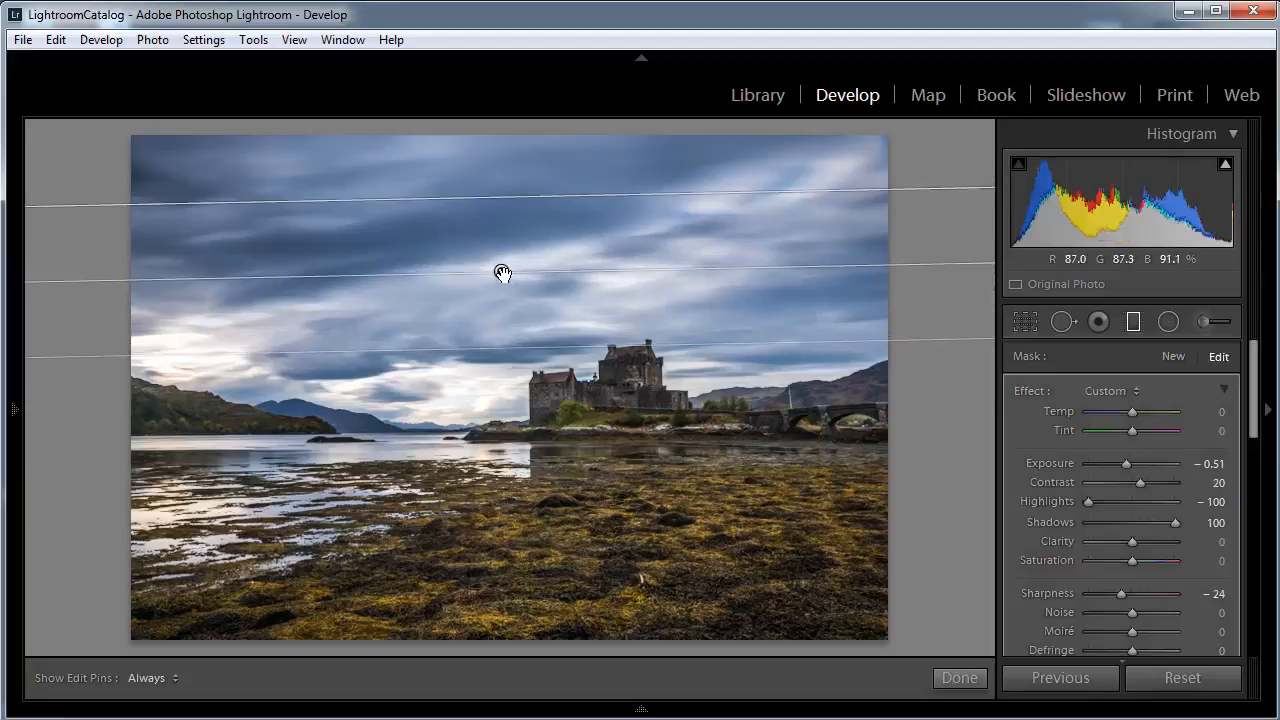
pyautogui.moveTo(502, 272); pyautogui.dragTo(504, 343)
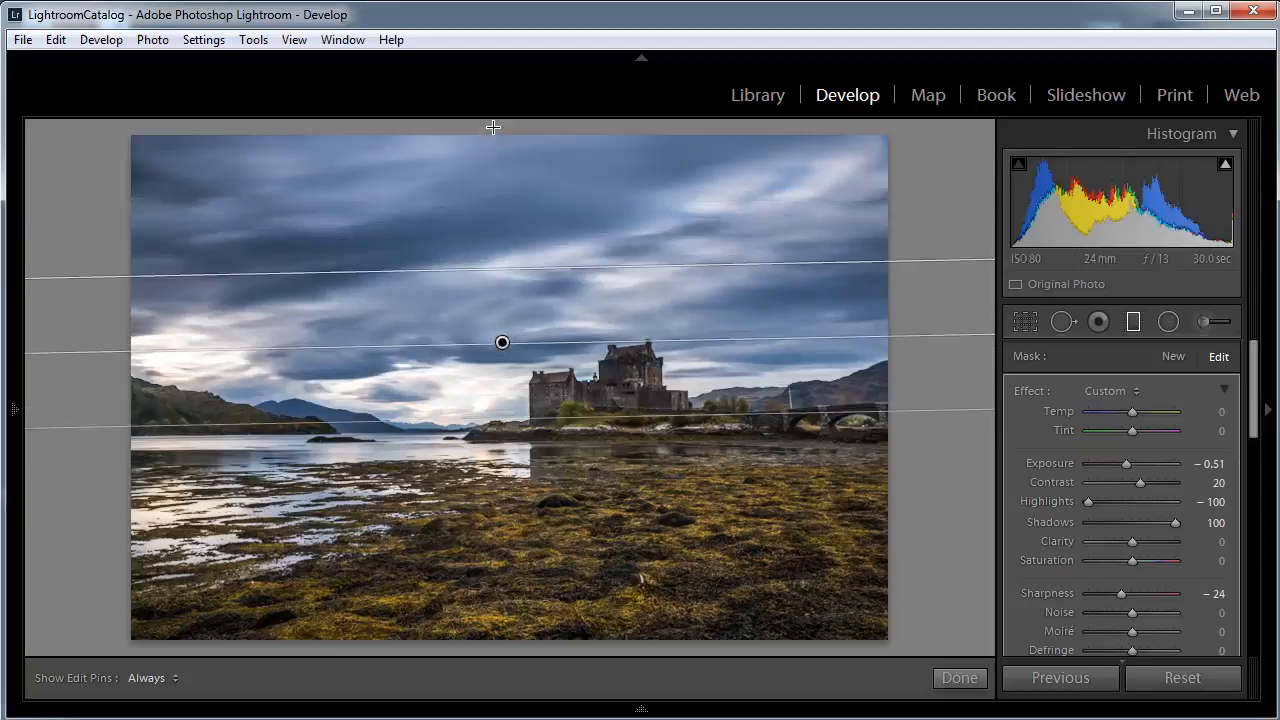
pyautogui.moveTo(493, 127); pyautogui.dragTo(494, 249)
pyautogui.moveTo(491, 191); pyautogui.dragTo(500, 231)
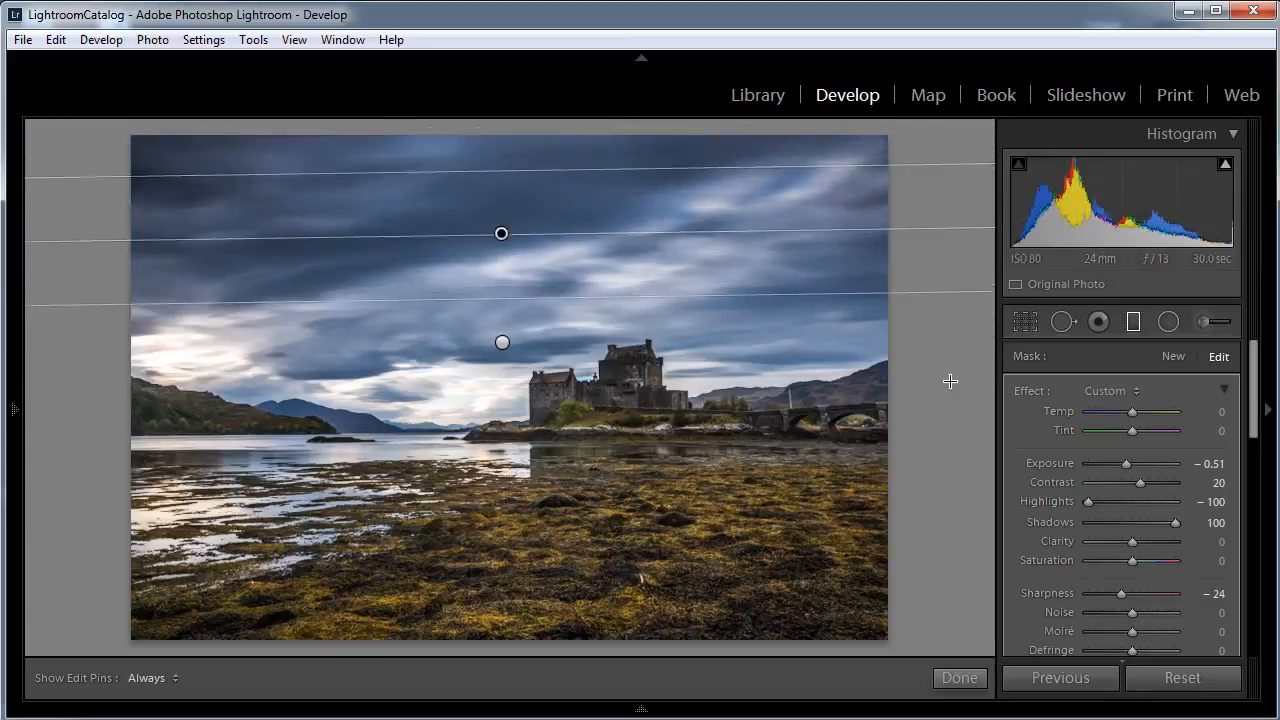
# Compare the sky with the graduated filters switched off and on, leave them on and finish the filter edit
pyautogui.moveTo(1254, 370); pyautogui.dragTo(1262, 416)
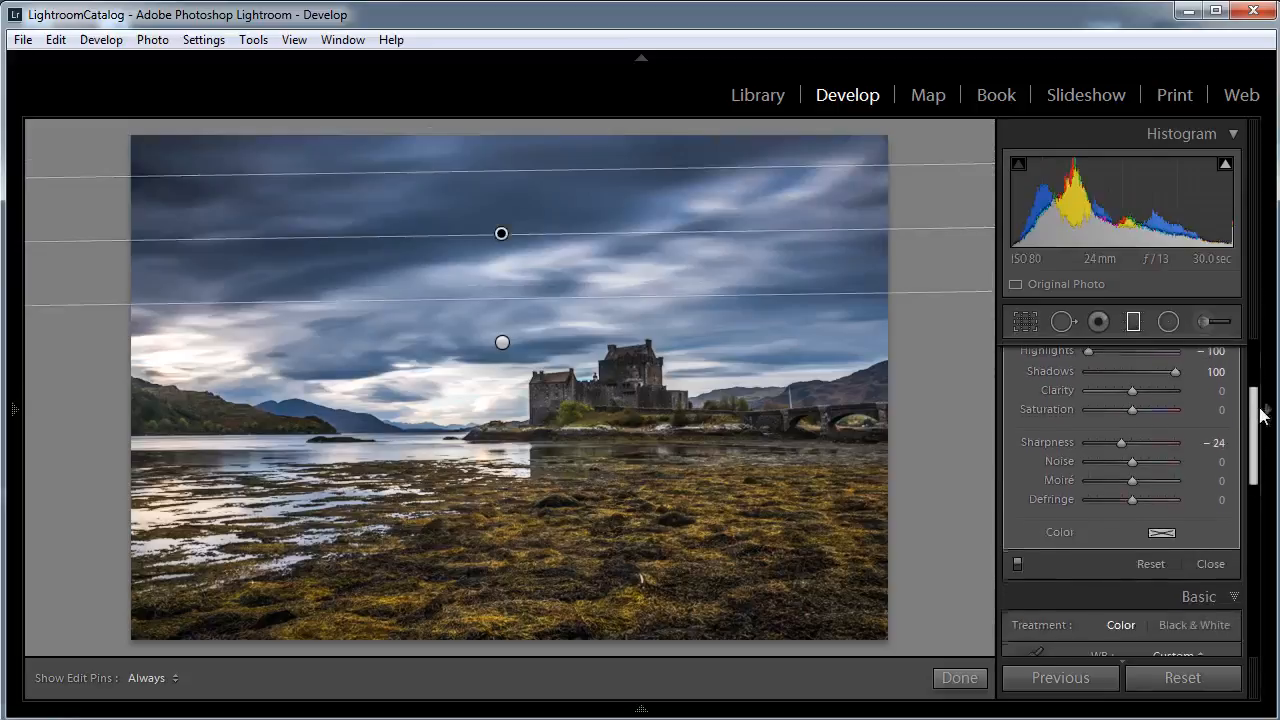
pyautogui.click(1017, 563)
pyautogui.click(1017, 563)
pyautogui.click(1017, 563)
pyautogui.click(1017, 563)
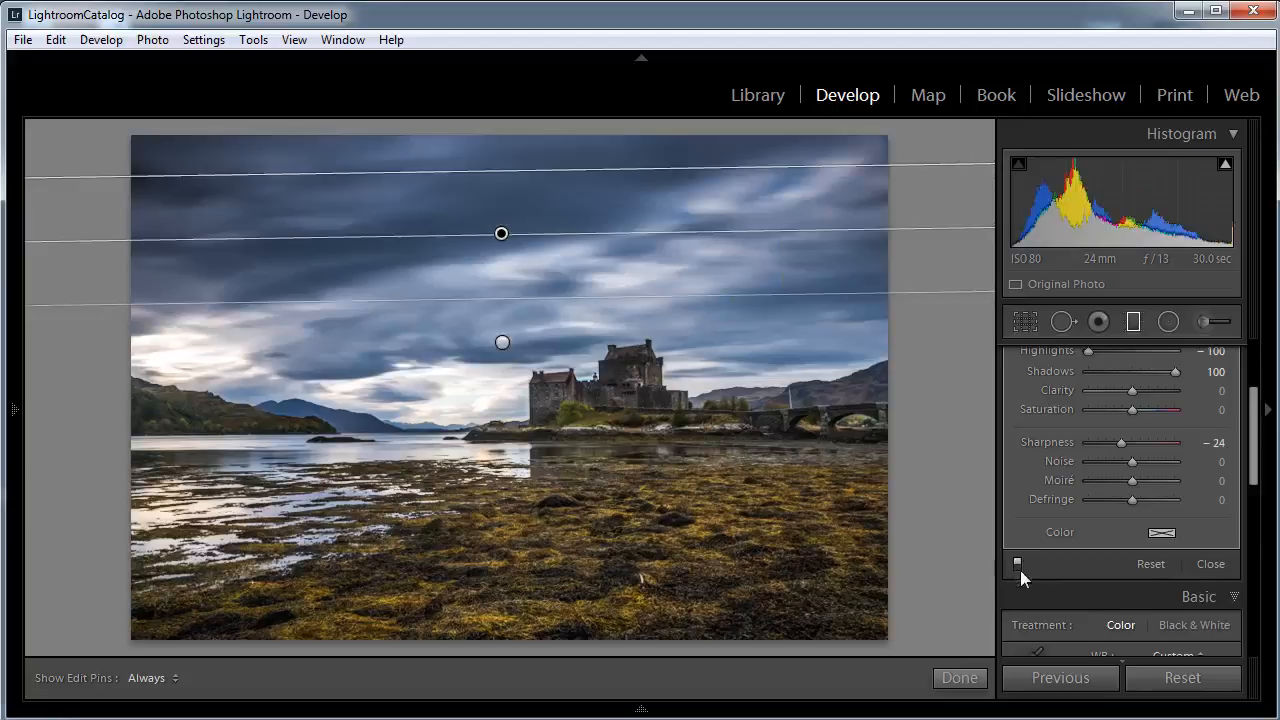
pyautogui.click(965, 680)
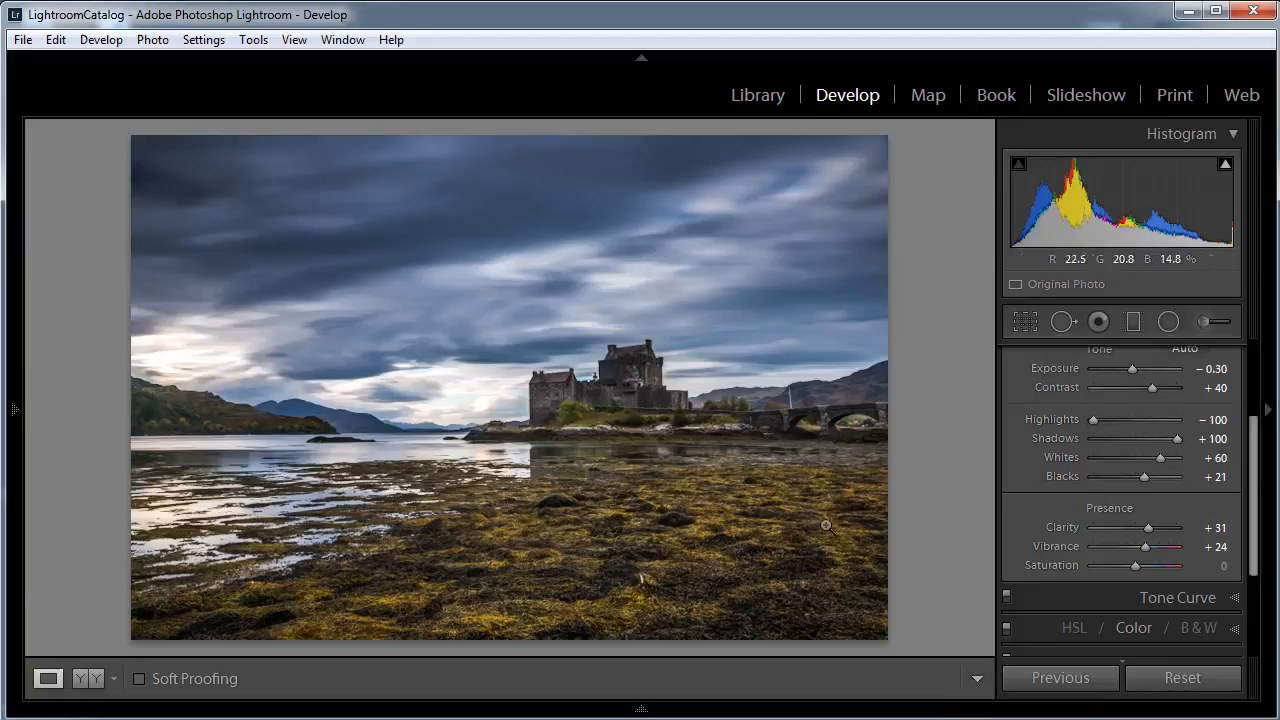
# Inspect the dust spot in the sky above the bridge, and set the Heal brush to size 60 and feather 34
pyautogui.click(800, 361)
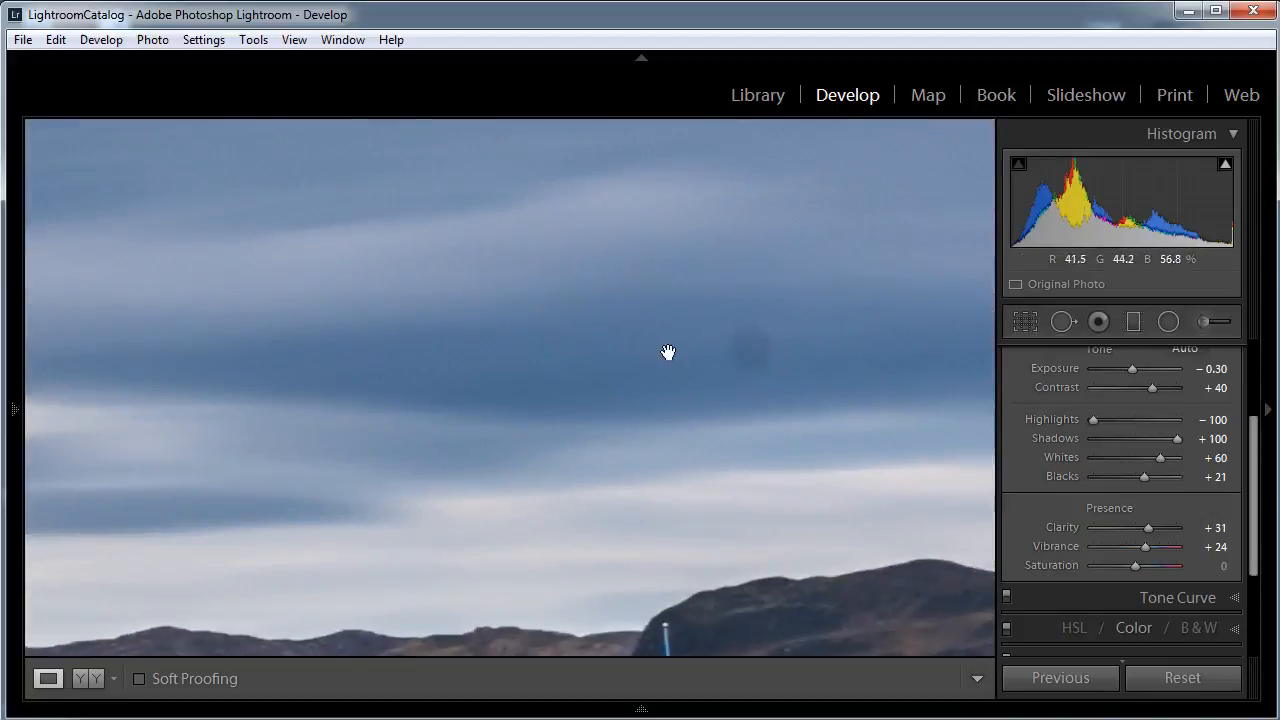
pyautogui.click(787, 375)
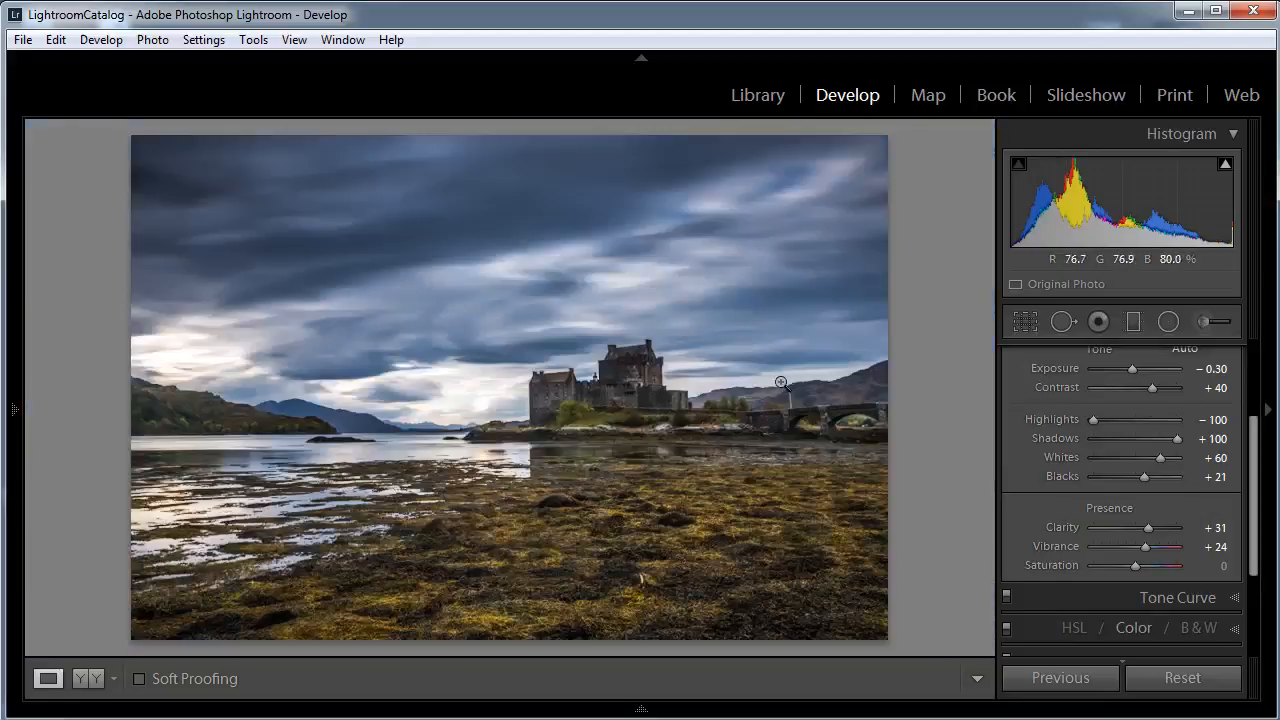
pyautogui.click(1062, 324)
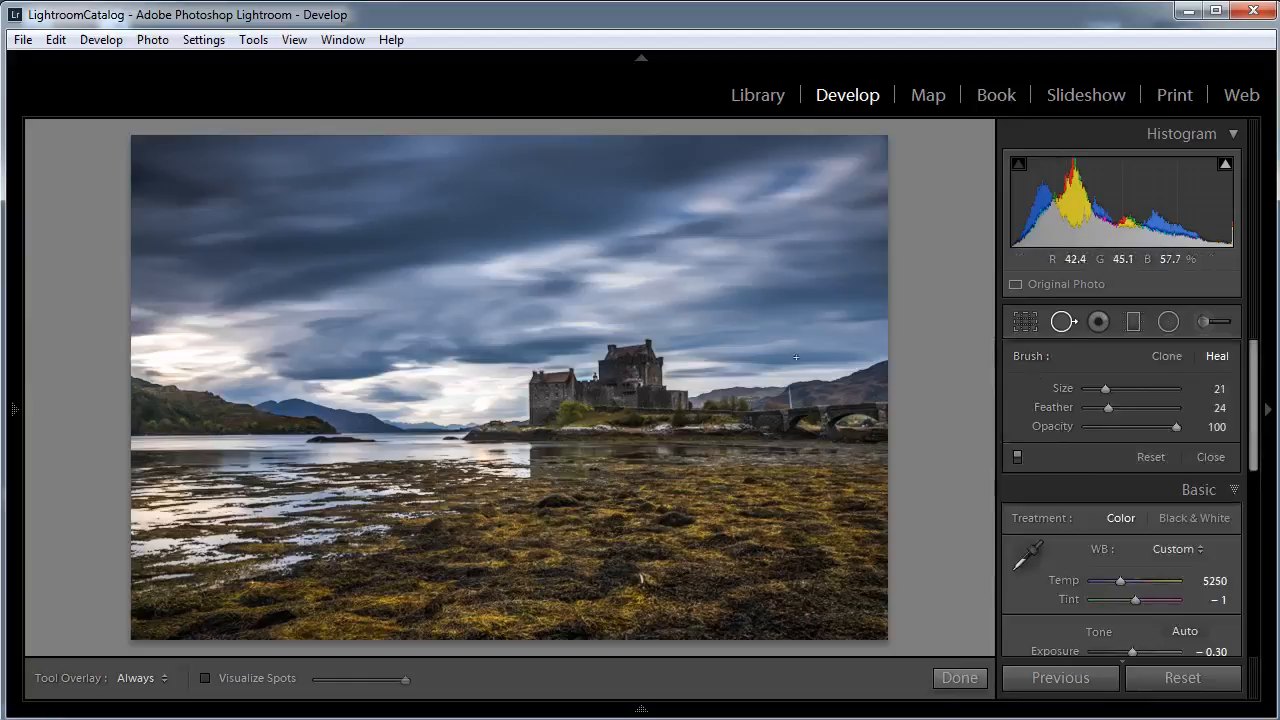
pyautogui.scroll(8, 802, 362)
pyautogui.moveTo(1111, 407); pyautogui.dragTo(1118, 407)
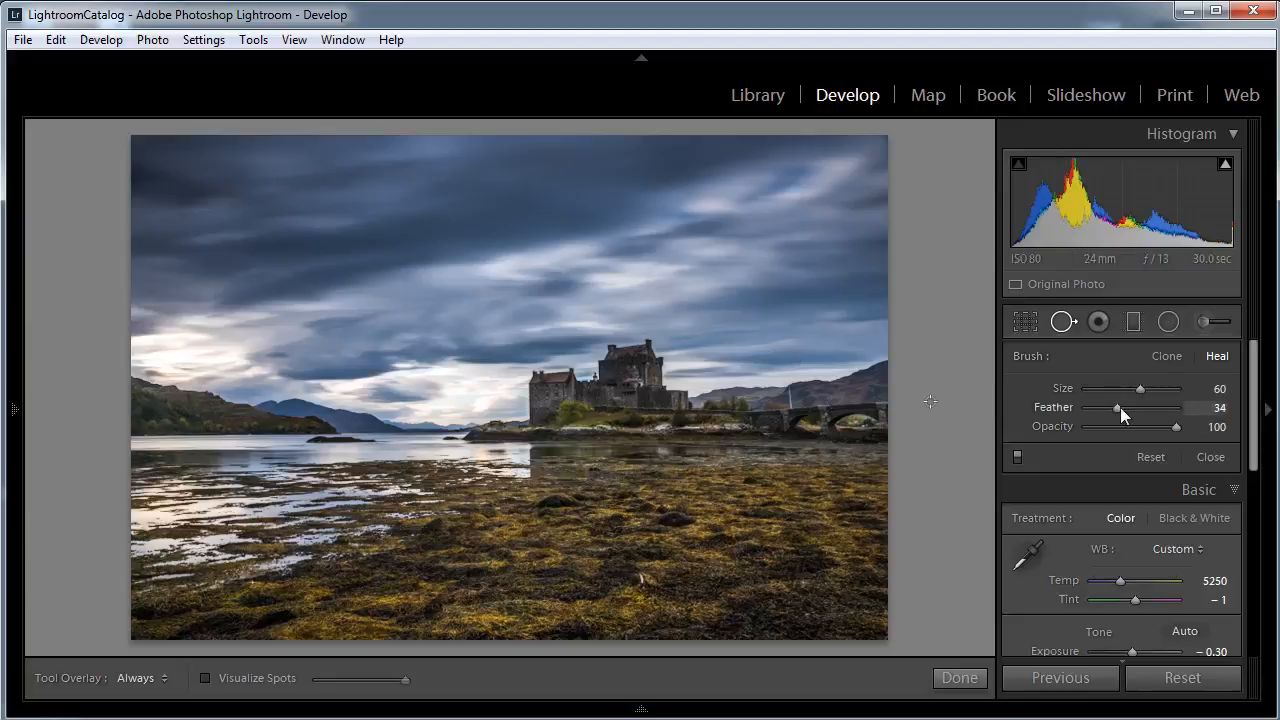
pyautogui.moveTo(1123, 407); pyautogui.dragTo(1120, 407)
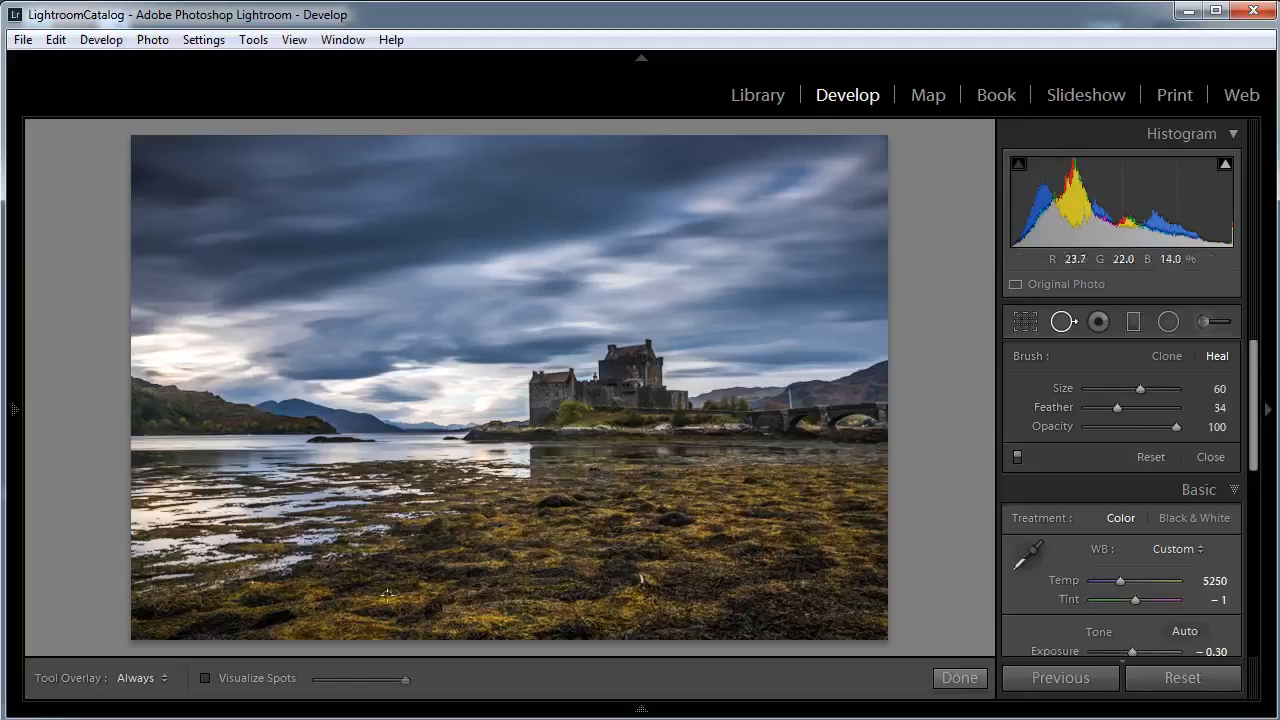
# Turn on Visualize Spots and heal the four dust spots along the upper edge of the sky
pyautogui.click(205, 680)
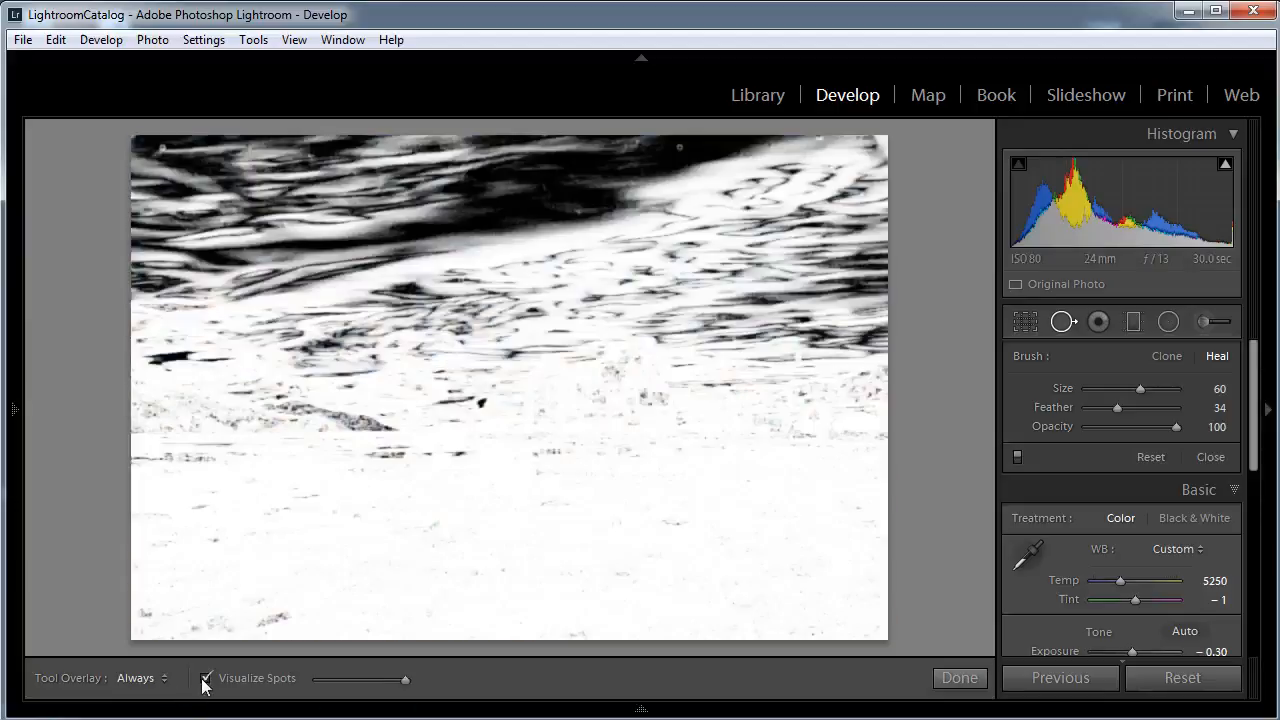
pyautogui.moveTo(406, 683)
pyautogui.mouseDown()
pyautogui.moveTo(343, 683)
pyautogui.moveTo(407, 688)
pyautogui.mouseUp()
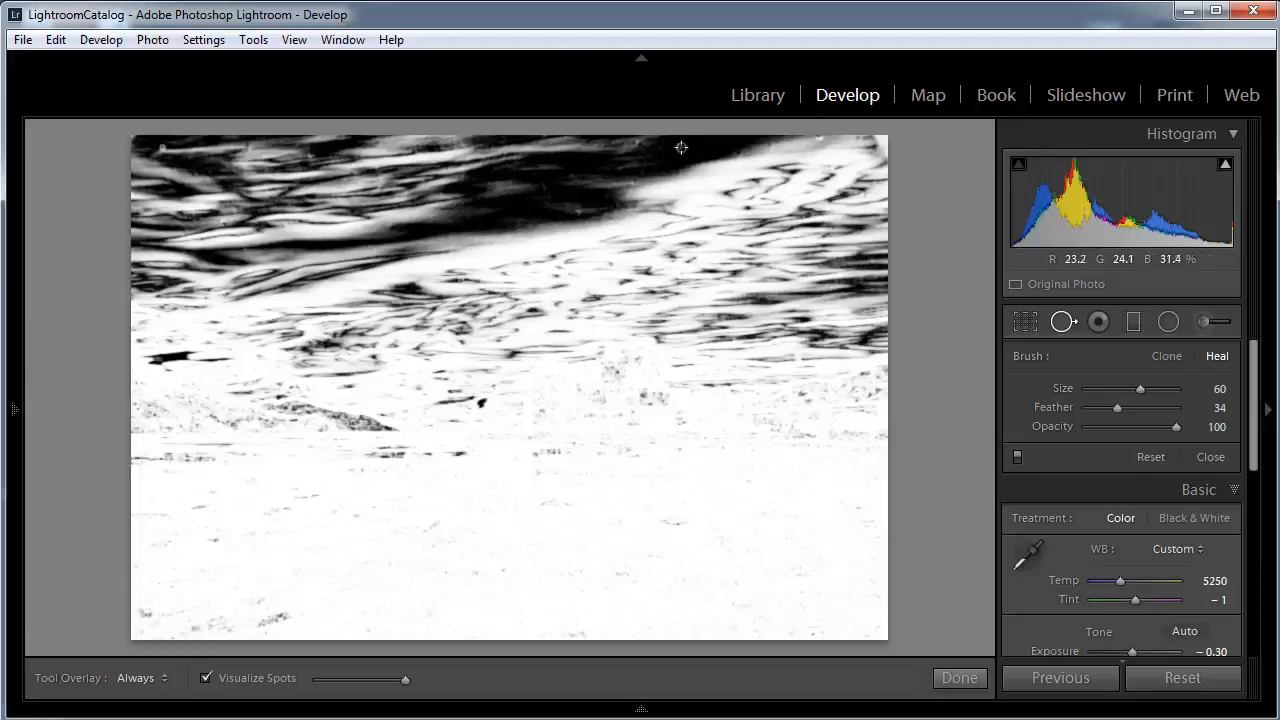
pyautogui.click(679, 148)
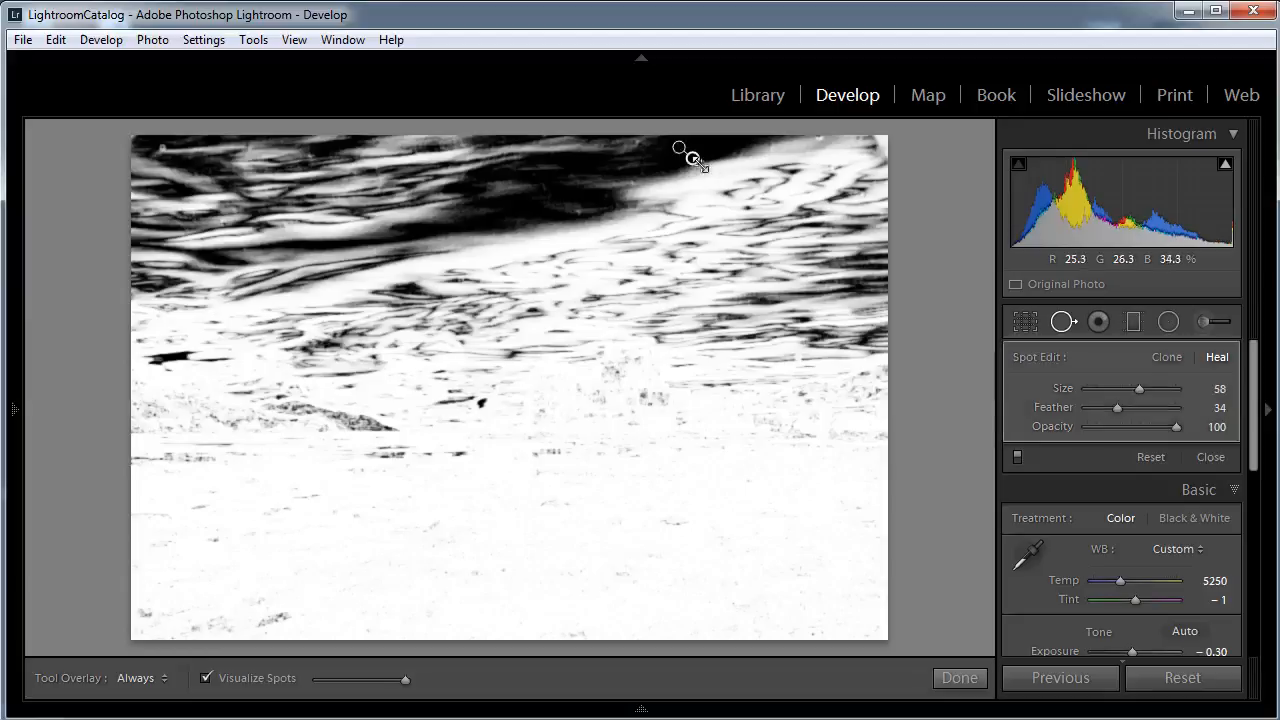
pyautogui.click(163, 149)
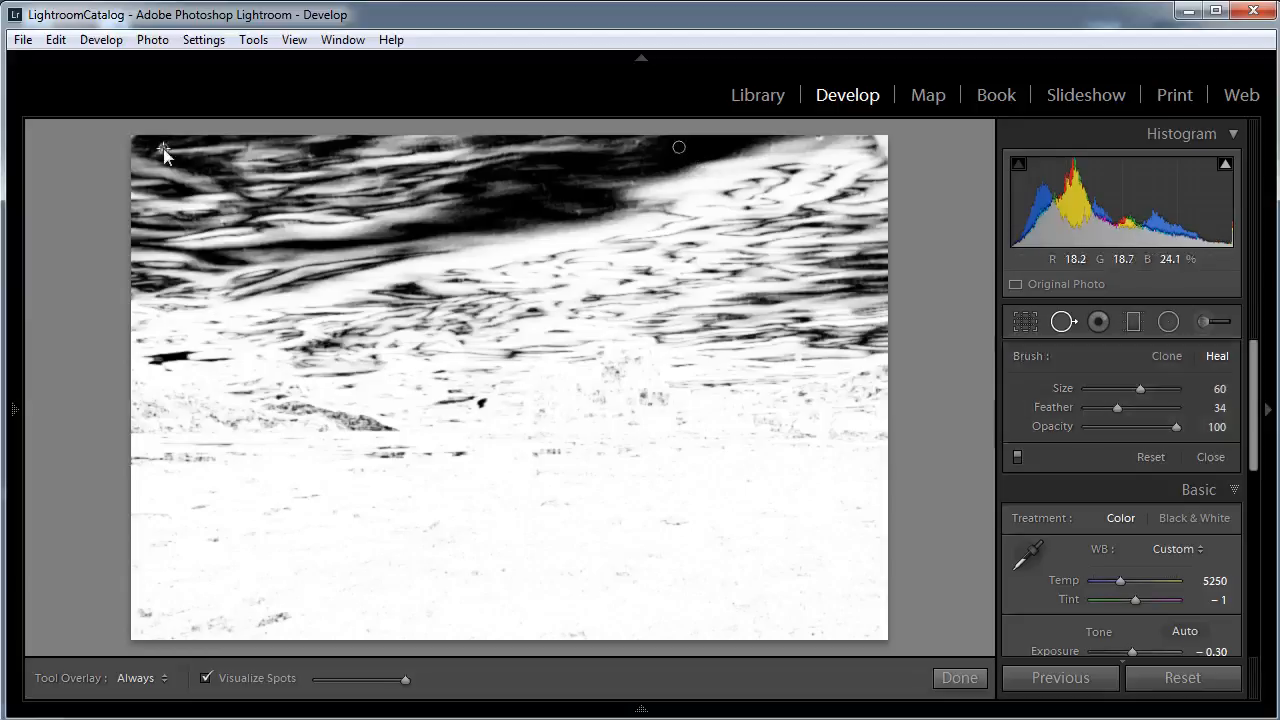
pyautogui.click(311, 155)
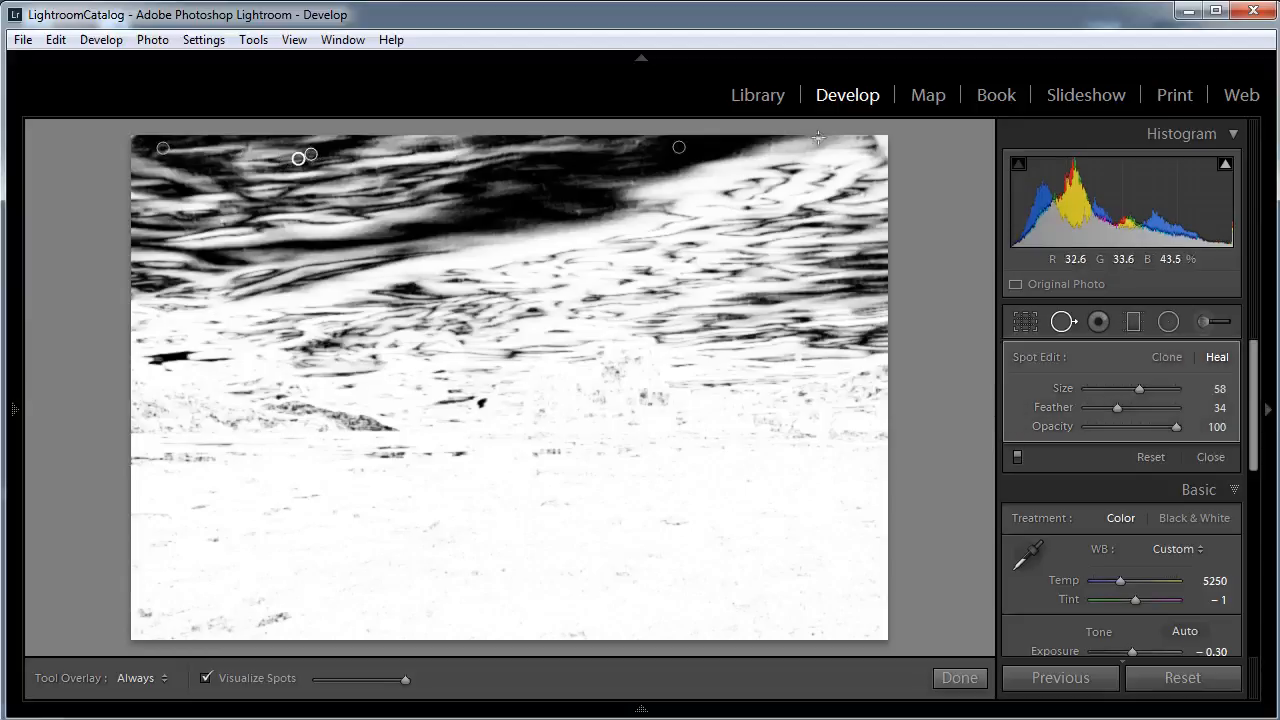
pyautogui.click(819, 136)
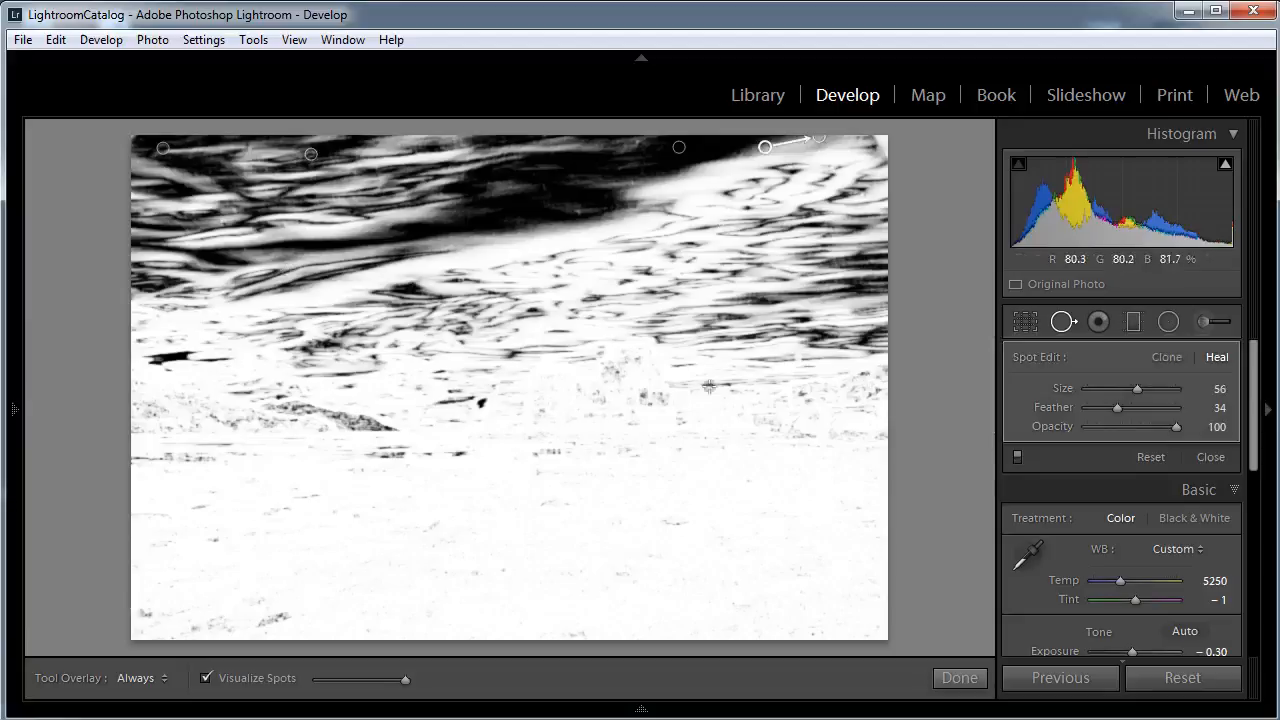
# Lower the spot visualization threshold, heal the sky spot above the bridge with brush size 75, and turn Visualize Spots off
pyautogui.moveTo(405, 684); pyautogui.dragTo(388, 688)
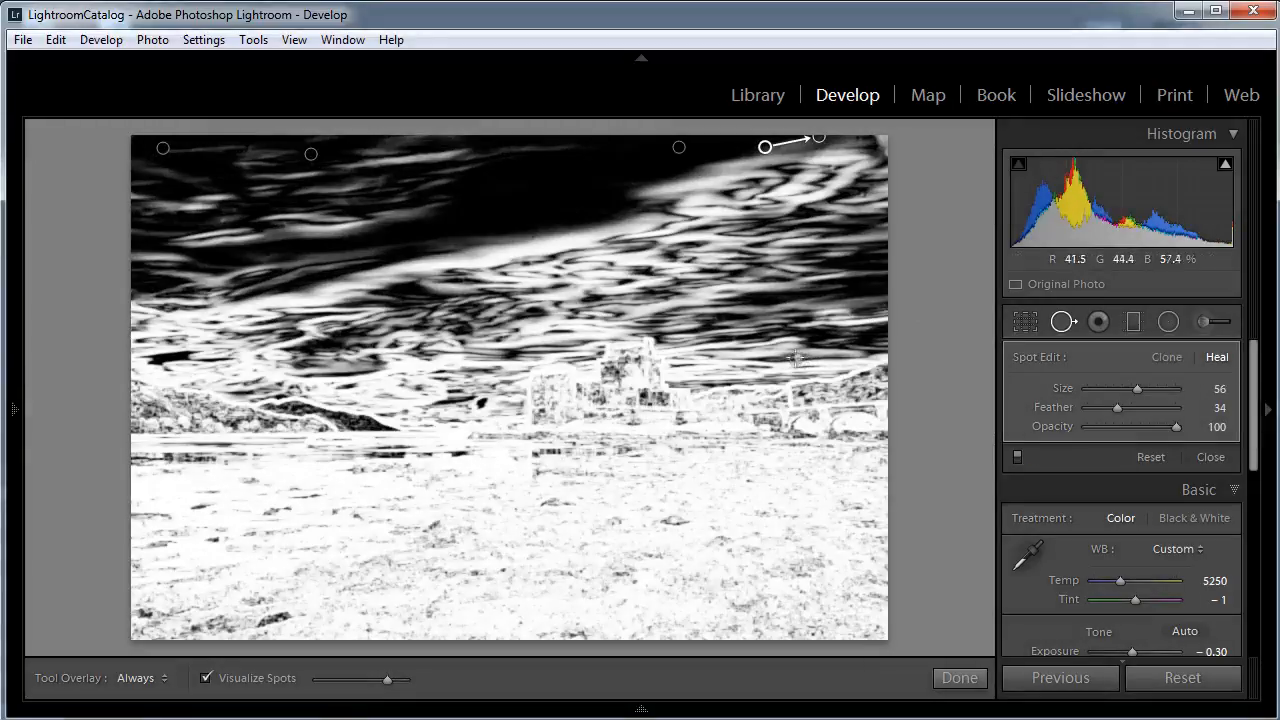
pyautogui.click(797, 358)
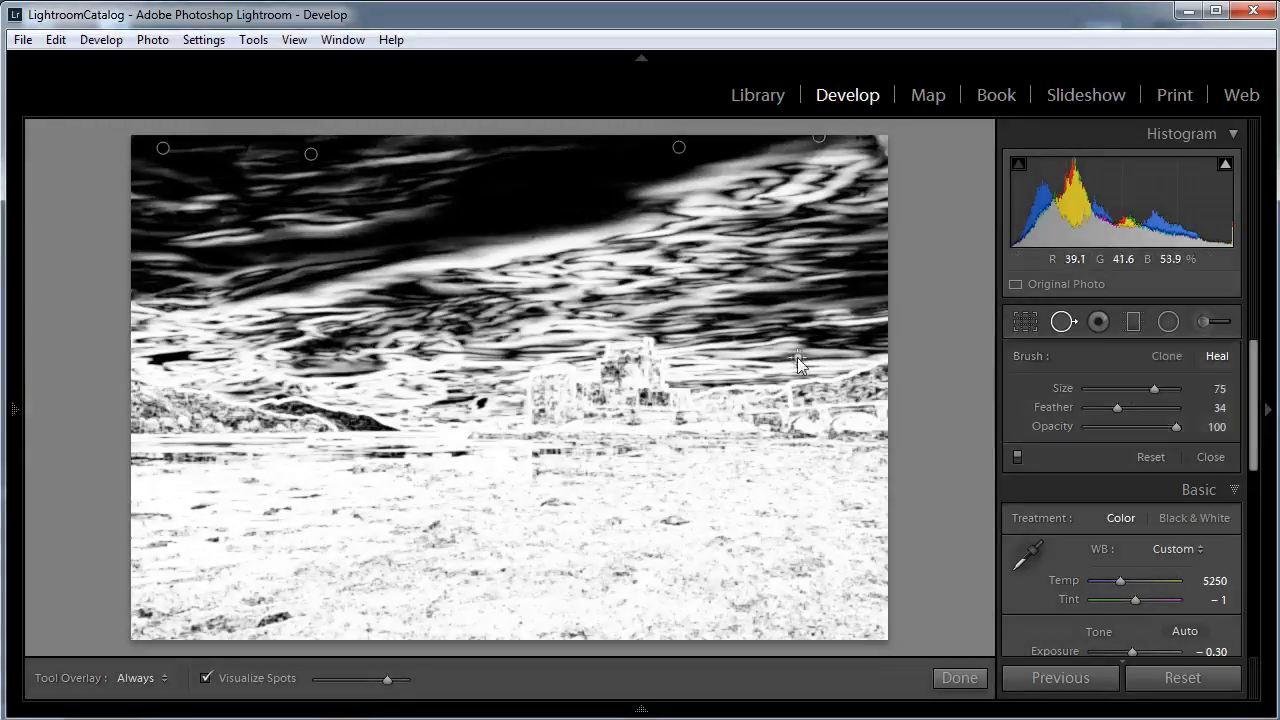
pyautogui.click(797, 358)
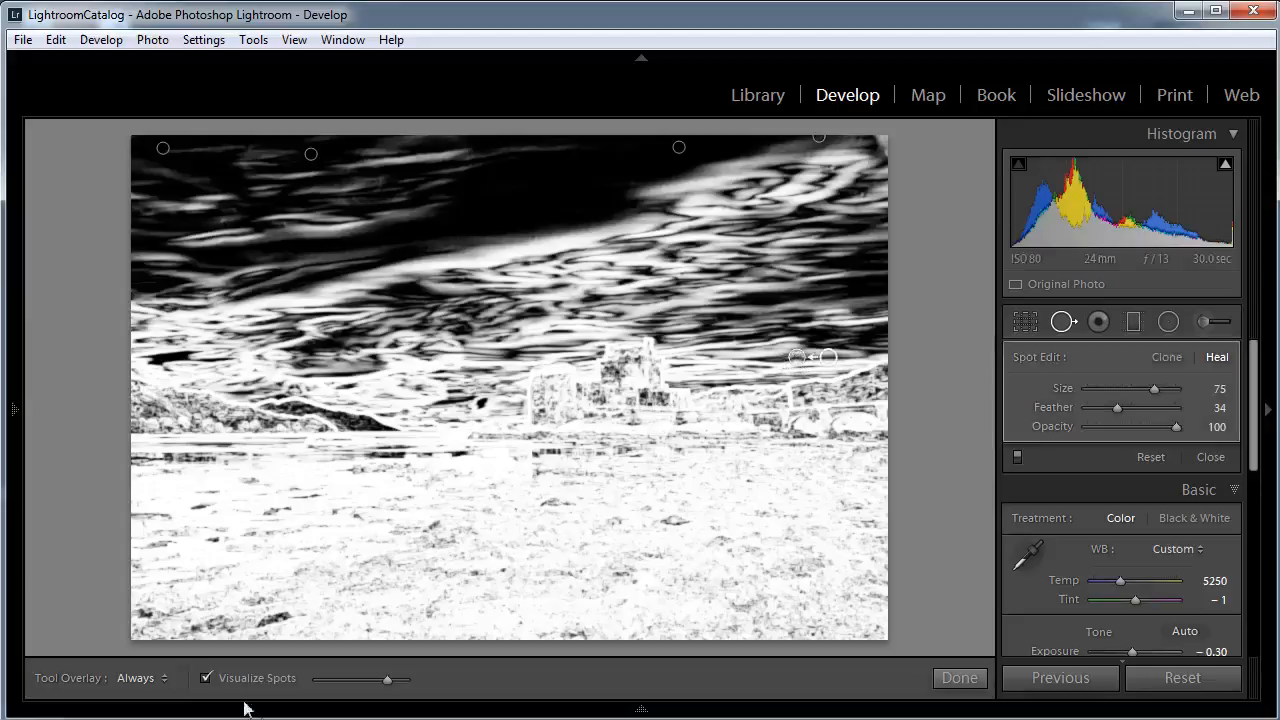
pyautogui.click(206, 679)
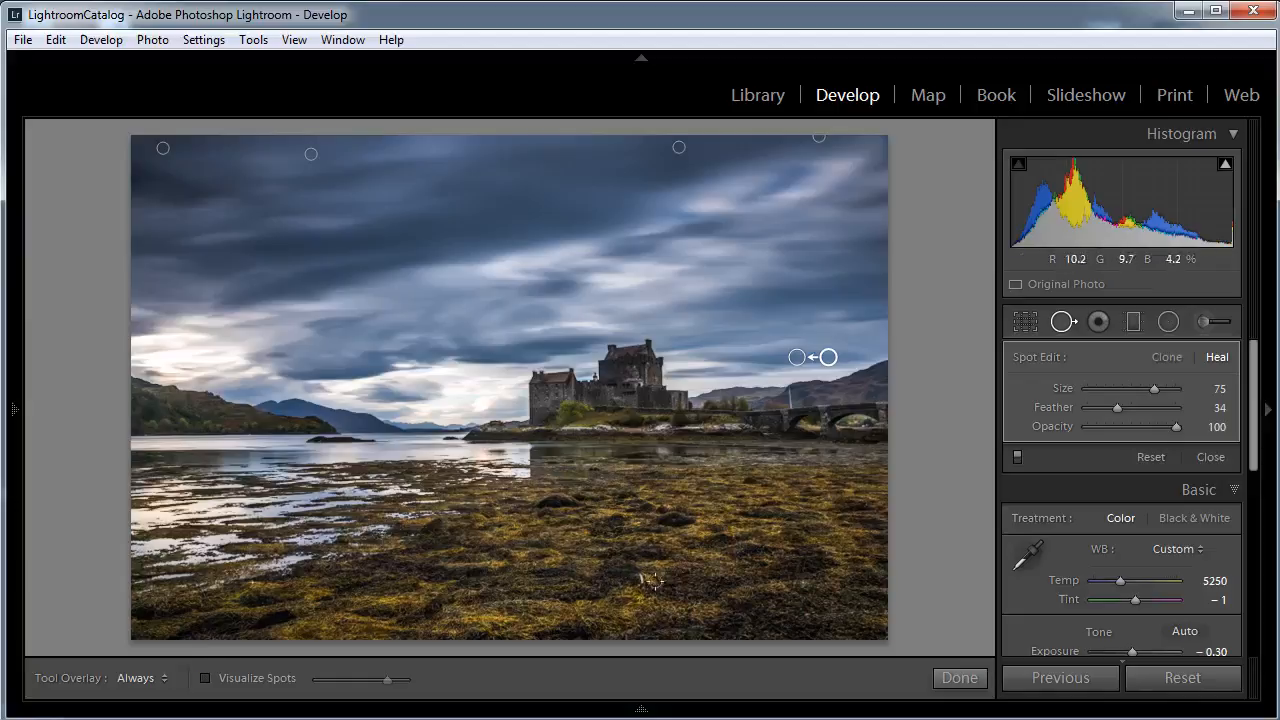
# Heal the bright object in the foreground seaweed, sampling from the area immediately to its right, and finish spot removal
pyautogui.click(644, 578)
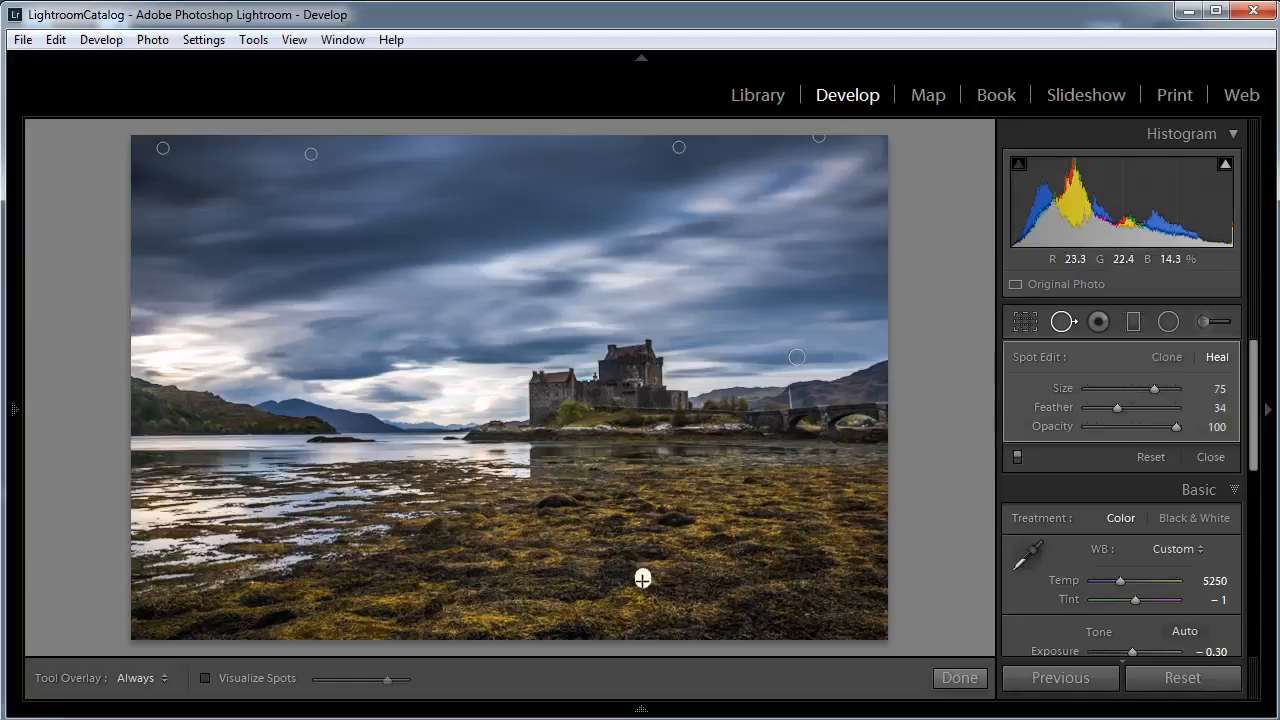
pyautogui.moveTo(689, 520); pyautogui.dragTo(680, 575)
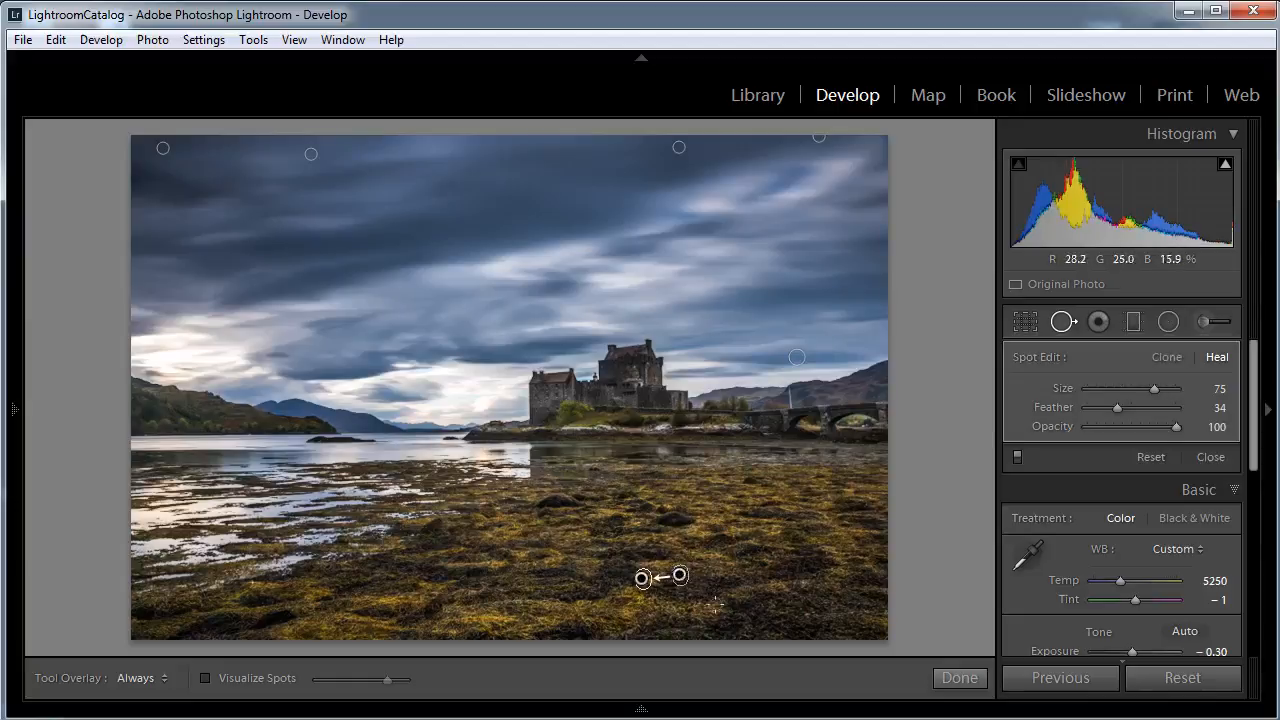
pyautogui.click(960, 679)
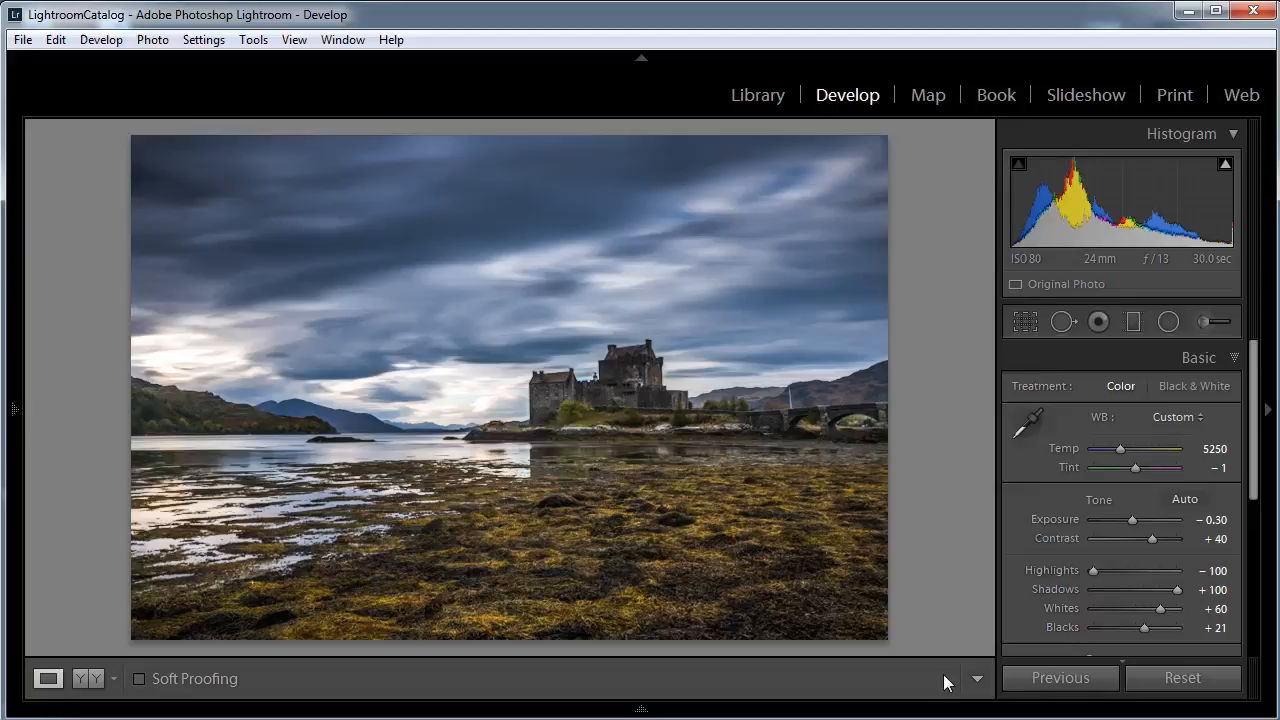
# Start the Adjustment Brush with all effects reset, and set Temp 20, Tint 10, Exposure 0.51 and Contrast 15
pyautogui.click(1201, 321)
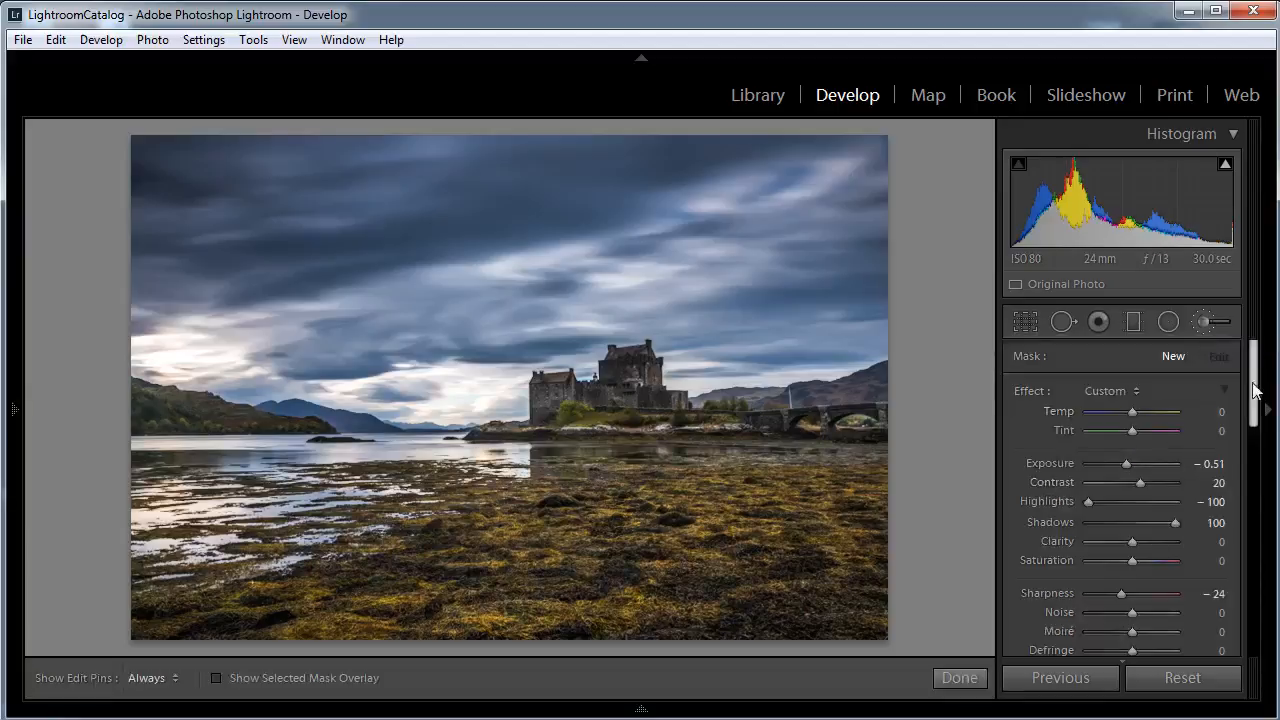
pyautogui.moveTo(1254, 384); pyautogui.dragTo(1260, 369)
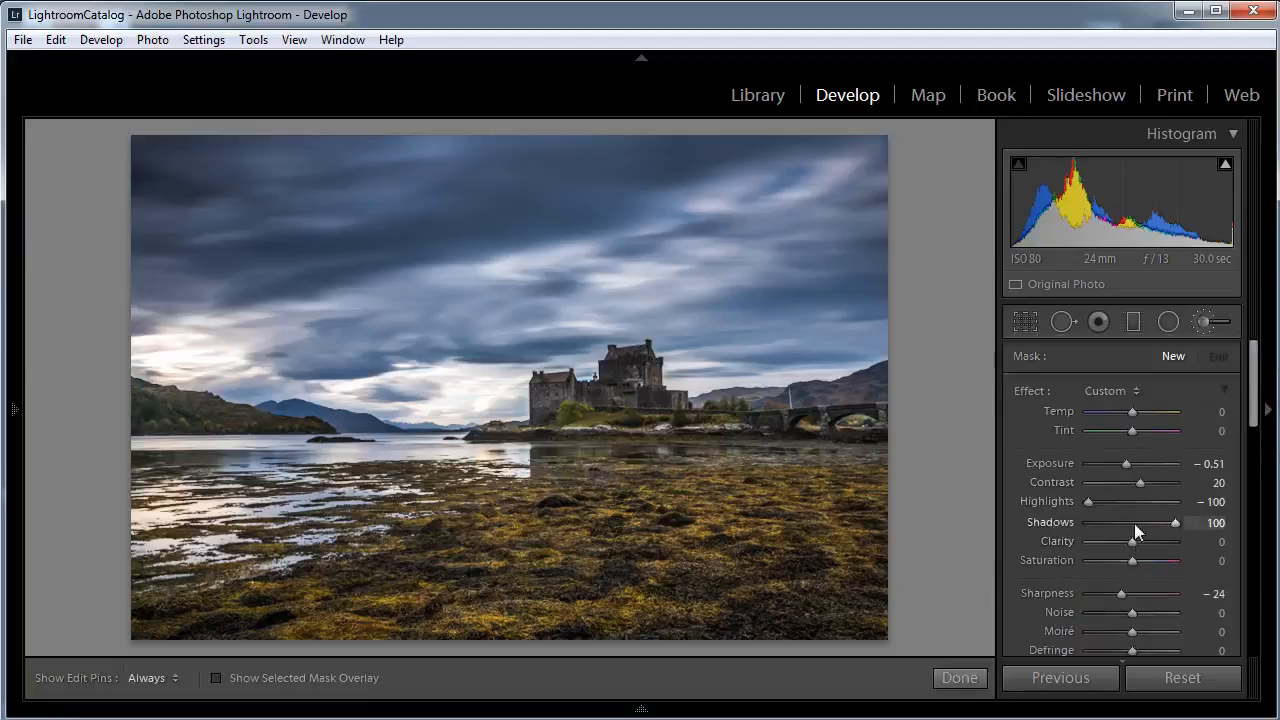
pyautogui.doubleClick(1025, 390)
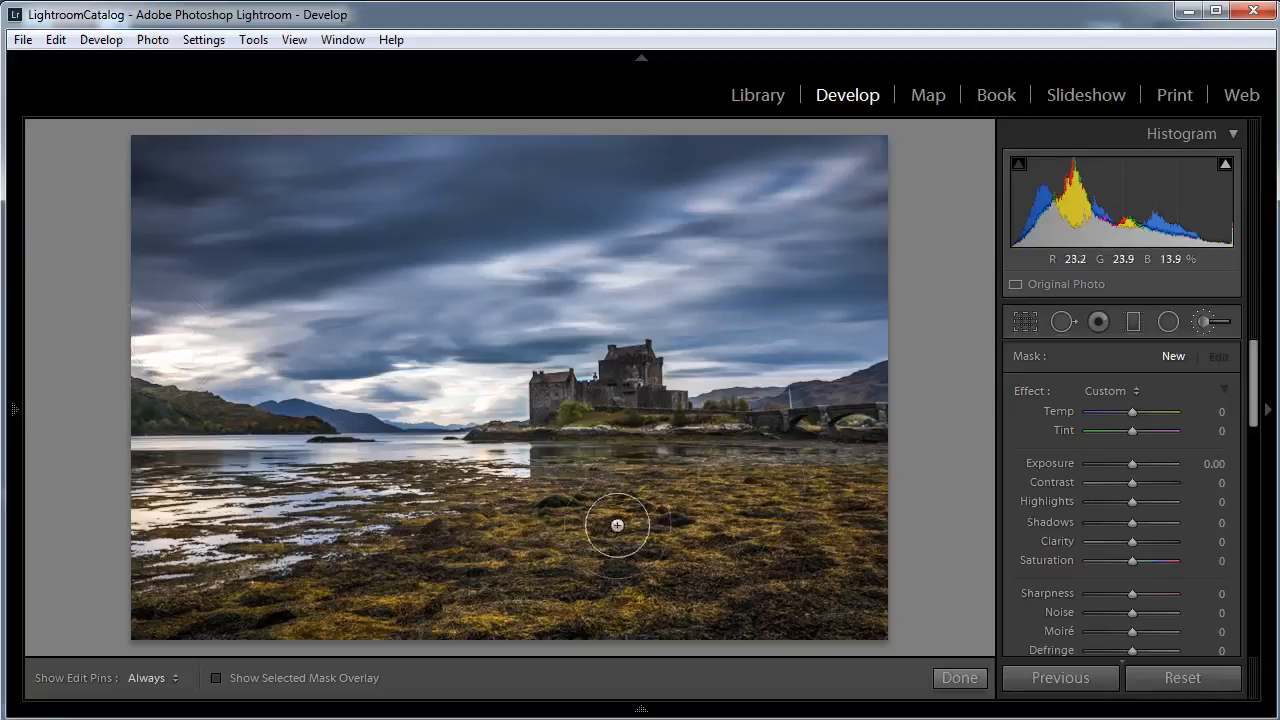
pyautogui.moveTo(1133, 410); pyautogui.dragTo(1141, 411)
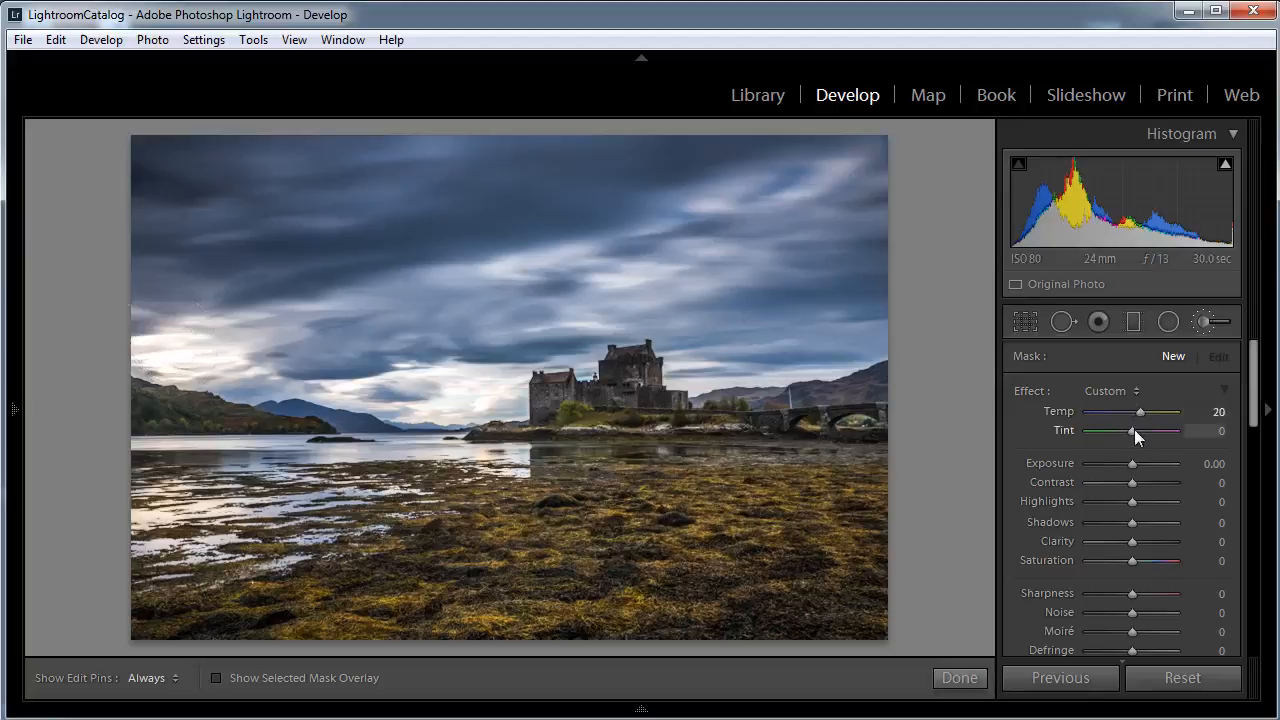
pyautogui.moveTo(1136, 429); pyautogui.dragTo(1138, 429)
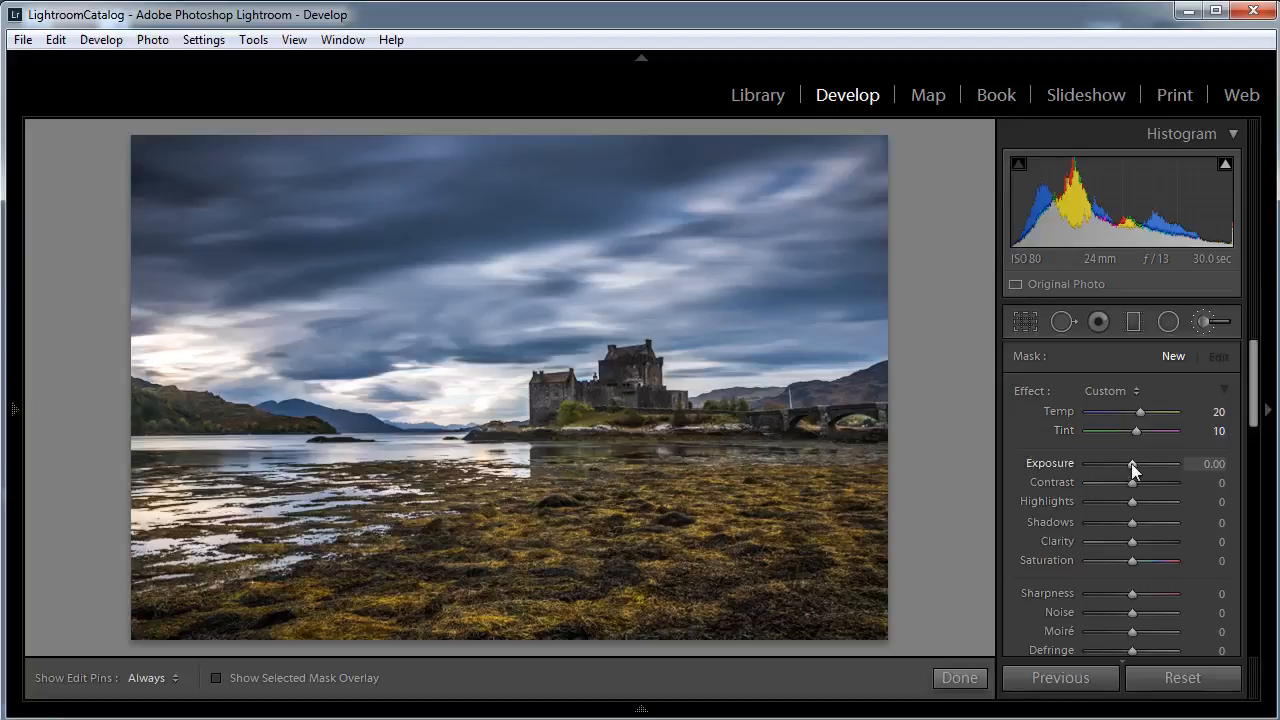
pyautogui.moveTo(1131, 463); pyautogui.dragTo(1136, 463)
pyautogui.moveTo(1134, 483); pyautogui.dragTo(1139, 481)
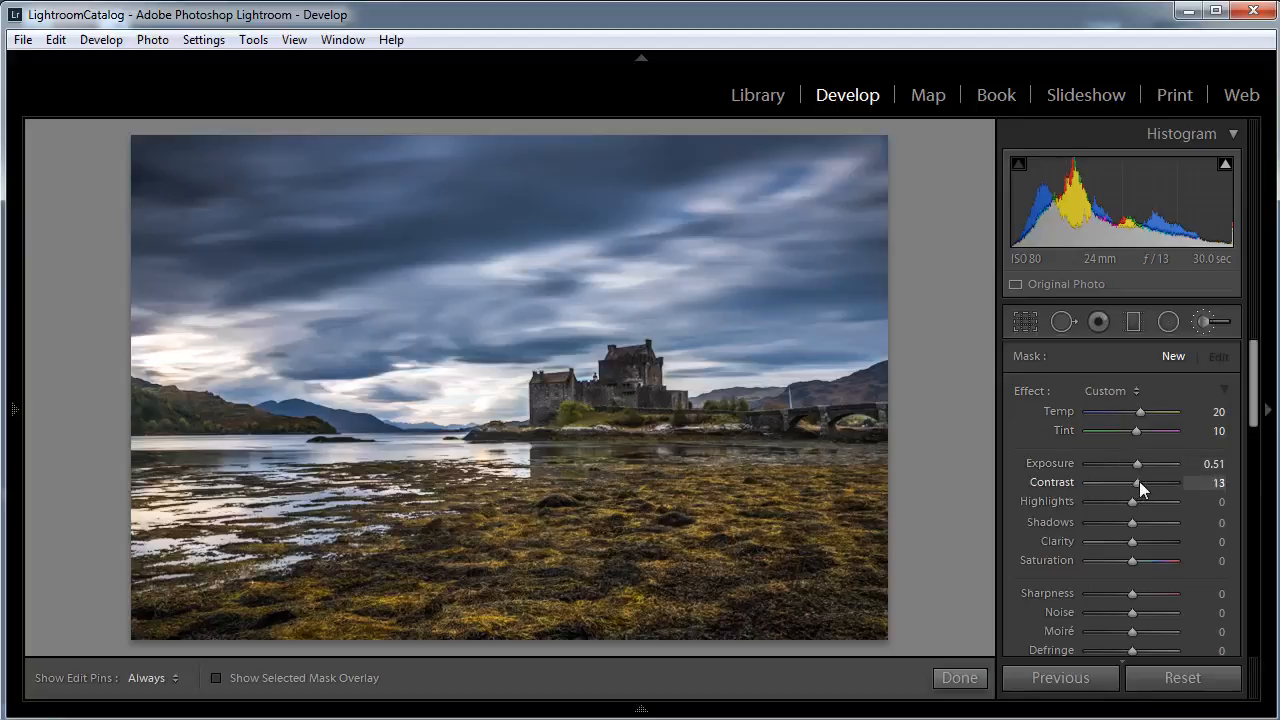
# Give the brush a warm yellow-orange color tint with hue 40° and saturation 40%
pyautogui.scroll(-3, 1135, 449)
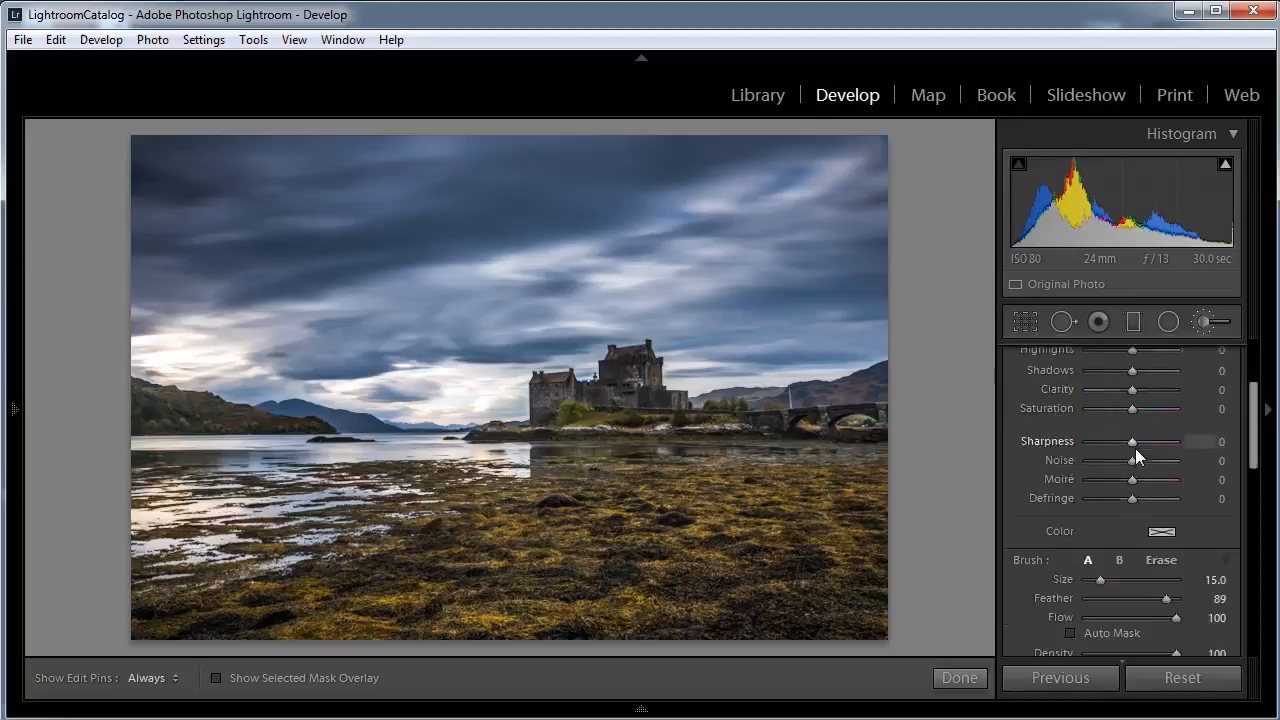
pyautogui.click(1162, 532)
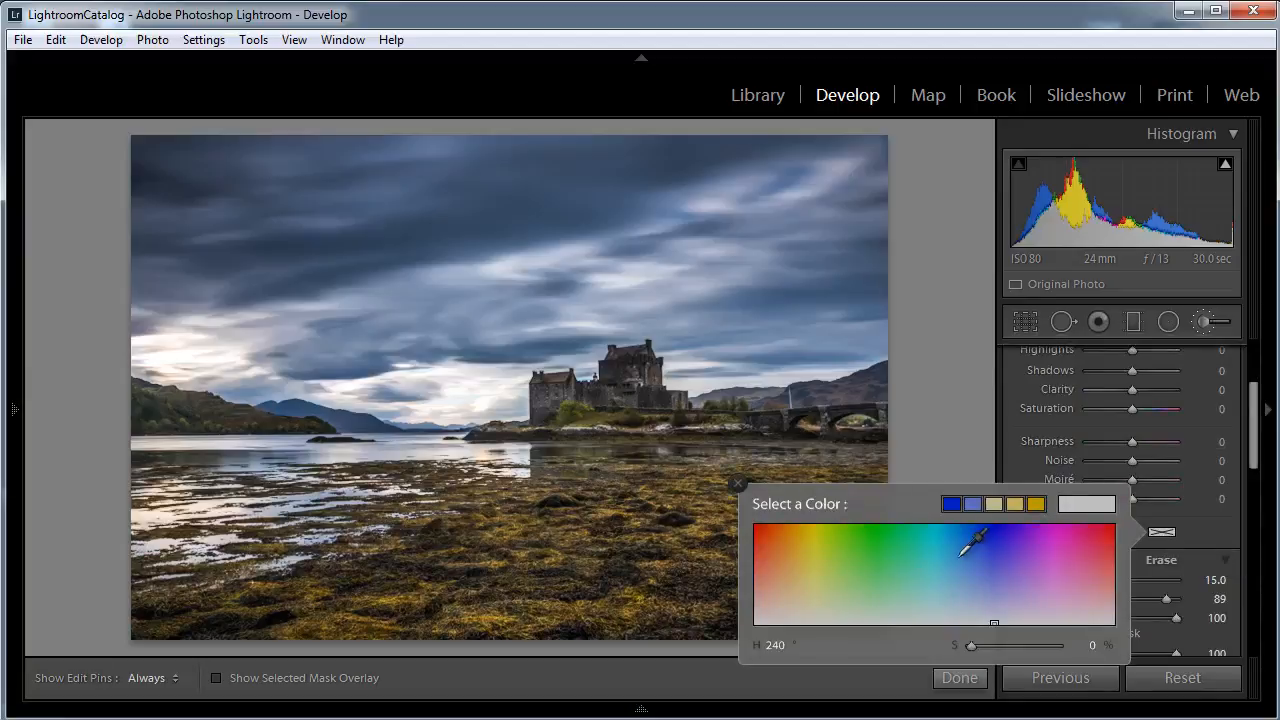
pyautogui.click(801, 578)
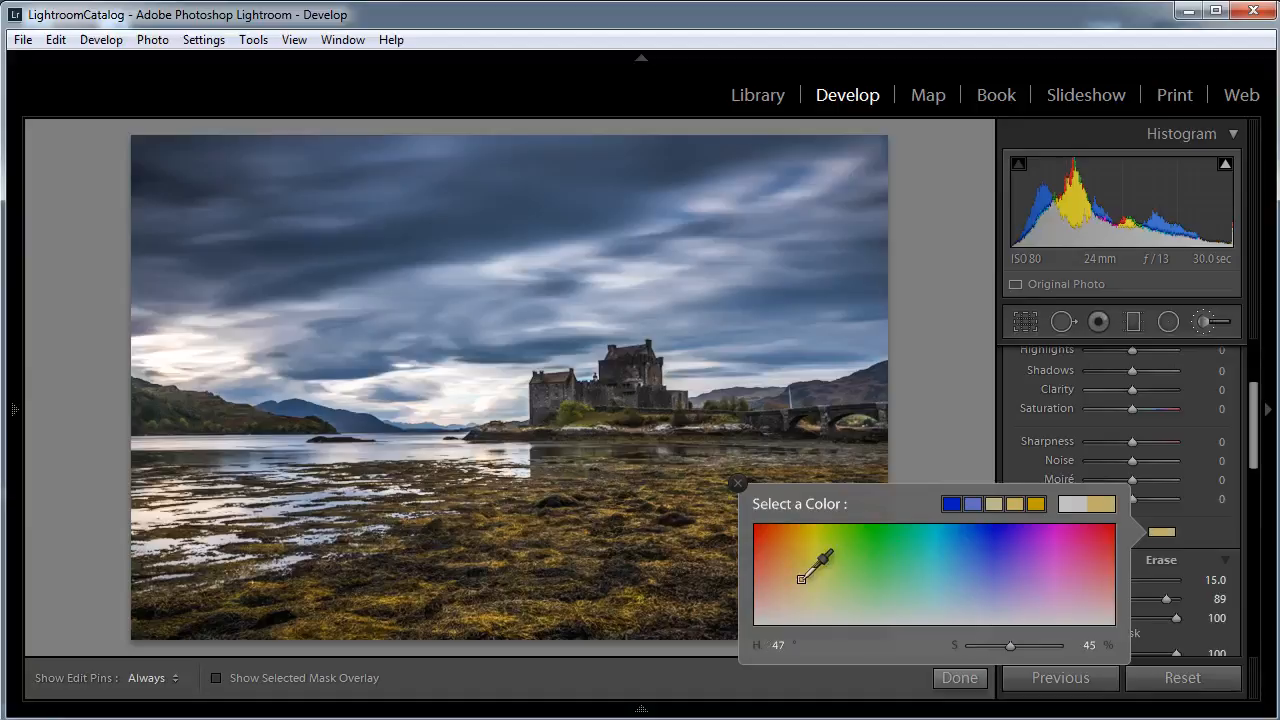
pyautogui.moveTo(801, 578); pyautogui.dragTo(794, 578)
pyautogui.moveTo(1010, 649); pyautogui.dragTo(1006, 649)
pyautogui.click(737, 482)
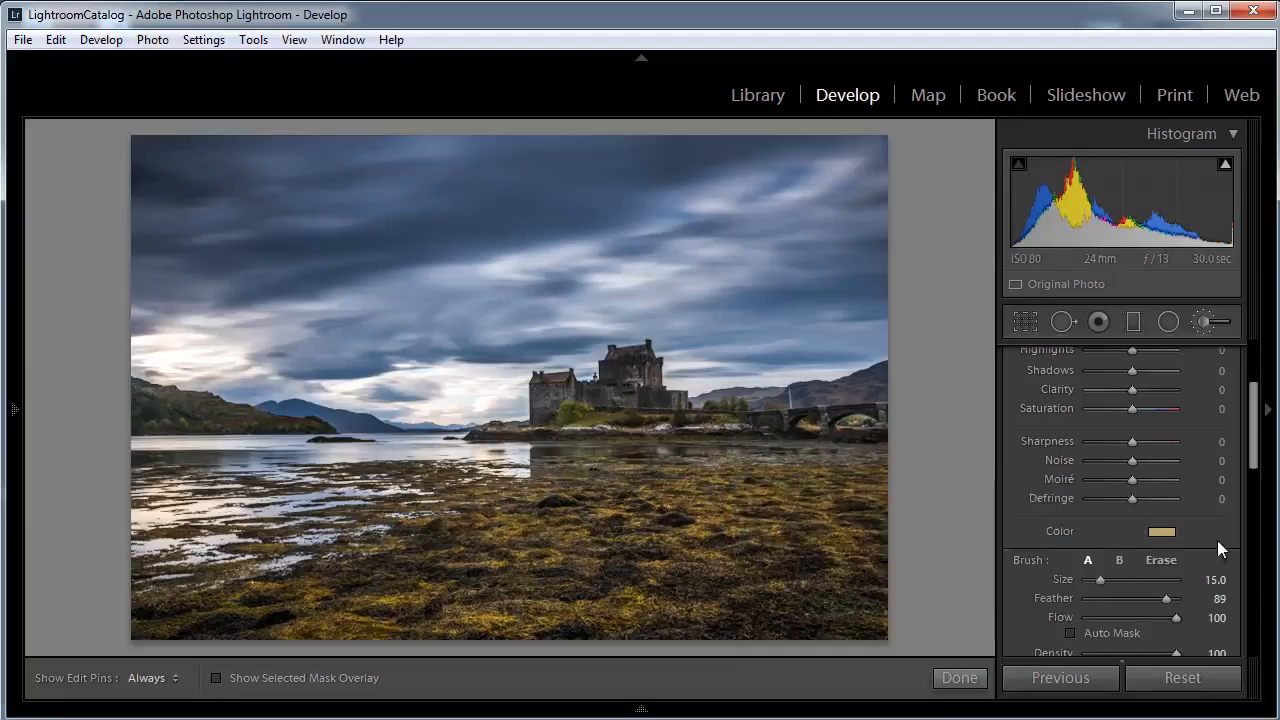
# Set brush A to size 28.2 and feather 100
pyautogui.moveTo(1258, 432); pyautogui.dragTo(1259, 450)
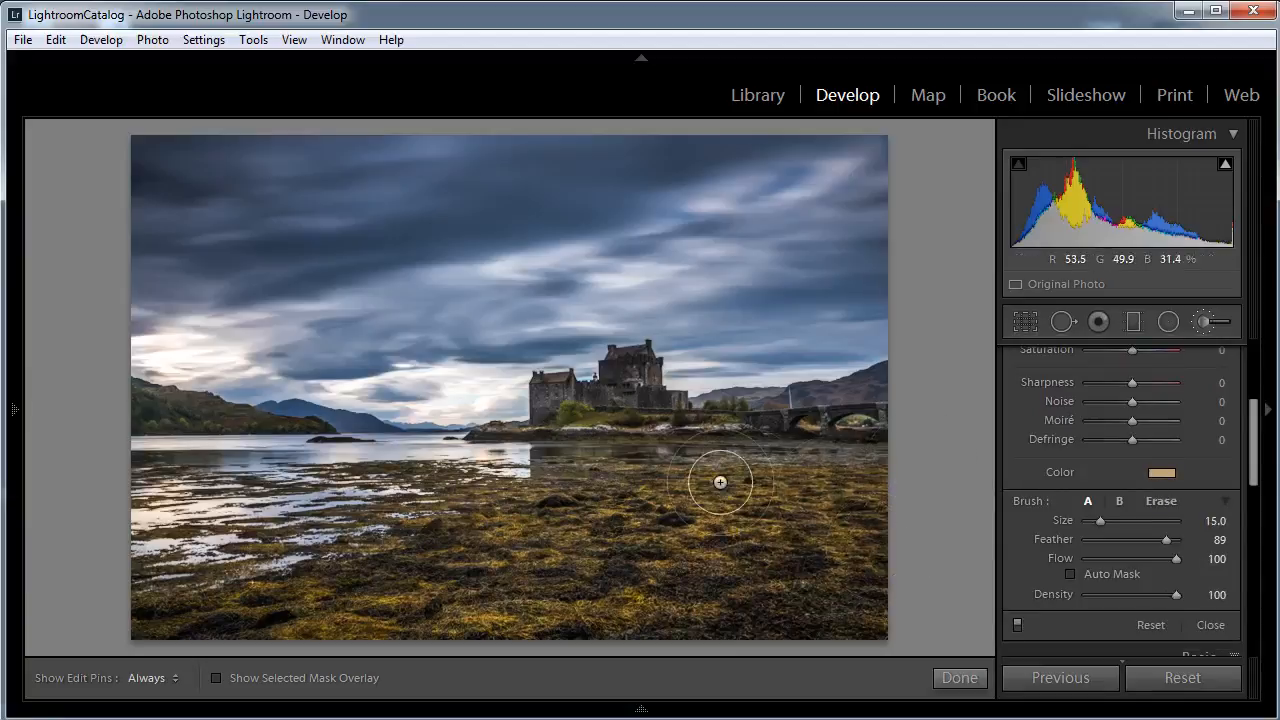
pyautogui.scroll(5, 720, 482)
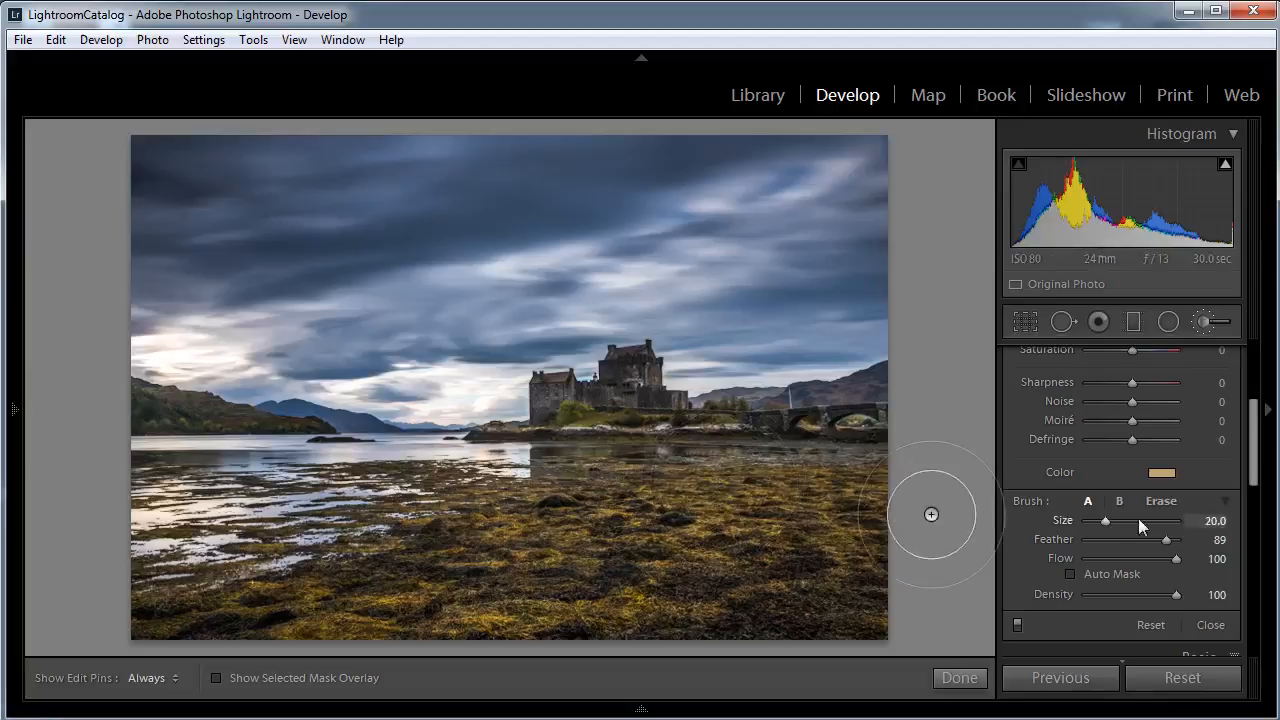
pyautogui.moveTo(1103, 521); pyautogui.dragTo(1110, 521)
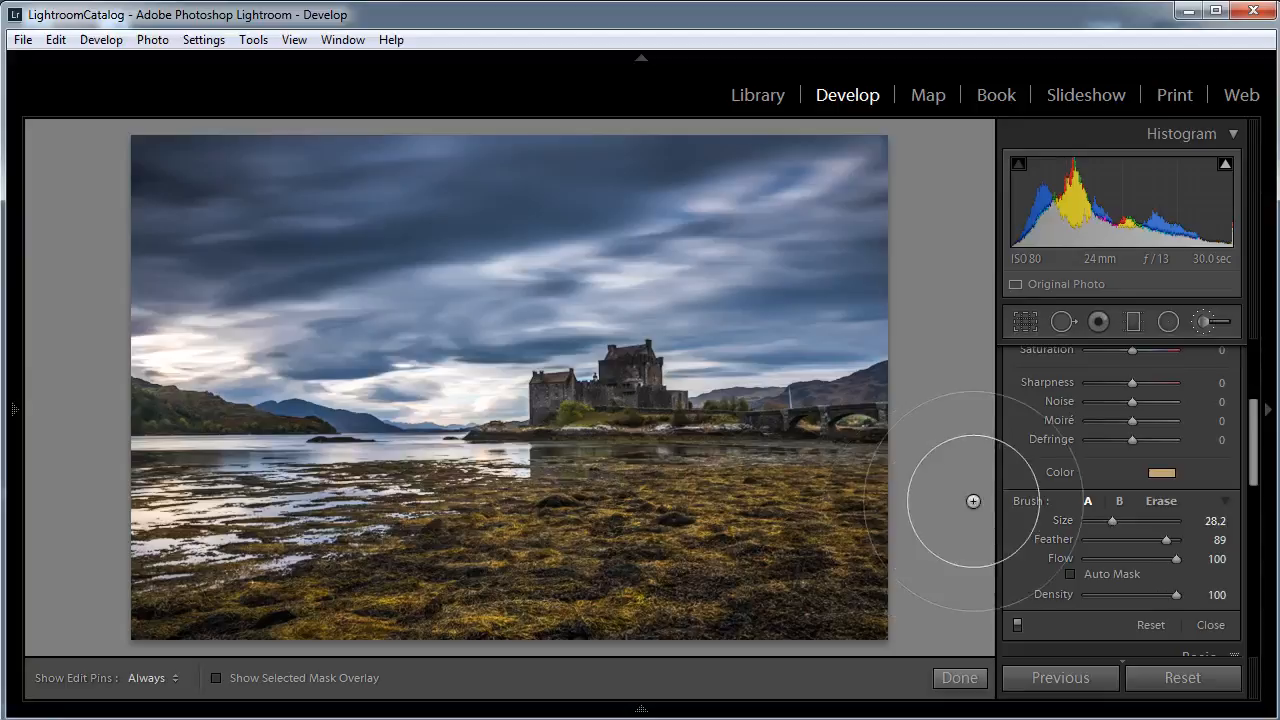
pyautogui.moveTo(1169, 538); pyautogui.dragTo(1202, 538)
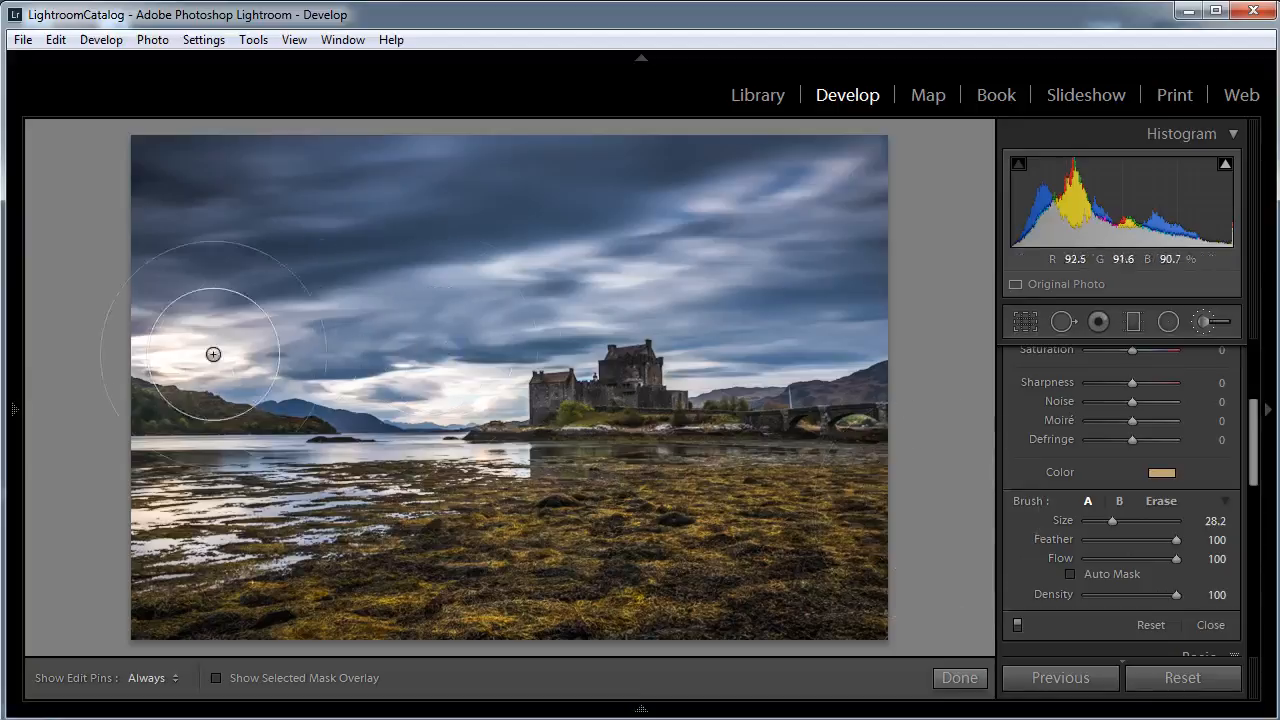
# Brush the warm glow over the bright sky and the hillside along the left side of the photo
pyautogui.click(172, 350)
pyautogui.press('h')
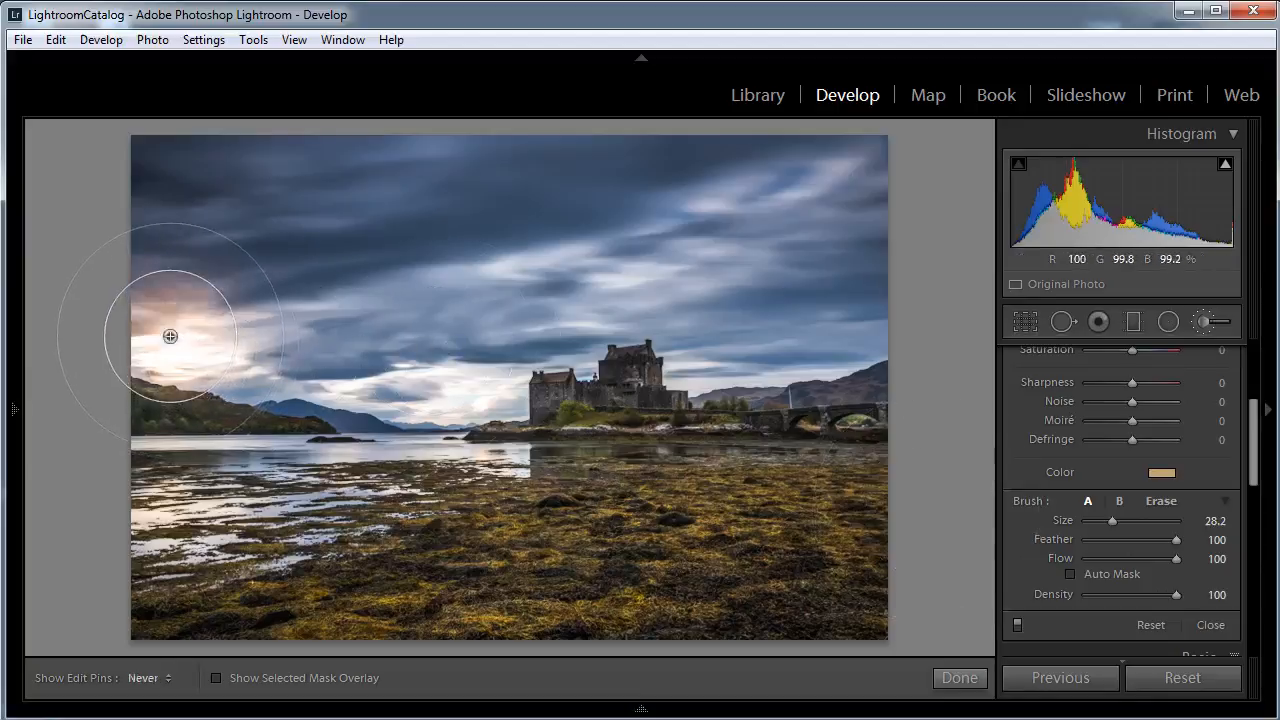
pyautogui.press('h')
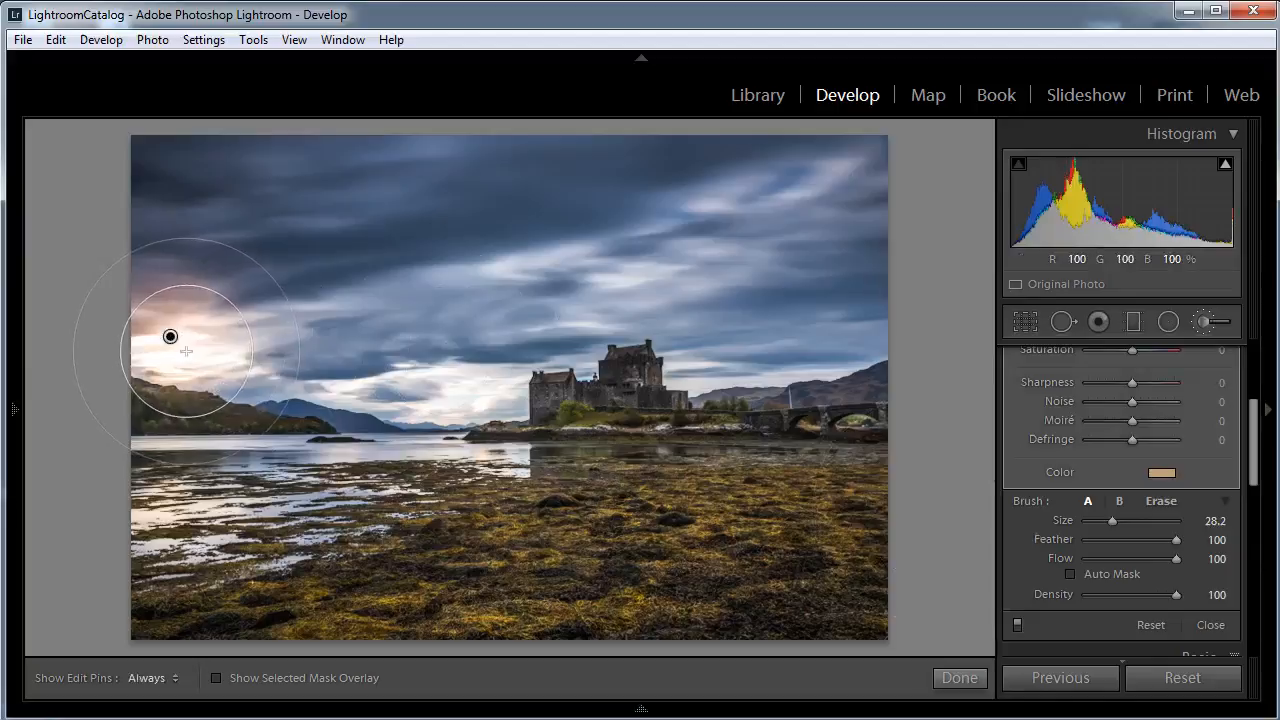
pyautogui.press('h')
pyautogui.moveTo(187, 351)
pyautogui.mouseDown()
pyautogui.moveTo(171, 329)
pyautogui.moveTo(200, 286)
pyautogui.moveTo(177, 251)
pyautogui.moveTo(189, 339)
pyautogui.moveTo(219, 373)
pyautogui.moveTo(246, 374)
pyautogui.moveTo(240, 341)
pyautogui.moveTo(165, 394)
pyautogui.moveTo(265, 367)
pyautogui.mouseUp()
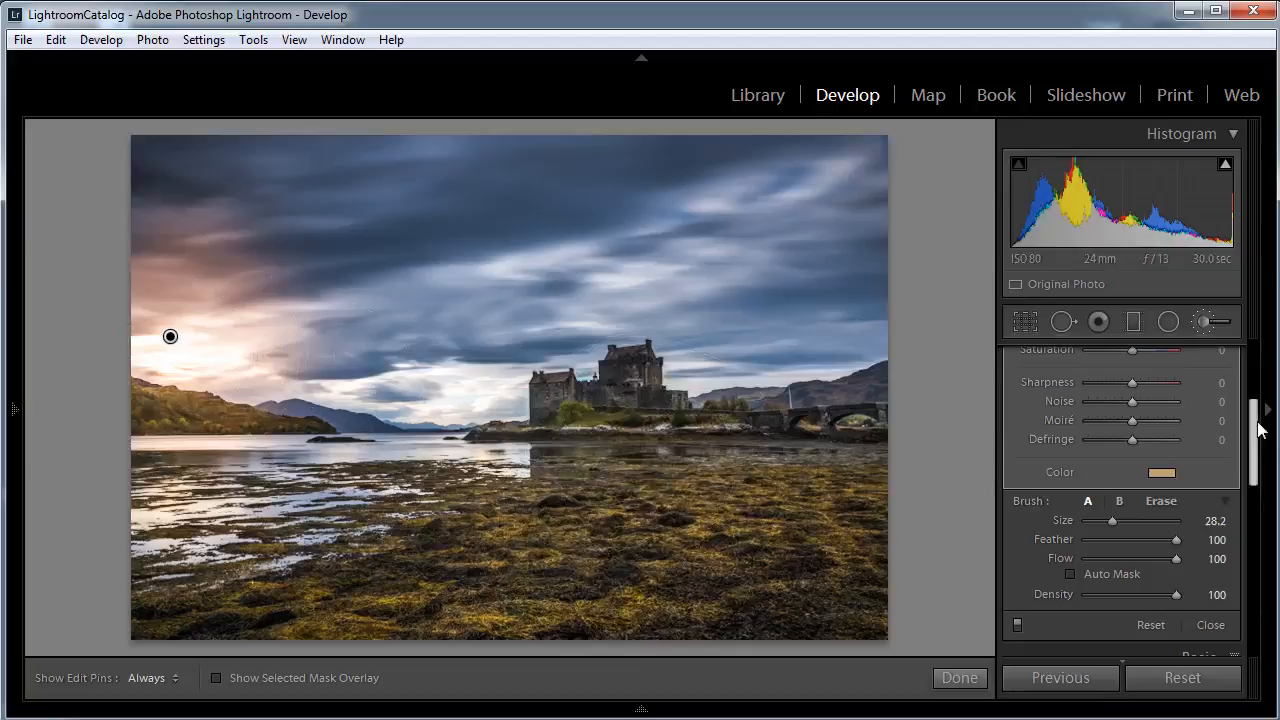
# Start a new brush adjustment with its color tint saturation lowered to 22% and Sharpness set to 20
pyautogui.moveTo(1256, 428); pyautogui.dragTo(1256, 343)
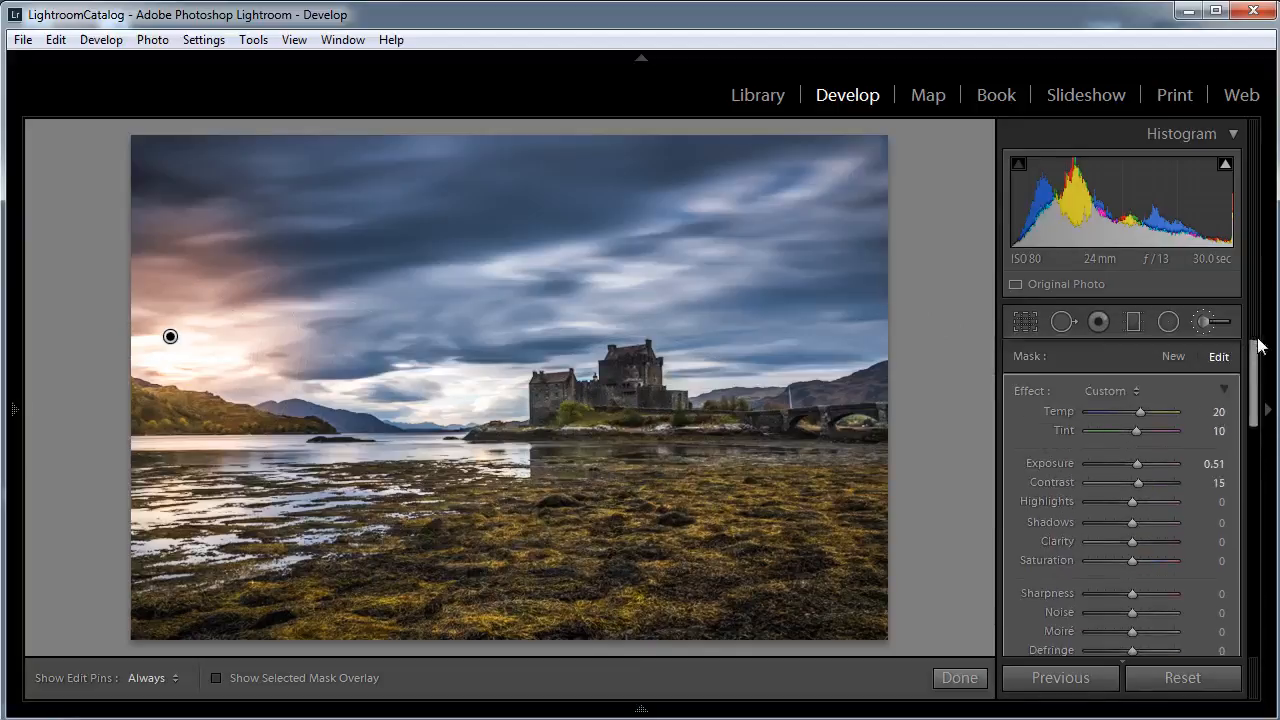
pyautogui.click(1172, 356)
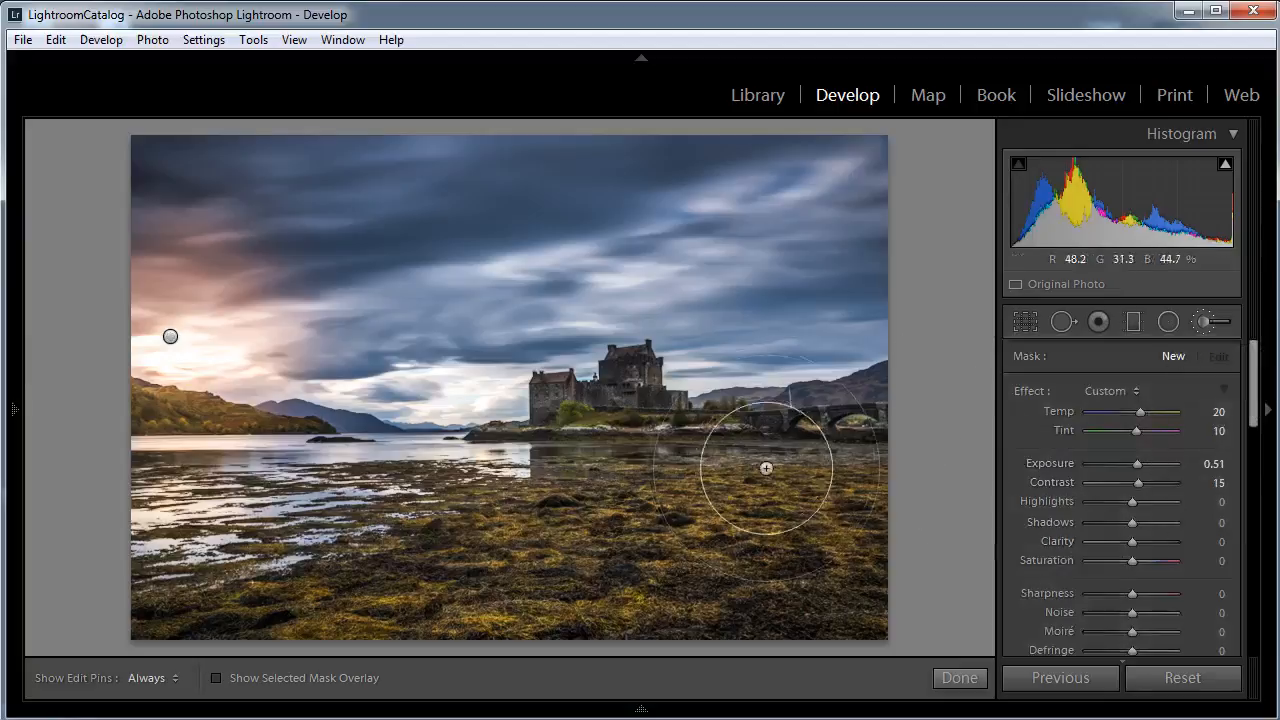
pyautogui.scroll(-5, 1257, 373)
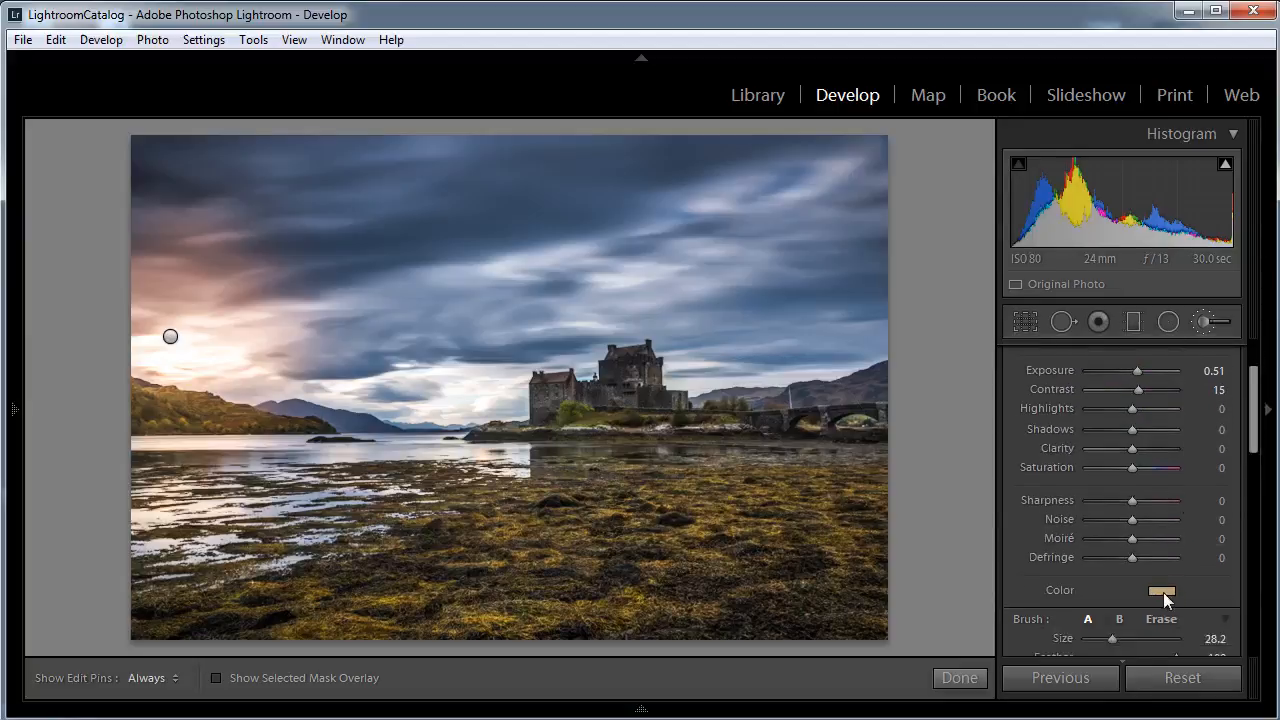
pyautogui.click(1163, 592)
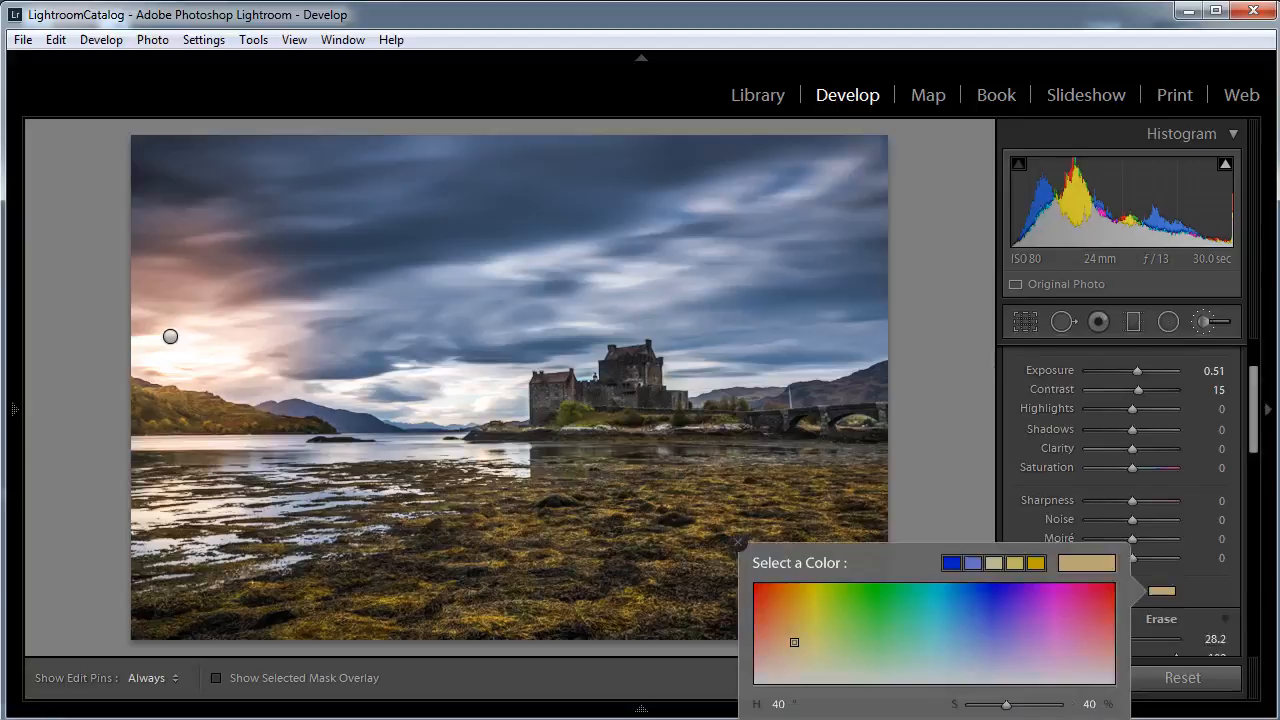
pyautogui.moveTo(1006, 709); pyautogui.dragTo(990, 708)
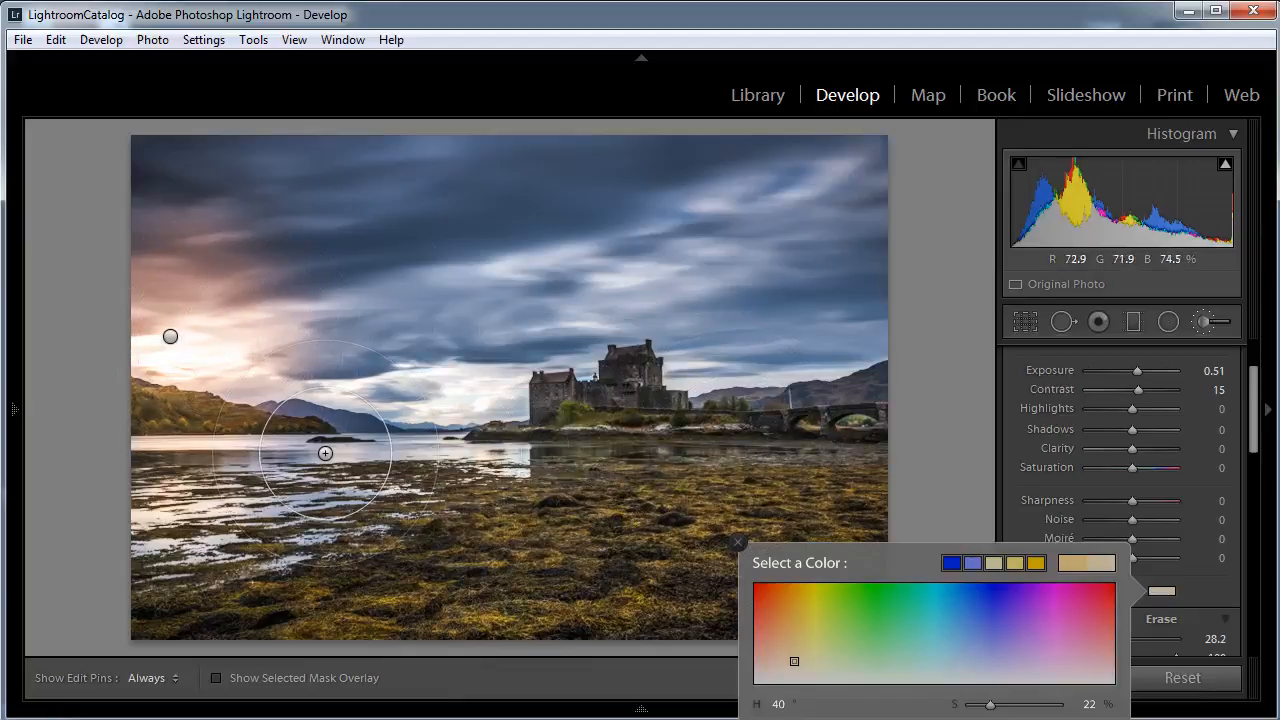
pyautogui.click(738, 542)
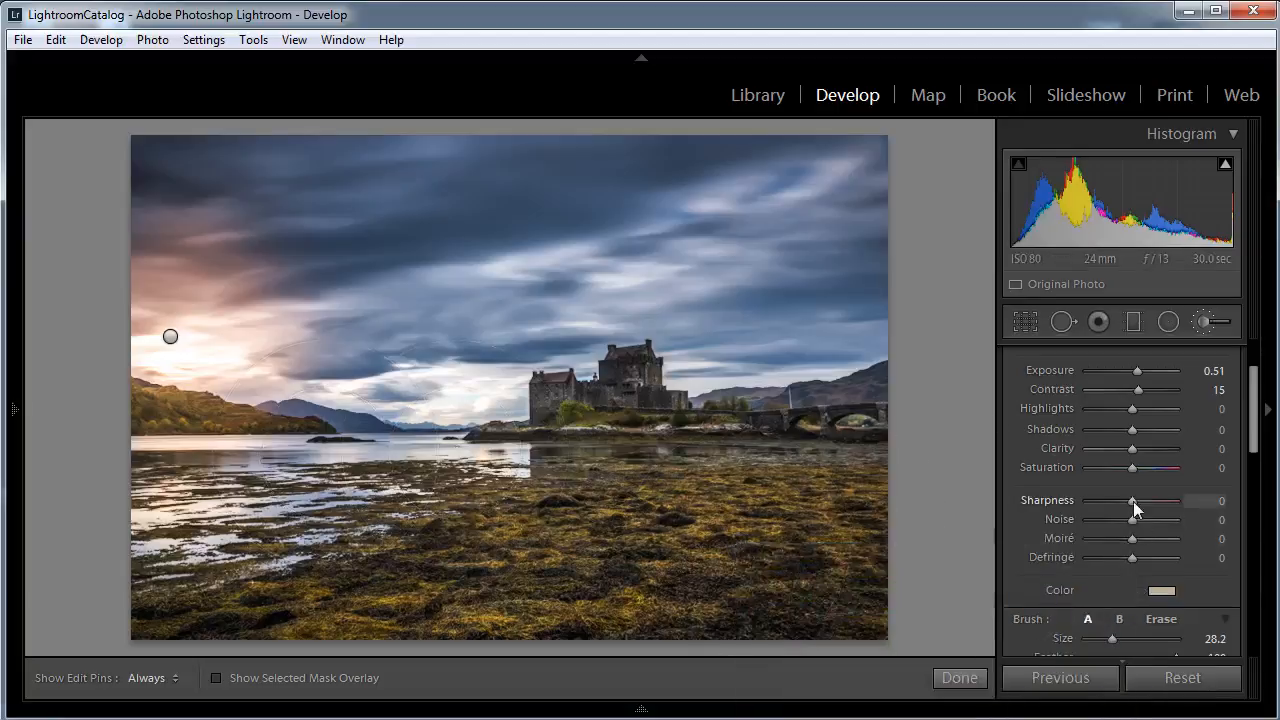
pyautogui.moveTo(1133, 501); pyautogui.dragTo(1141, 500)
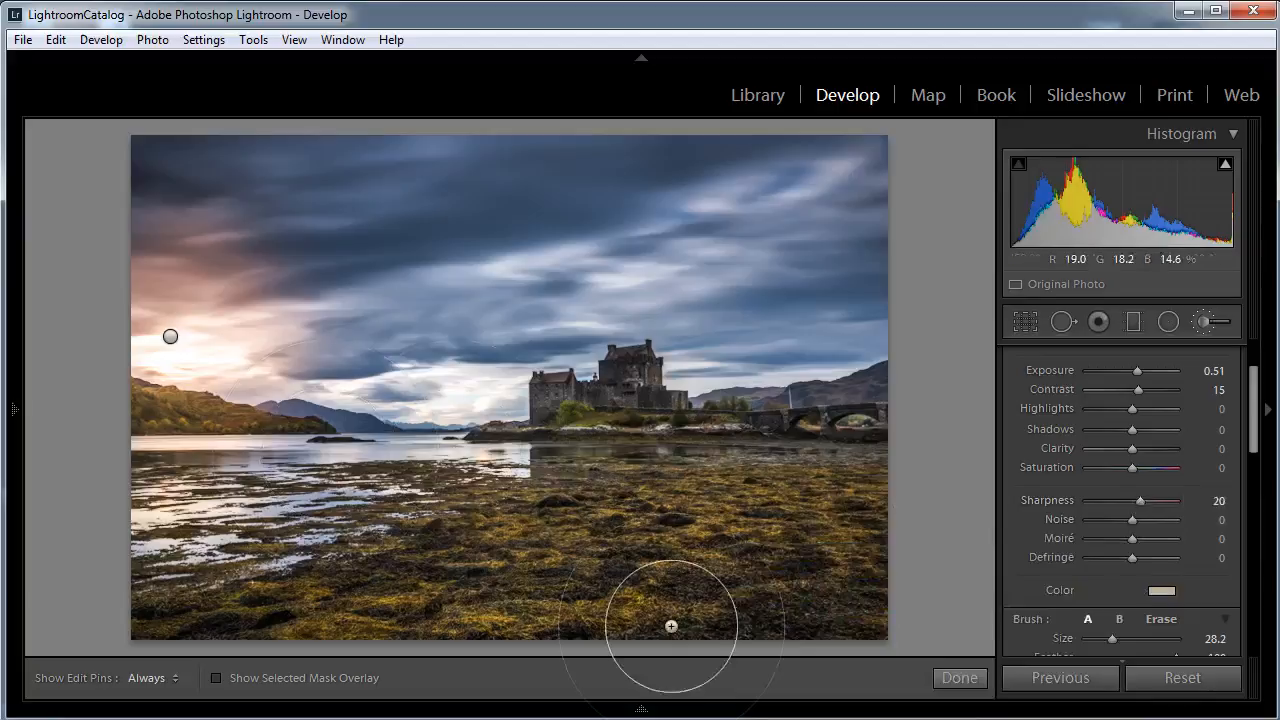
# Brush the adjustment over the seaweed foreground, castle and bridge, check its coverage with the mask overlay, and finish brushing
pyautogui.press('h')
pyautogui.moveTo(415, 593)
pyautogui.mouseDown()
pyautogui.moveTo(707, 556)
pyautogui.moveTo(835, 556)
pyautogui.moveTo(849, 542)
pyautogui.moveTo(807, 476)
pyautogui.moveTo(680, 470)
pyautogui.moveTo(618, 446)
pyautogui.moveTo(567, 452)
pyautogui.moveTo(414, 540)
pyautogui.moveTo(232, 604)
pyautogui.moveTo(806, 545)
pyautogui.moveTo(841, 480)
pyautogui.moveTo(807, 476)
pyautogui.moveTo(716, 563)
pyautogui.mouseUp()
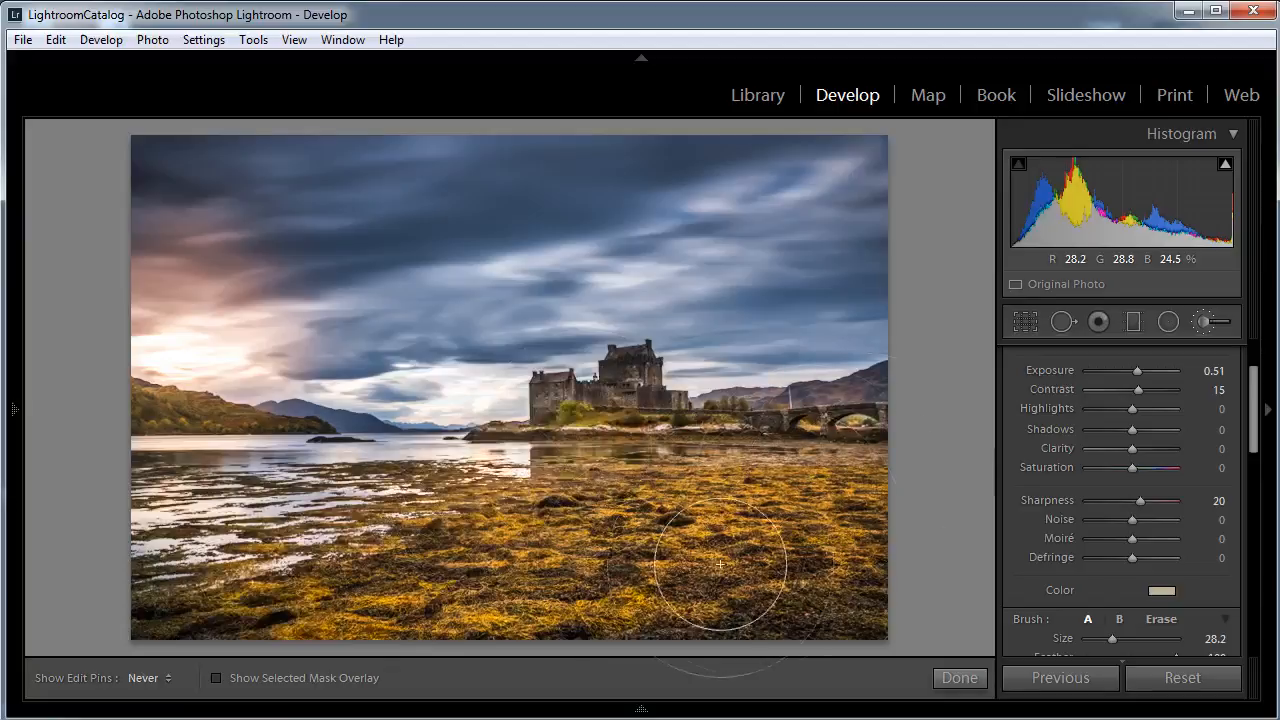
pyautogui.press('h')
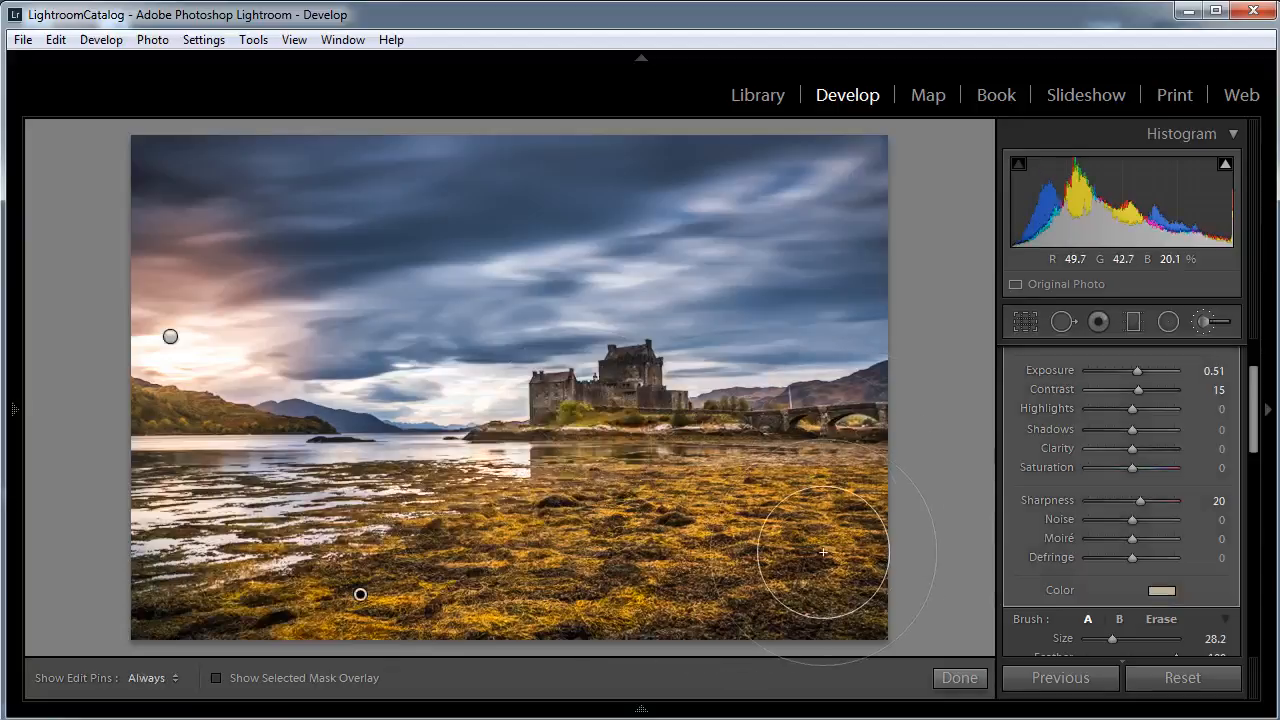
pyautogui.press('o')
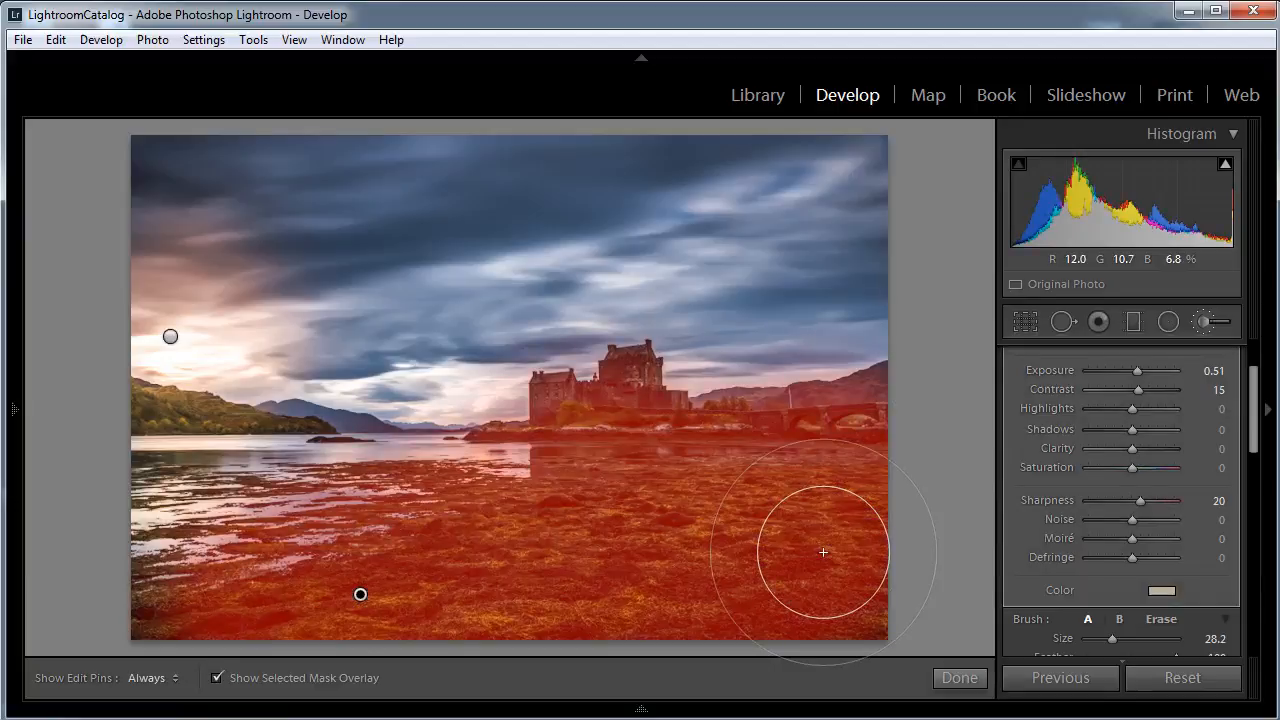
pyautogui.press('o')
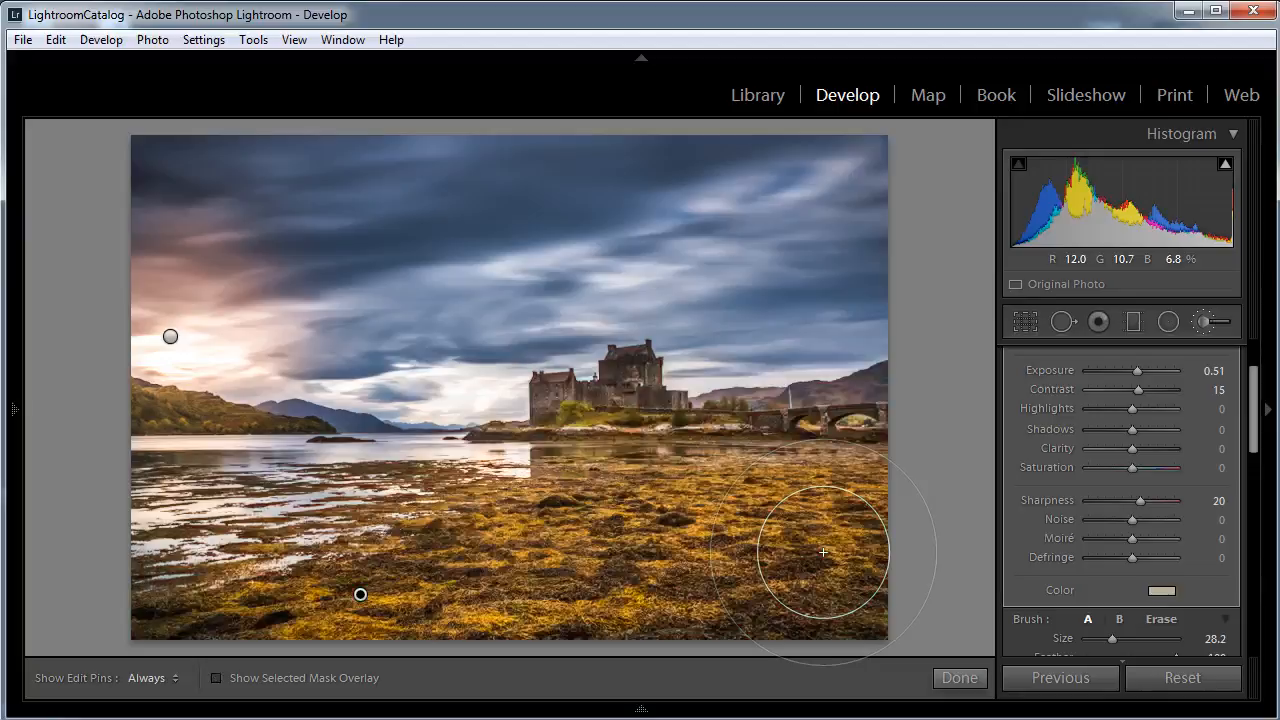
pyautogui.click(960, 679)
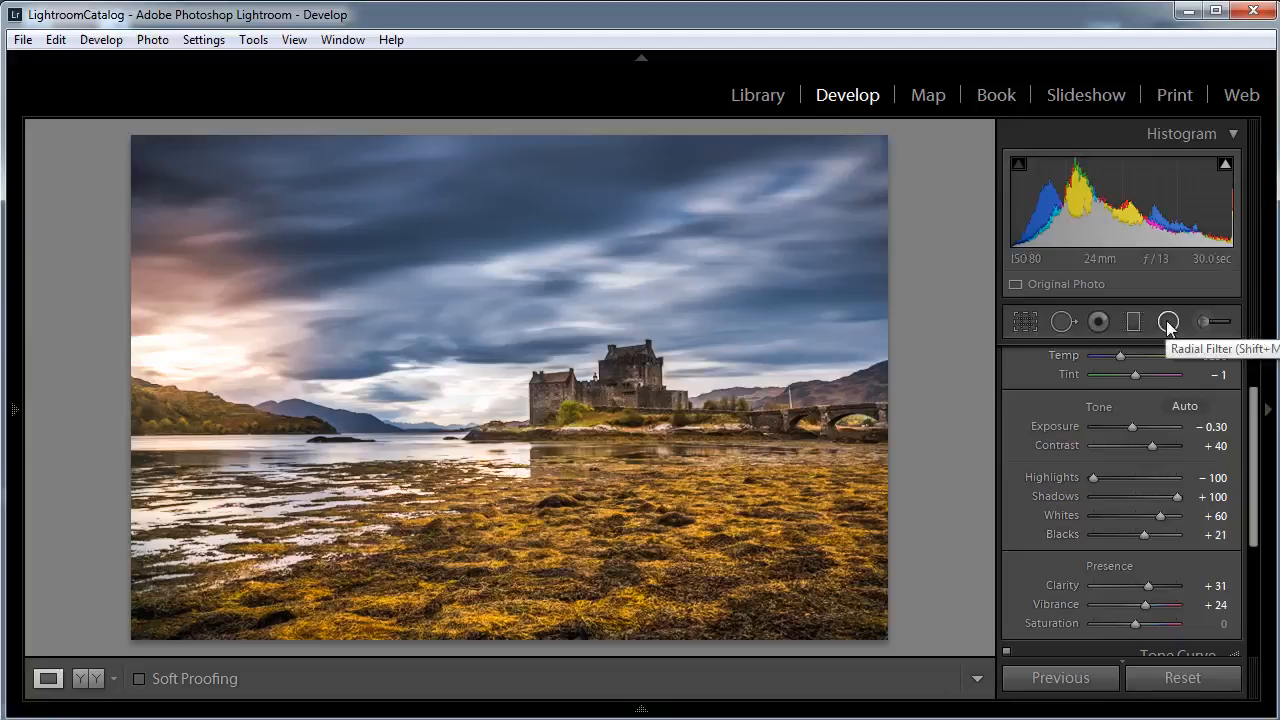
# Start the Radial Filter and reset all its effect settings to zero
pyautogui.click(1168, 322)
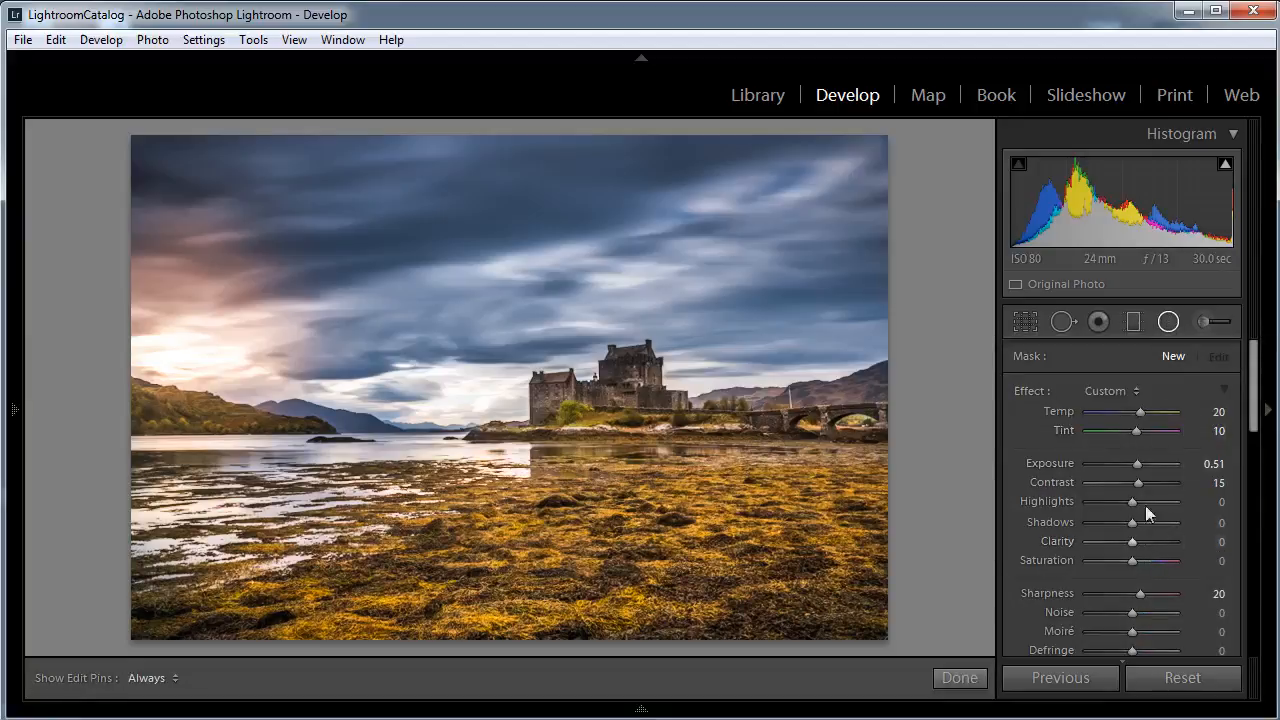
pyautogui.doubleClick(1027, 390)
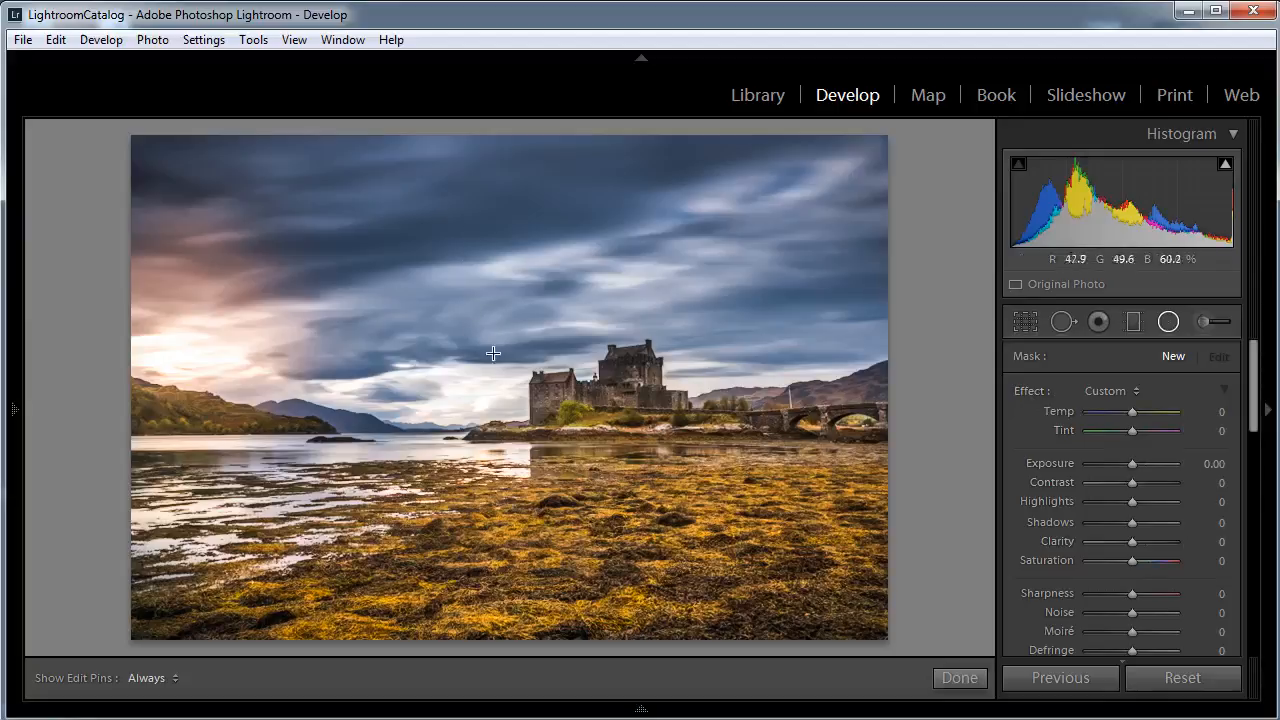
pyautogui.moveTo(420, 255); pyautogui.dragTo(496, 326)
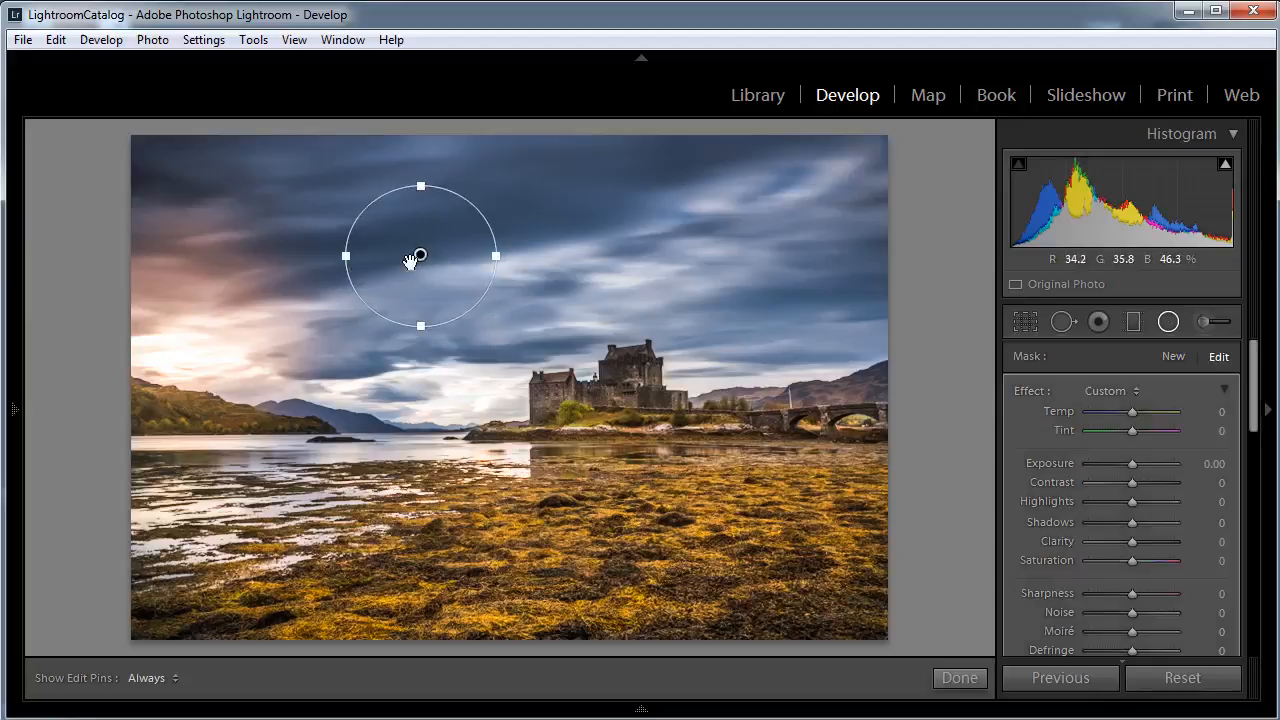
pyautogui.moveTo(1256, 394)
pyautogui.mouseDown()
pyautogui.moveTo(1256, 460)
pyautogui.moveTo(1256, 385)
pyautogui.mouseUp()
pyautogui.rightClick(421, 256)
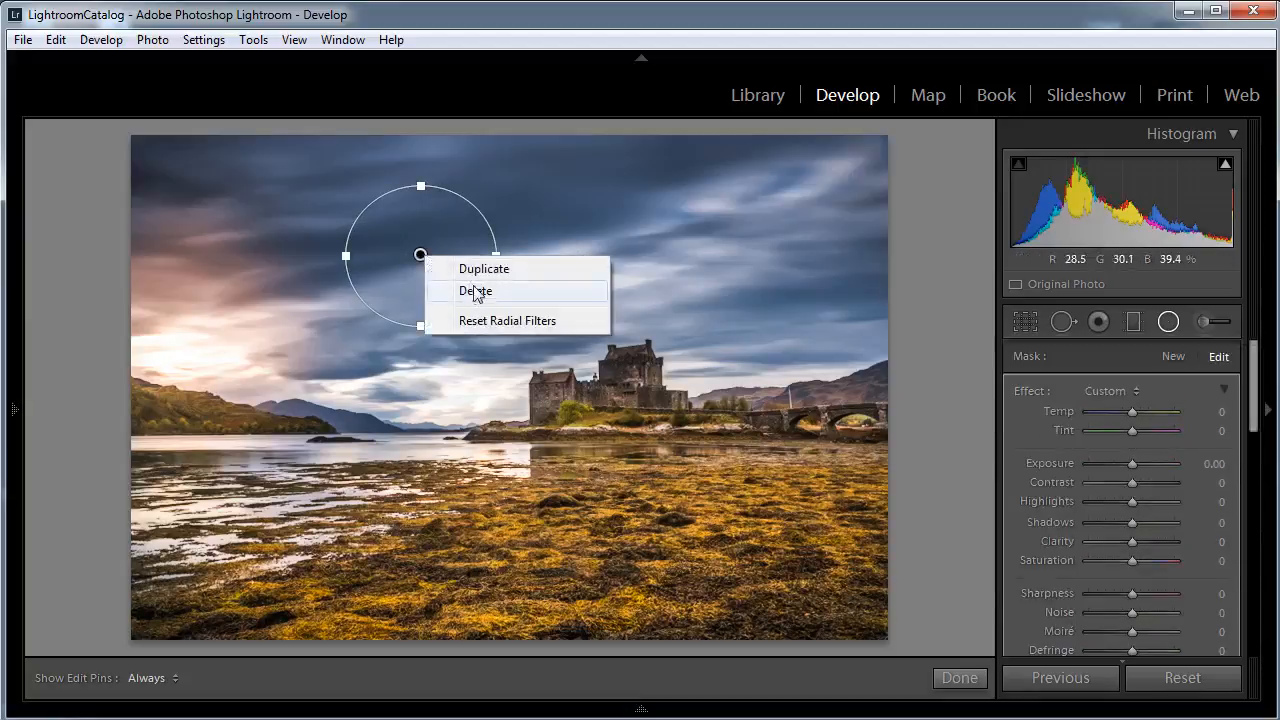
pyautogui.click(440, 290)
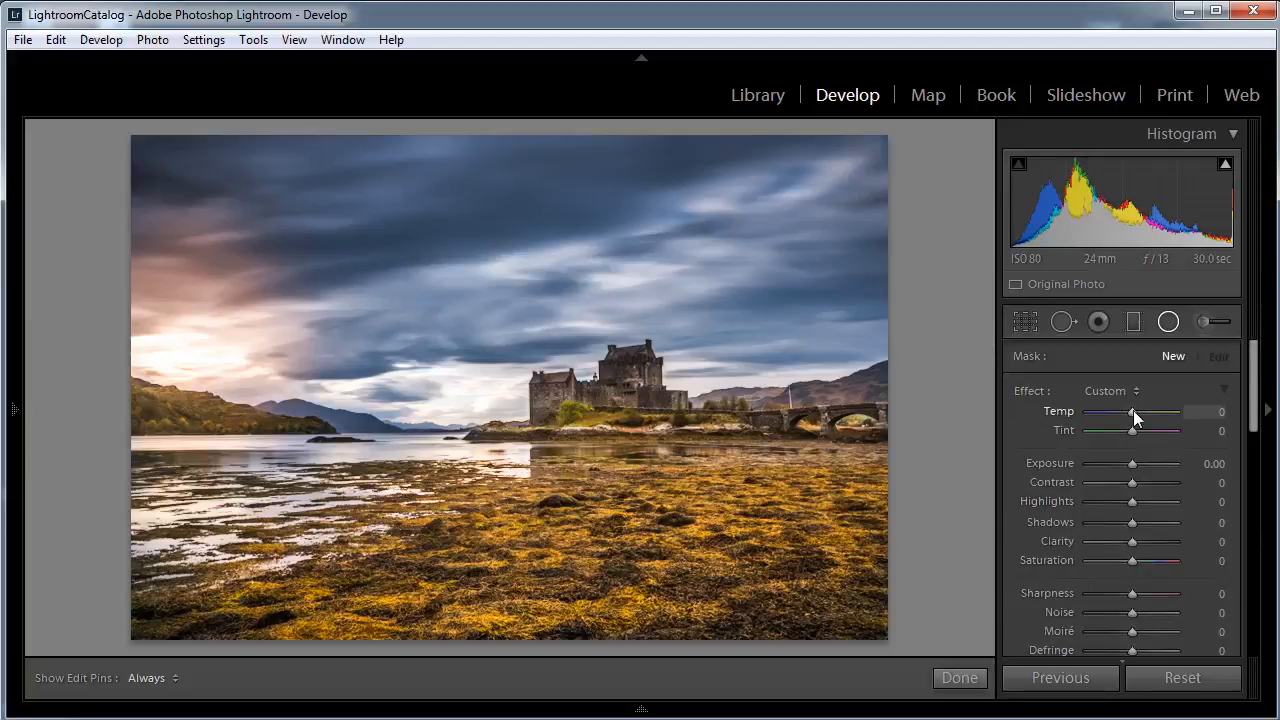
# Set the radial filter to Temp 10, Exposure 0.23, Contrast 10 and Feather 82, with Invert Mask enabled
pyautogui.moveTo(1136, 410); pyautogui.dragTo(1137, 410)
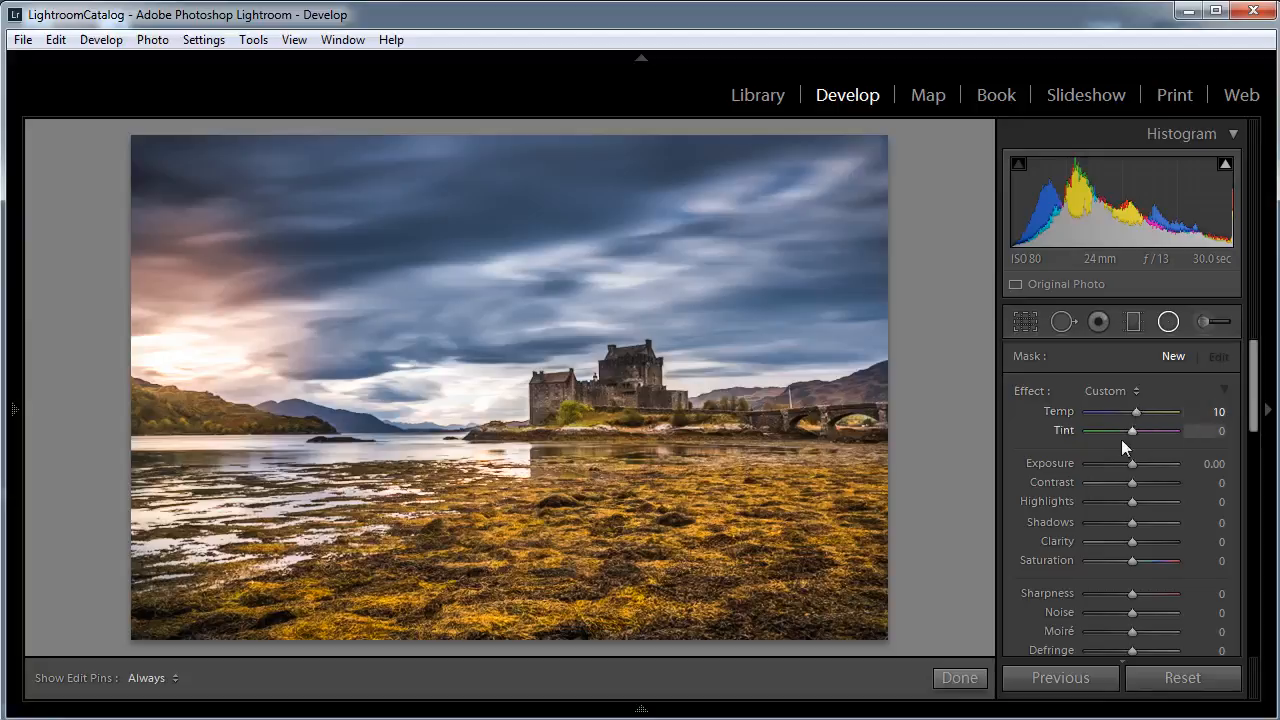
pyautogui.moveTo(1130, 463); pyautogui.dragTo(1132, 463)
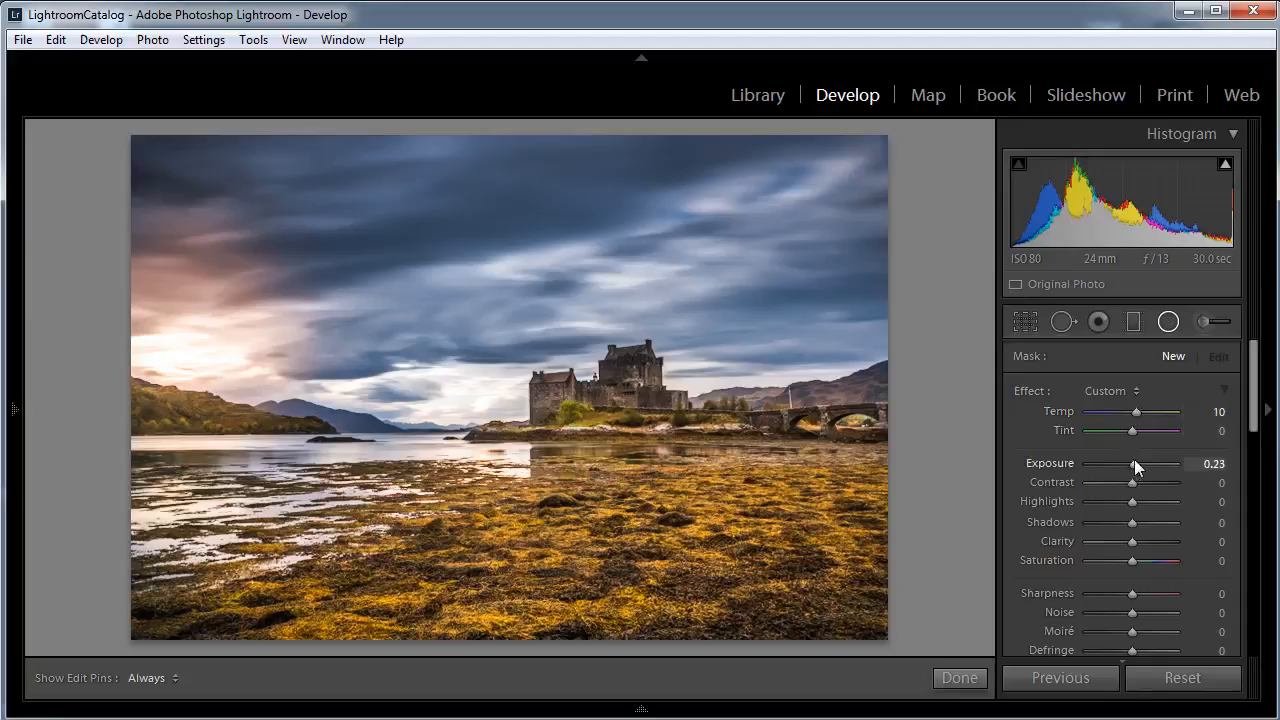
pyautogui.moveTo(1131, 480); pyautogui.dragTo(1135, 480)
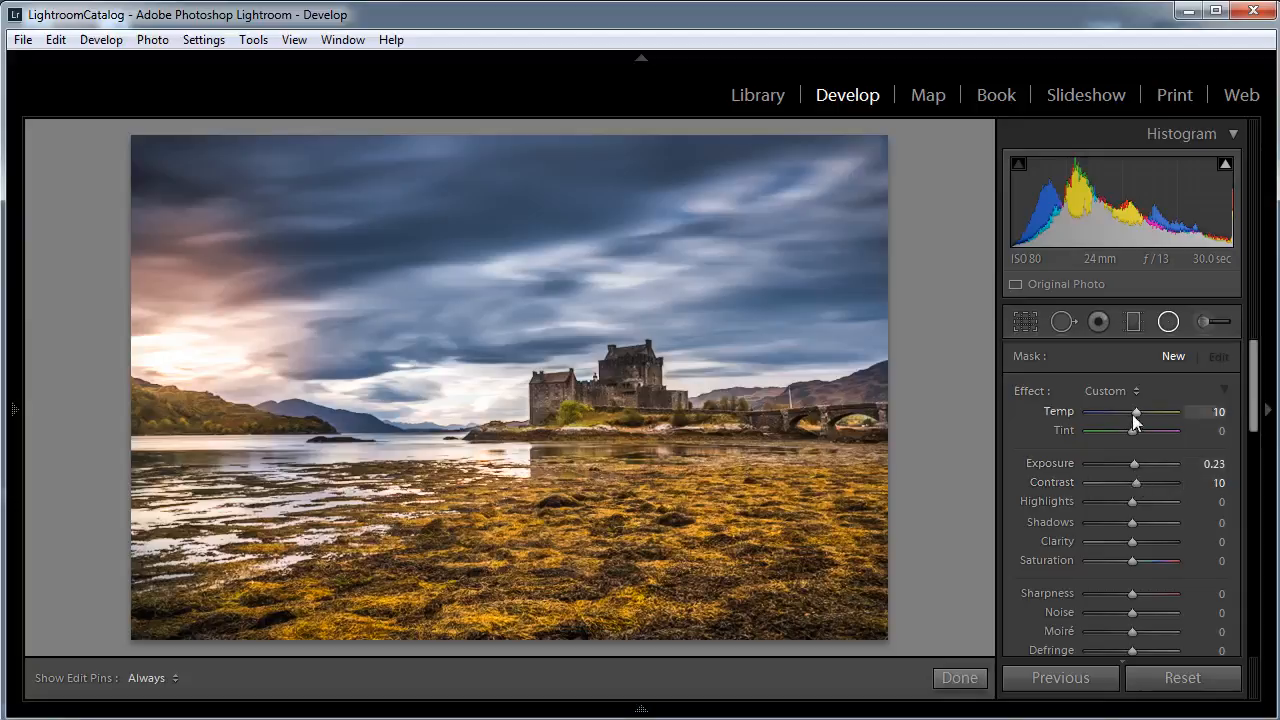
pyautogui.moveTo(1254, 403); pyautogui.dragTo(1260, 436)
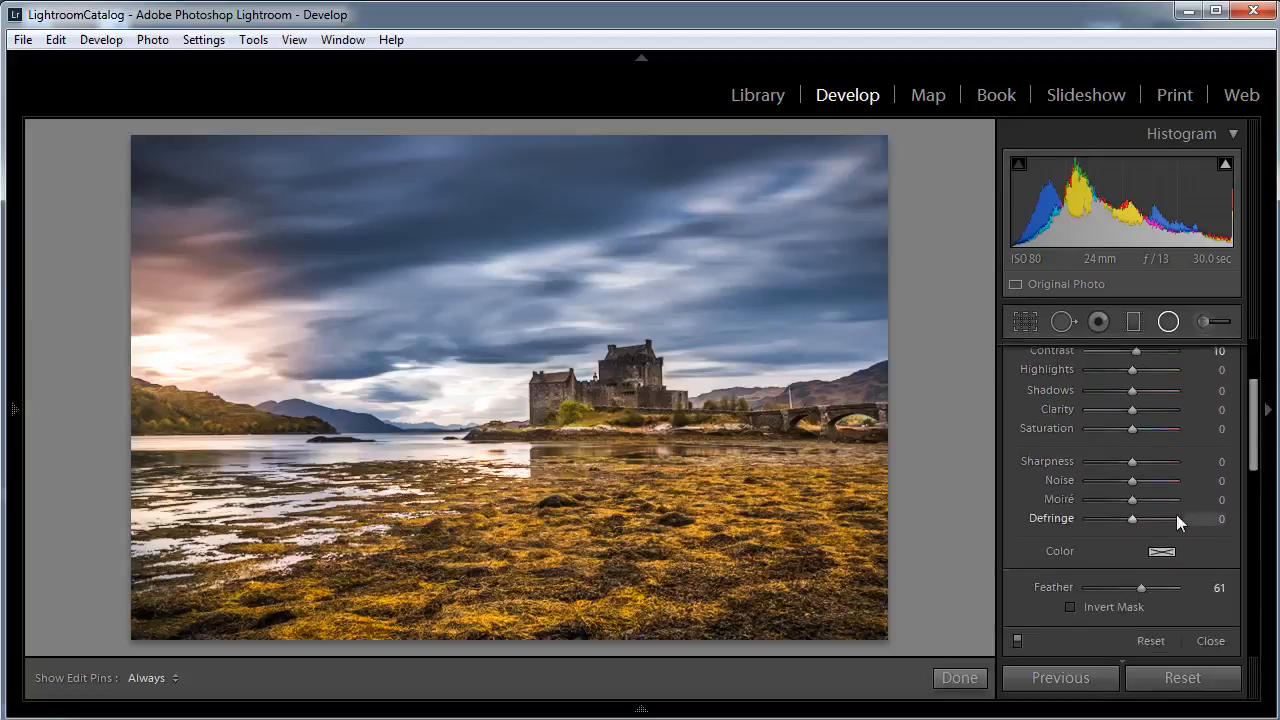
pyautogui.moveTo(1143, 587); pyautogui.dragTo(1162, 588)
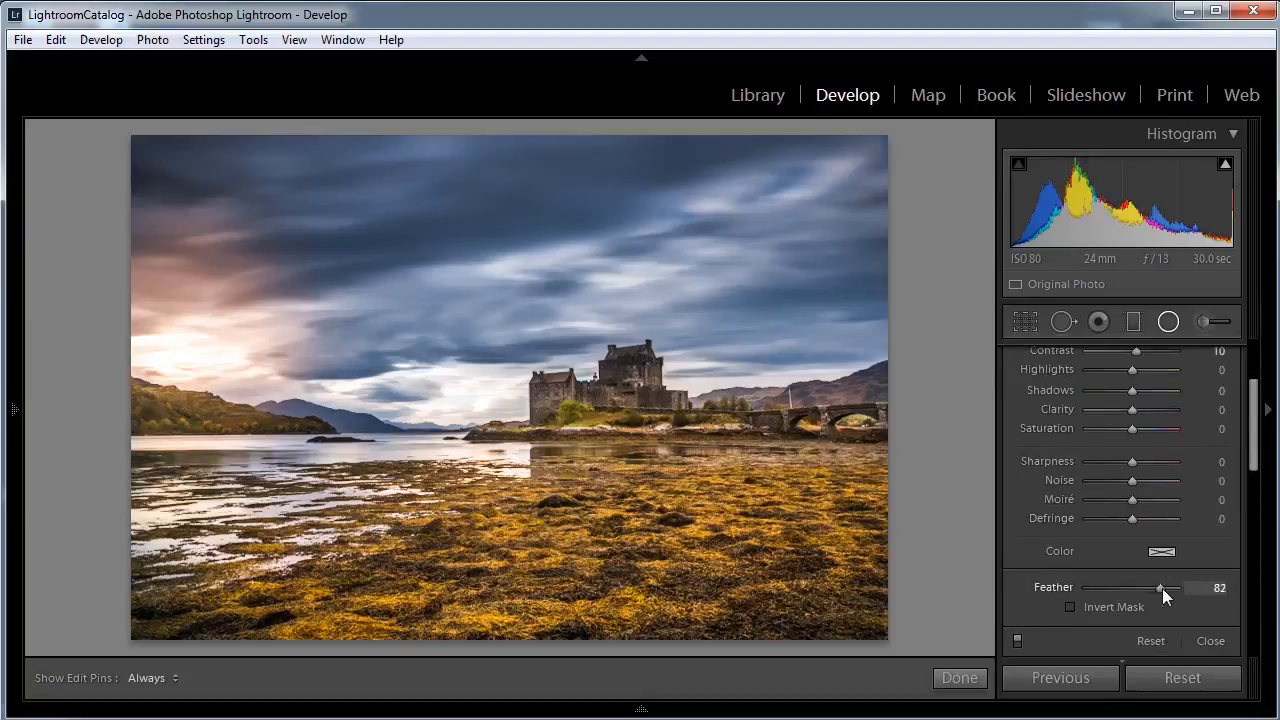
pyautogui.click(1071, 607)
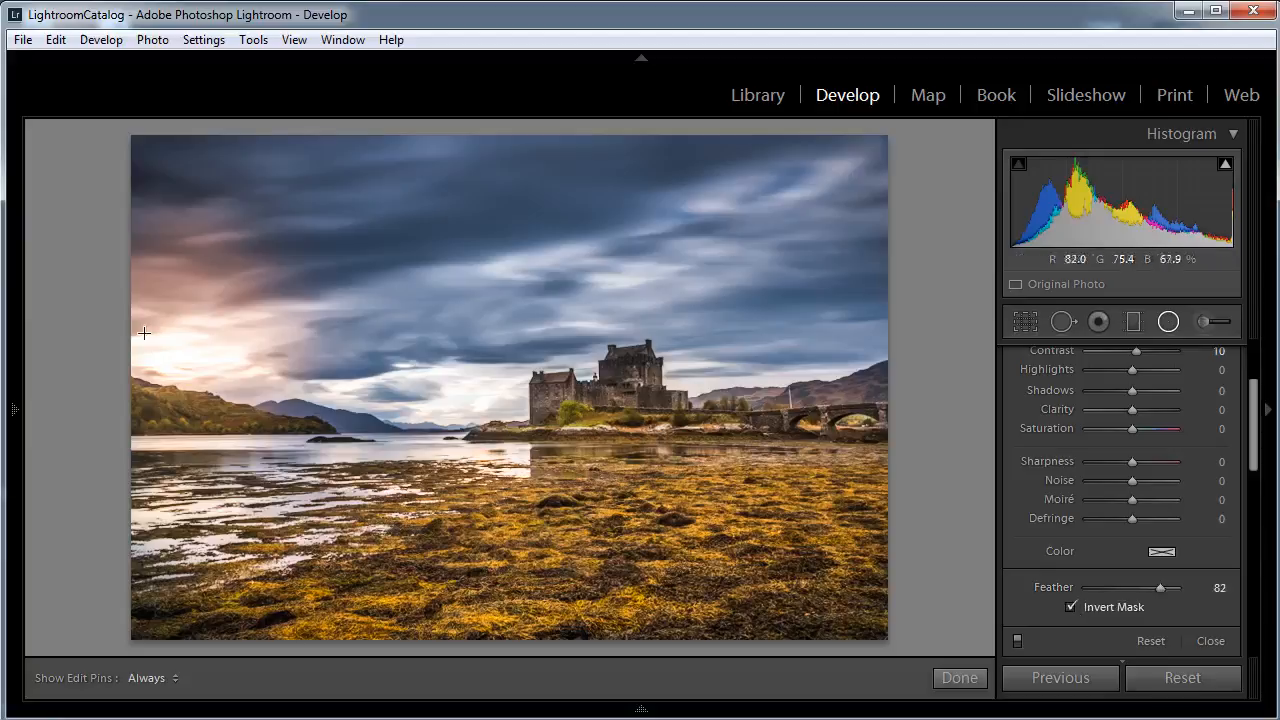
# Place a small elliptical filter over the brightest sky above the left hillside and duplicate it twice
pyautogui.moveTo(122, 322); pyautogui.dragTo(184, 364)
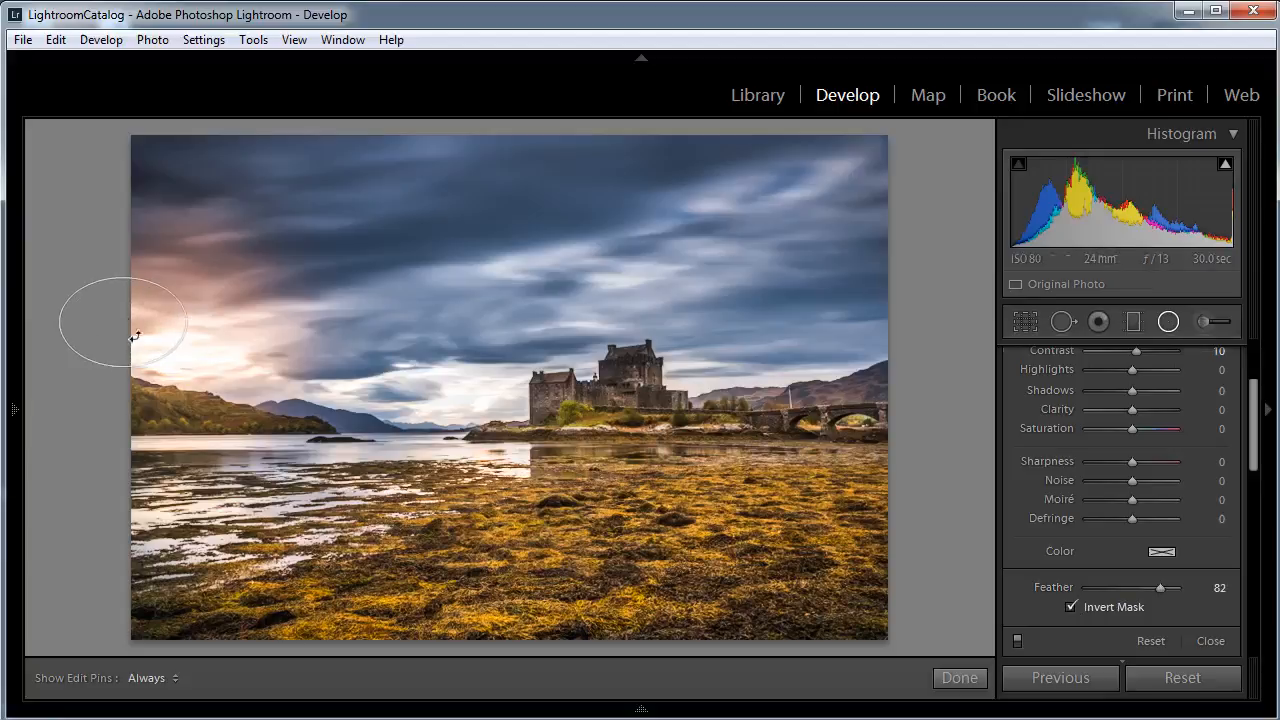
pyautogui.moveTo(122, 322); pyautogui.dragTo(157, 347)
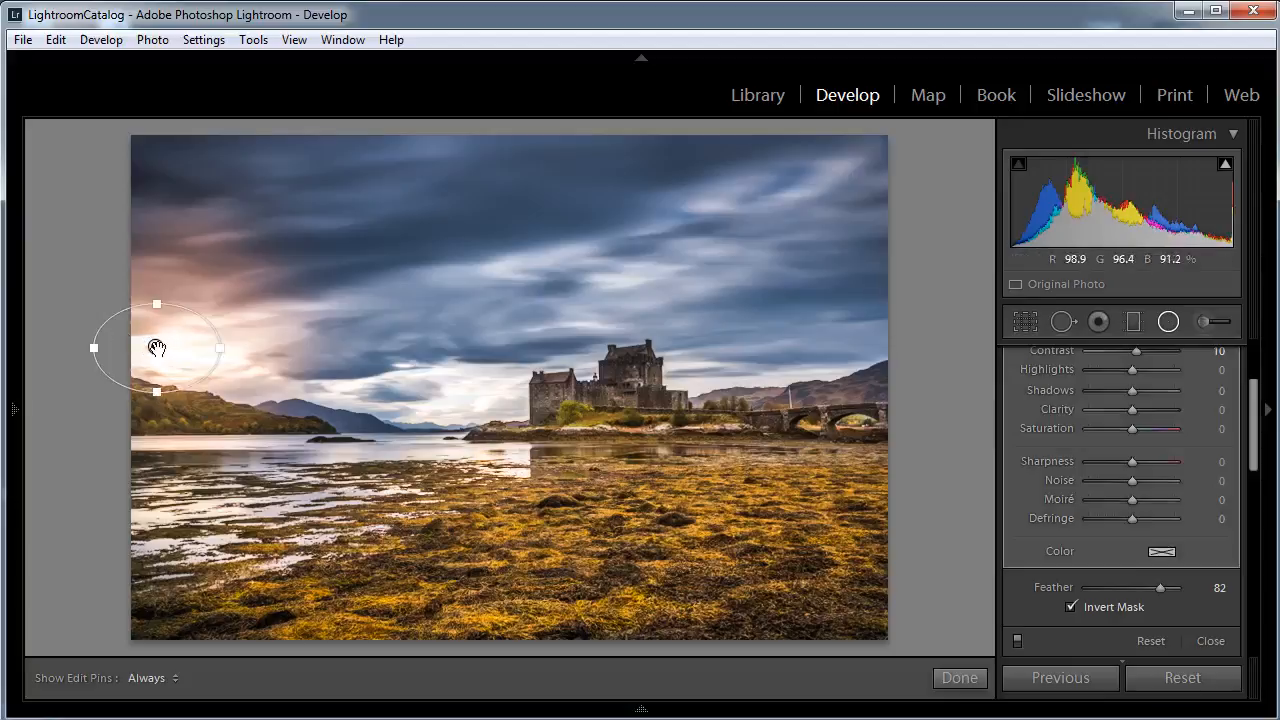
pyautogui.rightClick(155, 346)
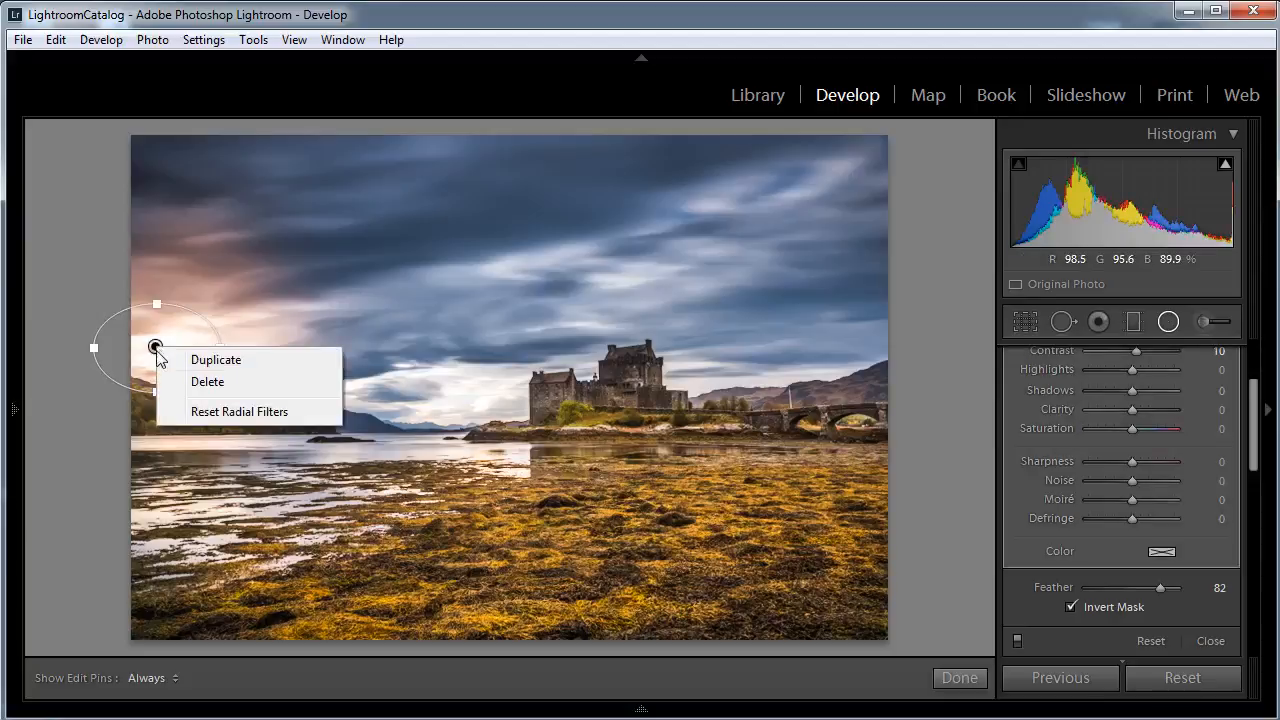
pyautogui.click(210, 359)
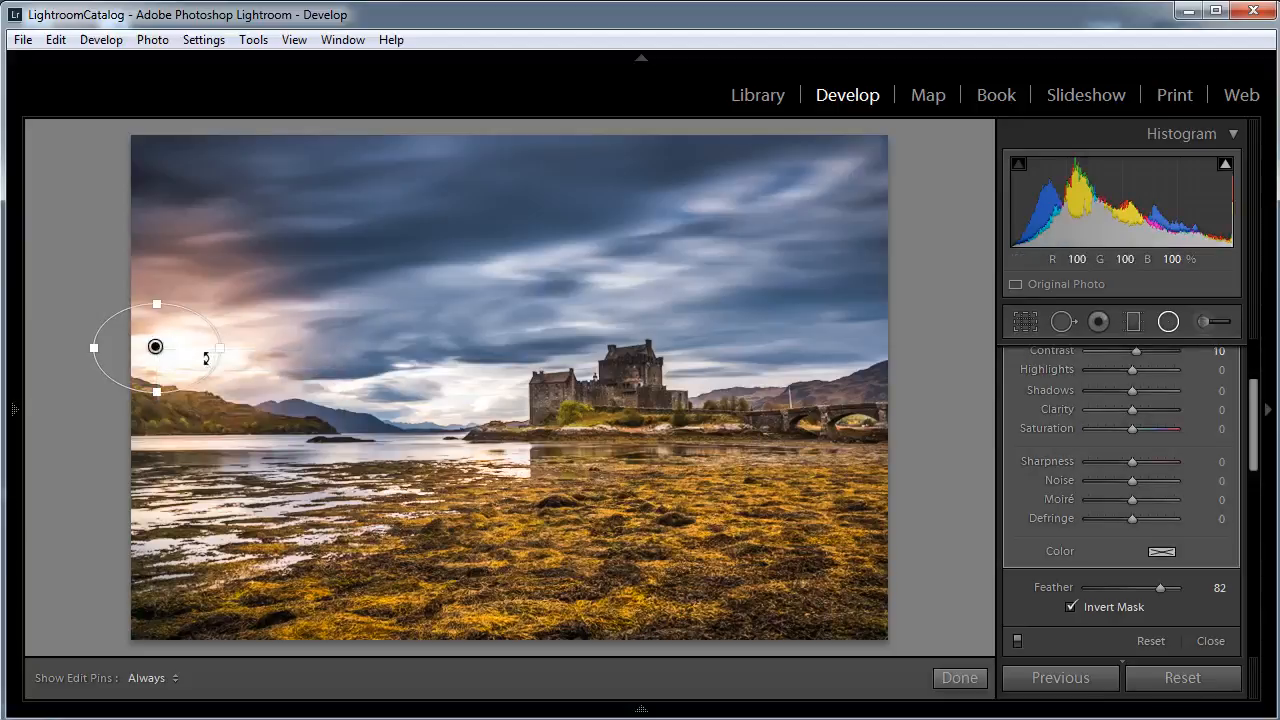
pyautogui.rightClick(155, 346)
pyautogui.click(210, 358)
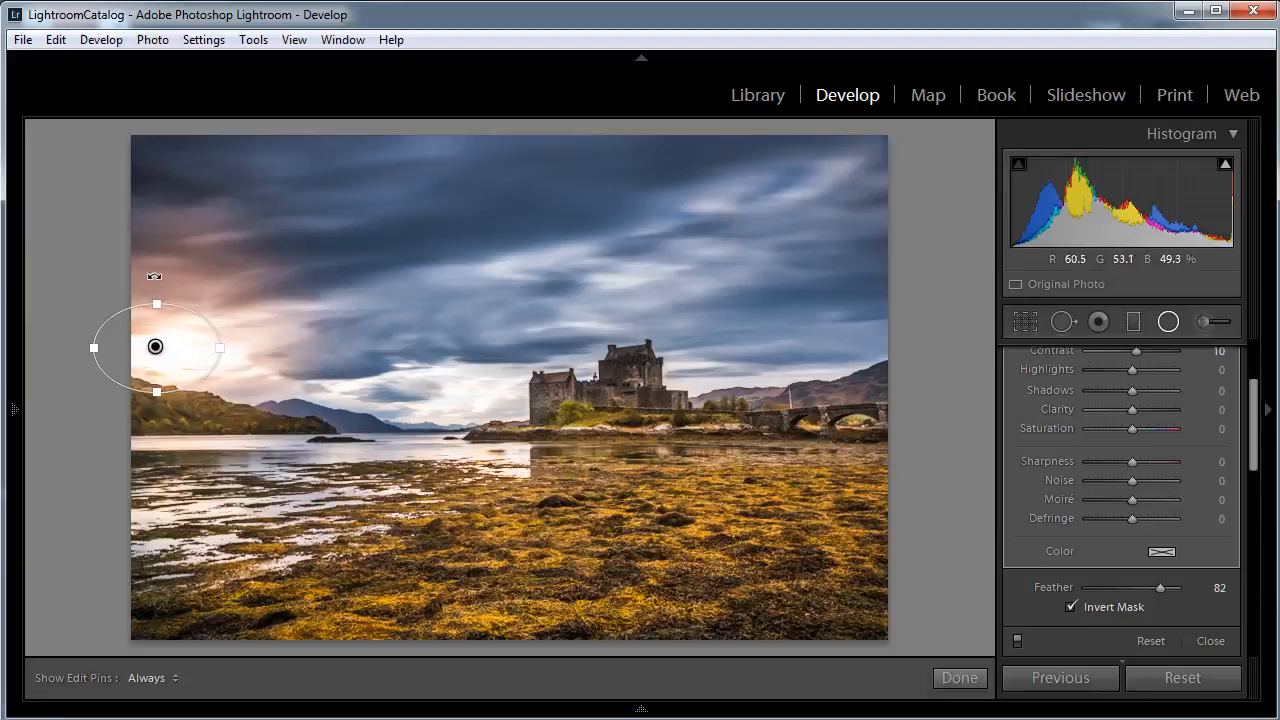
# Add a much larger elliptical filter centered on the same bright sky area and duplicate it twice
pyautogui.moveTo(150, 260); pyautogui.dragTo(356, 426)
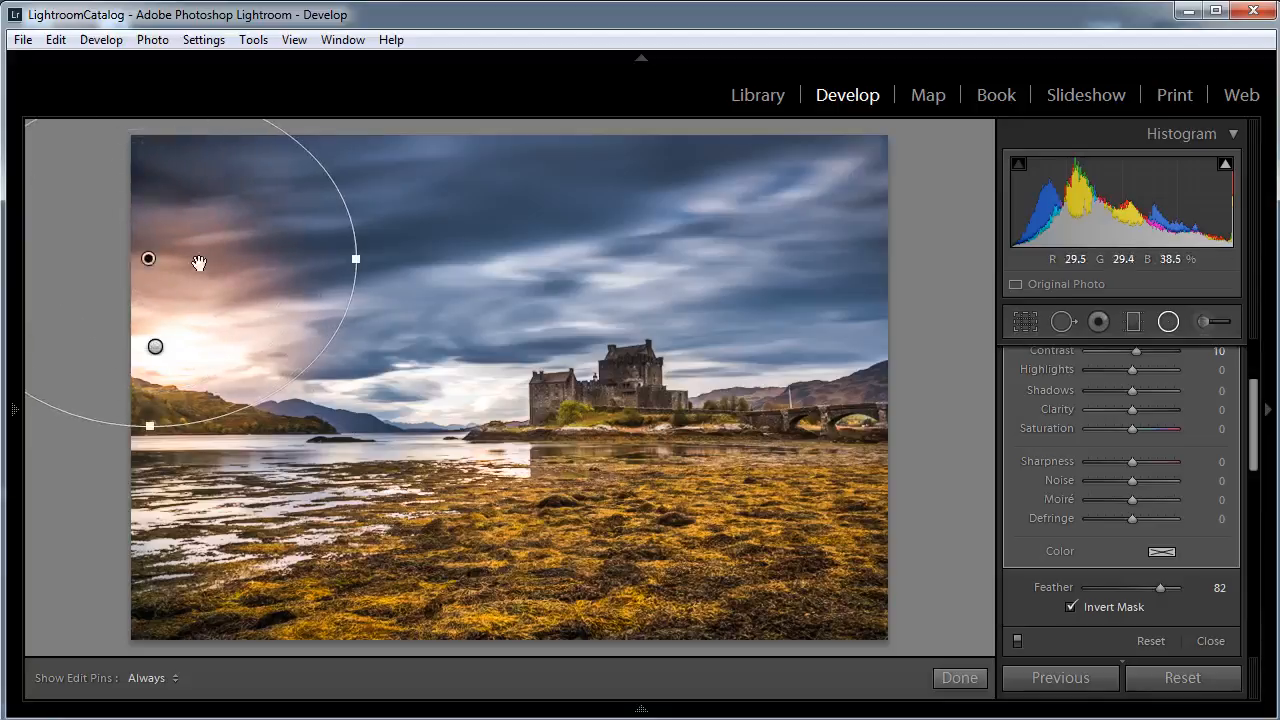
pyautogui.moveTo(148, 258); pyautogui.dragTo(157, 345)
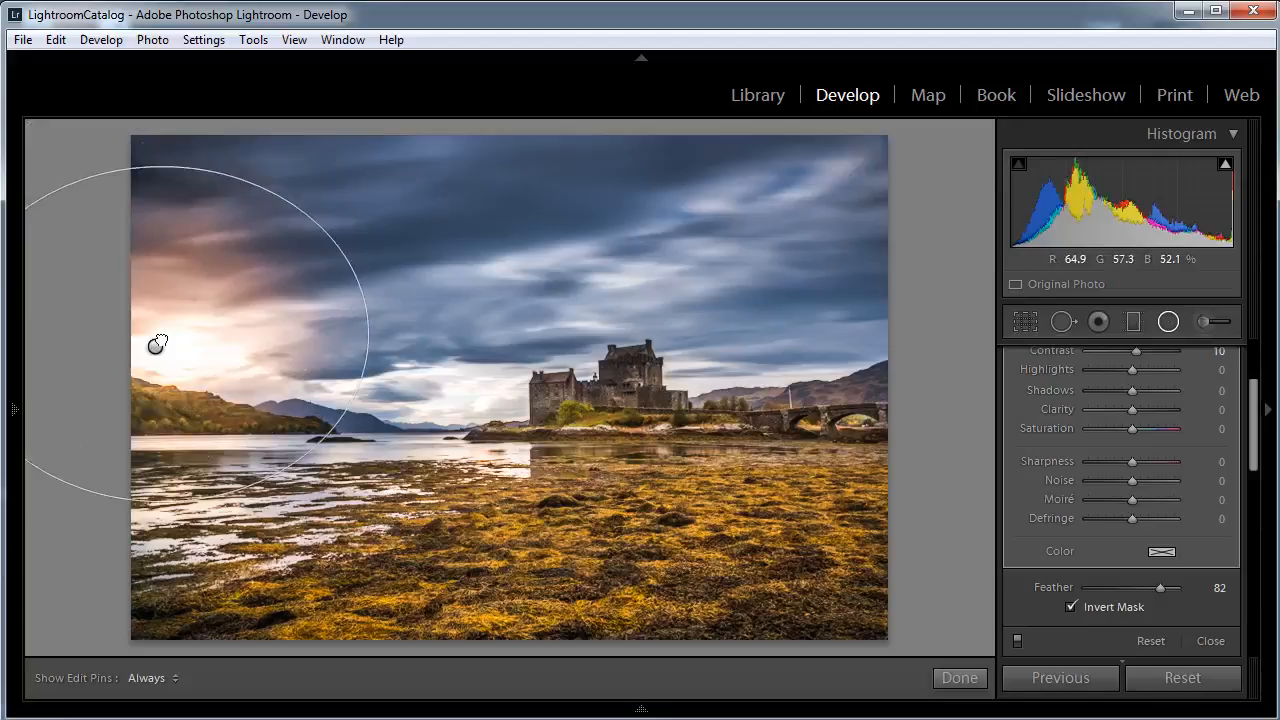
pyautogui.rightClick(162, 335)
pyautogui.click(200, 347)
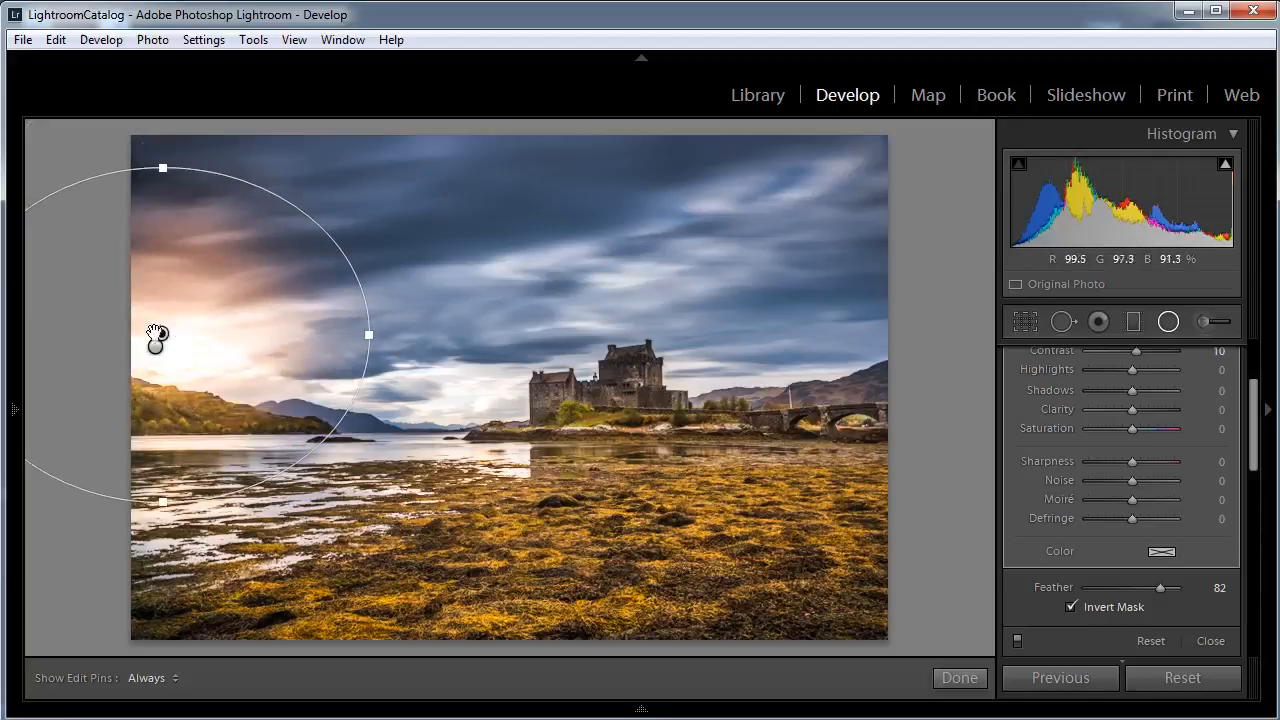
pyautogui.rightClick(157, 333)
pyautogui.click(195, 346)
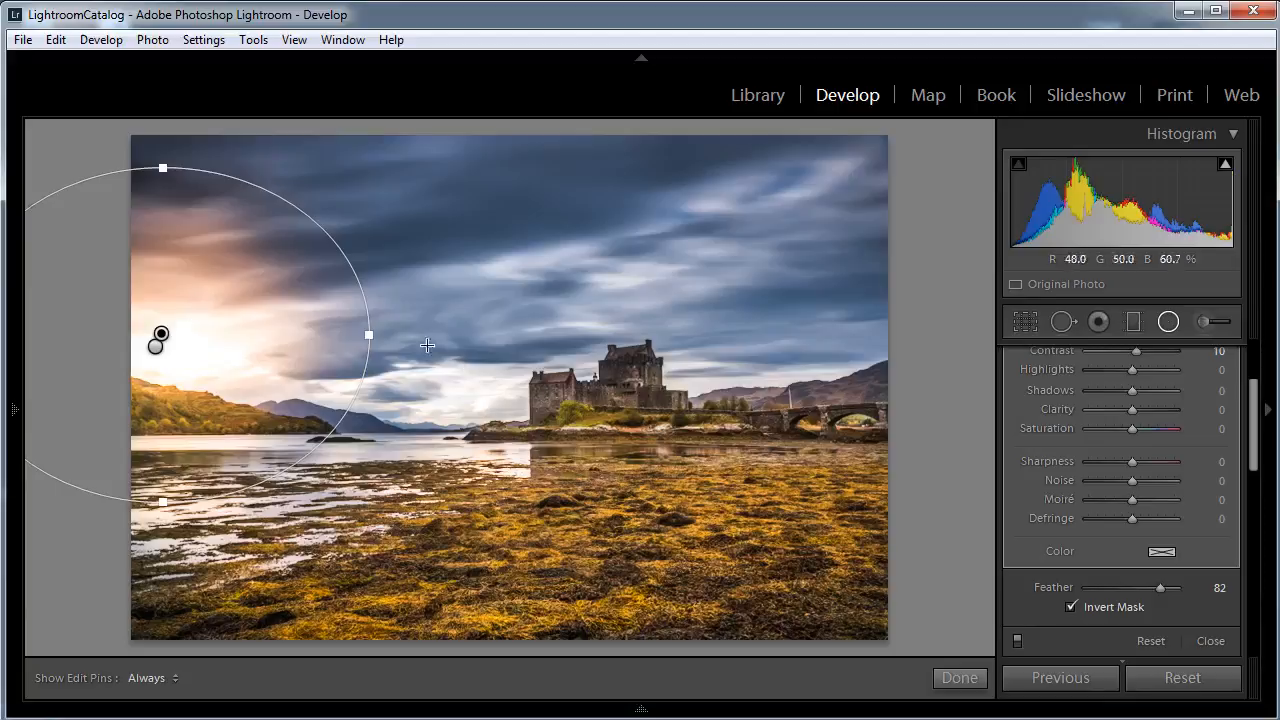
# Add a long, thin elliptical filter centered just left of the castle and tilt it slightly down to the right like a light ray
pyautogui.moveTo(405, 322); pyautogui.dragTo(925, 337)
pyautogui.moveTo(405, 321); pyautogui.dragTo(500, 388)
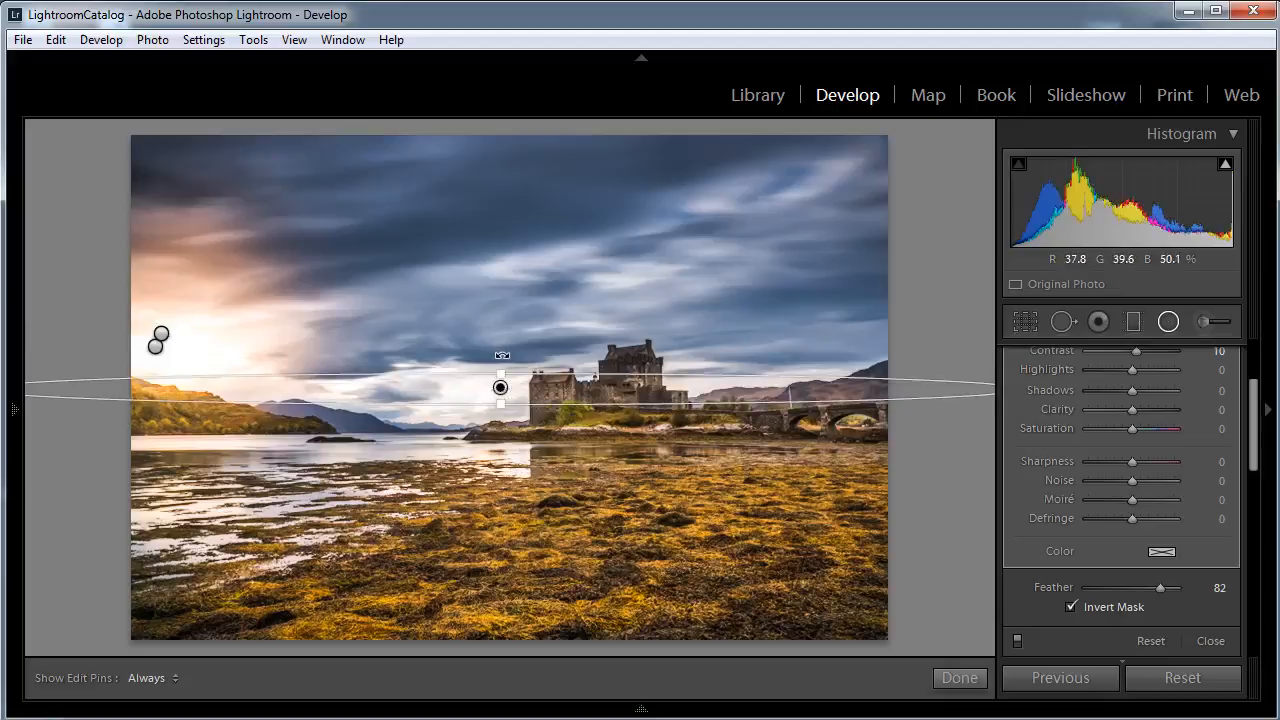
pyautogui.moveTo(502, 356); pyautogui.dragTo(508, 350)
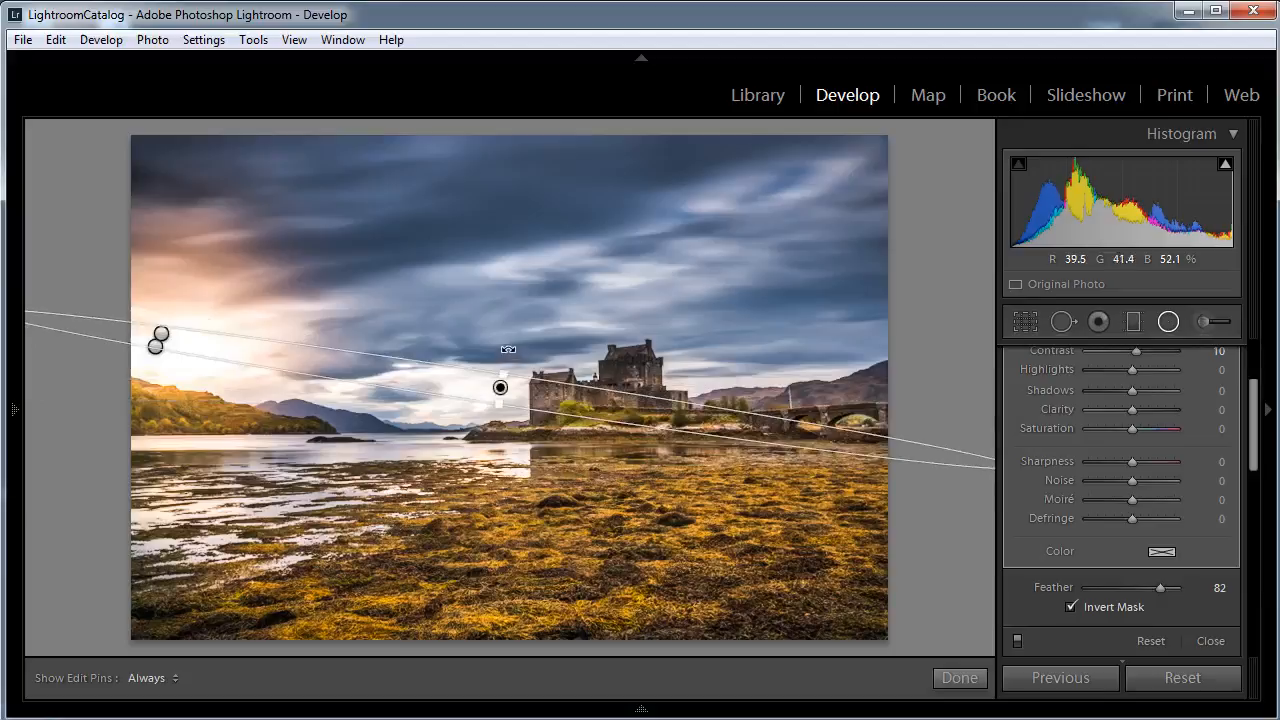
# Duplicate the thin tilted filter beside the castle several times to strengthen the light ray
pyautogui.rightClick(502, 390)
pyautogui.click(536, 404)
pyautogui.rightClick(504, 388)
pyautogui.click(538, 402)
pyautogui.rightClick(502, 390)
pyautogui.click(540, 418)
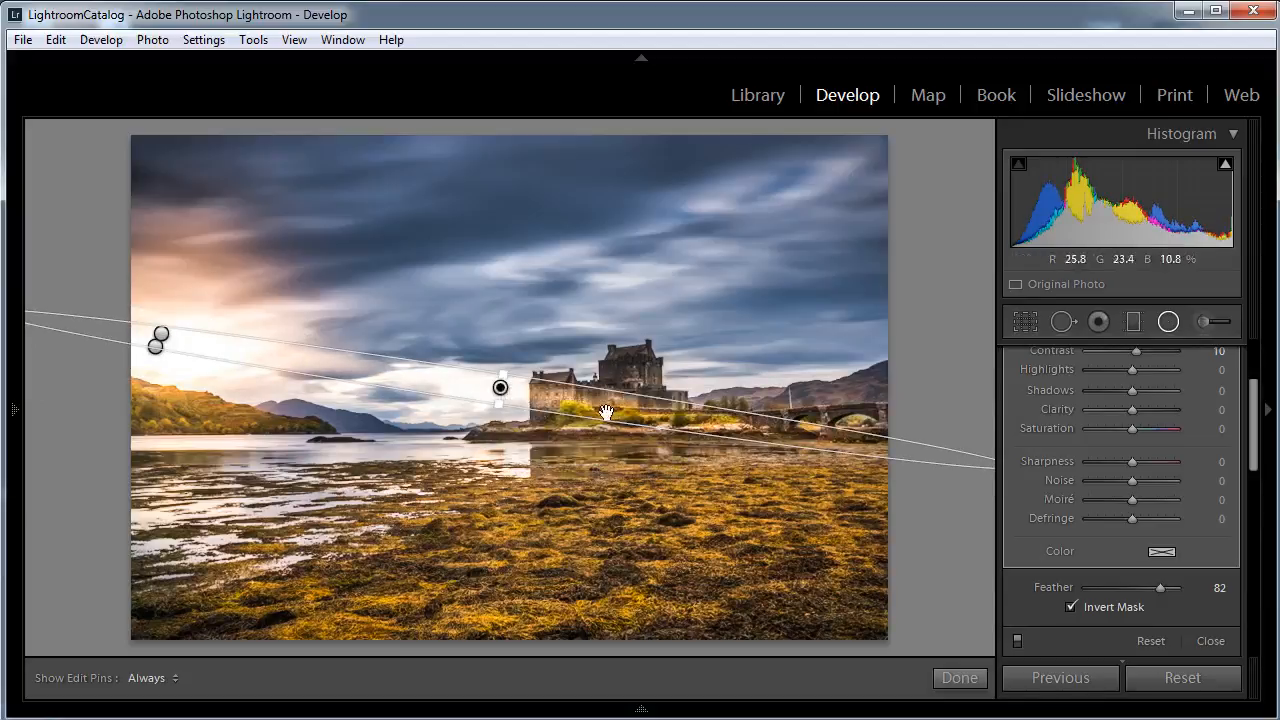
# Move one copy of the thin filter down to the edge of the seaweed and tilt it more steeply toward the bright sky
pyautogui.moveTo(500, 388); pyautogui.dragTo(488, 478)
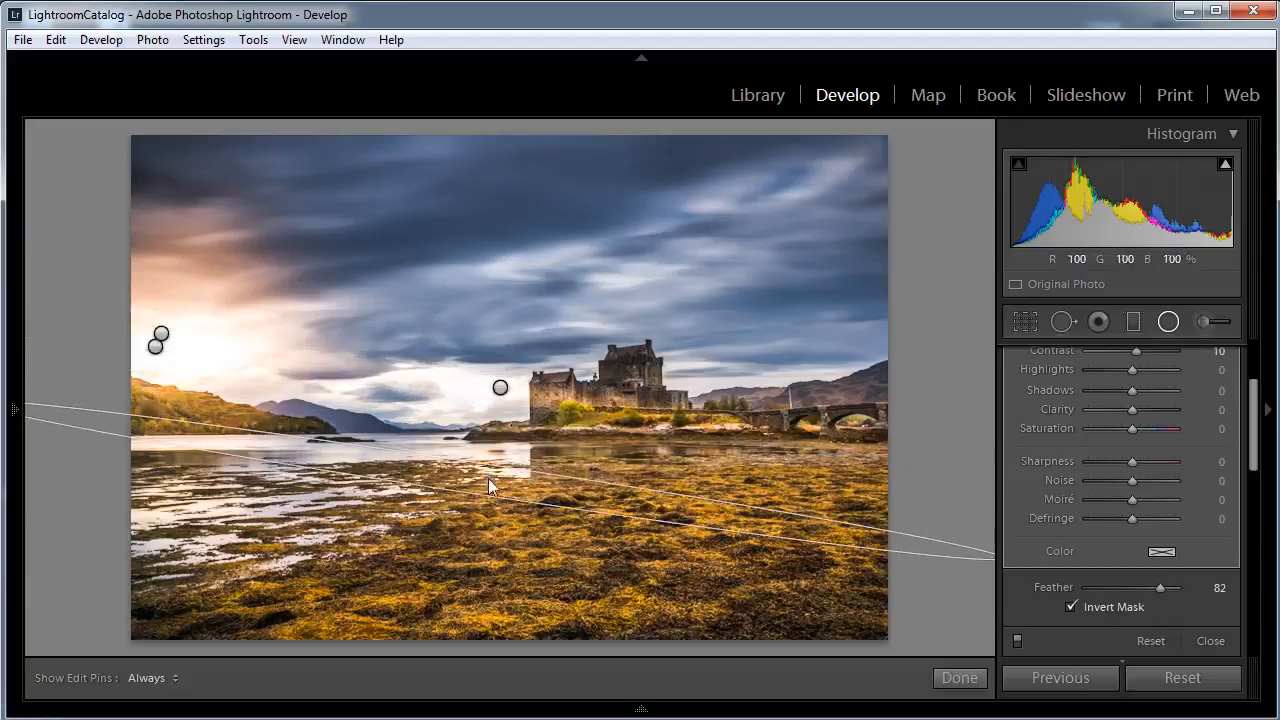
pyautogui.click(501, 388)
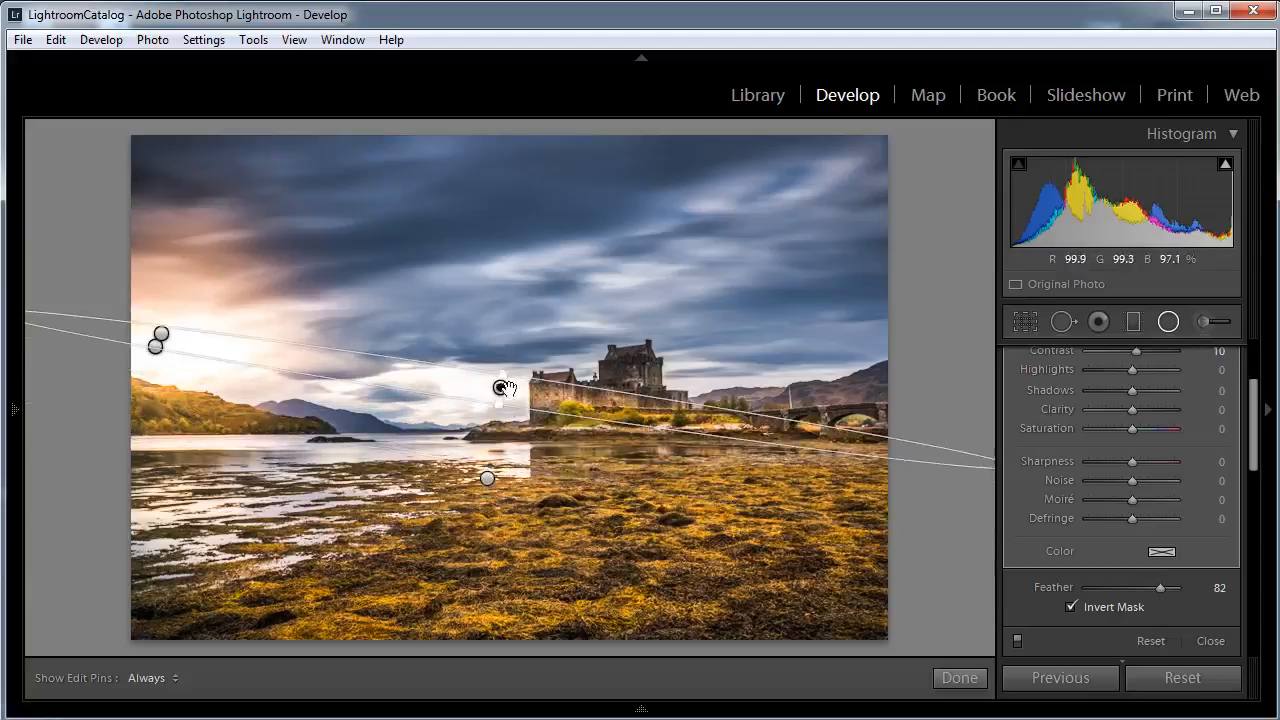
pyautogui.click(488, 479)
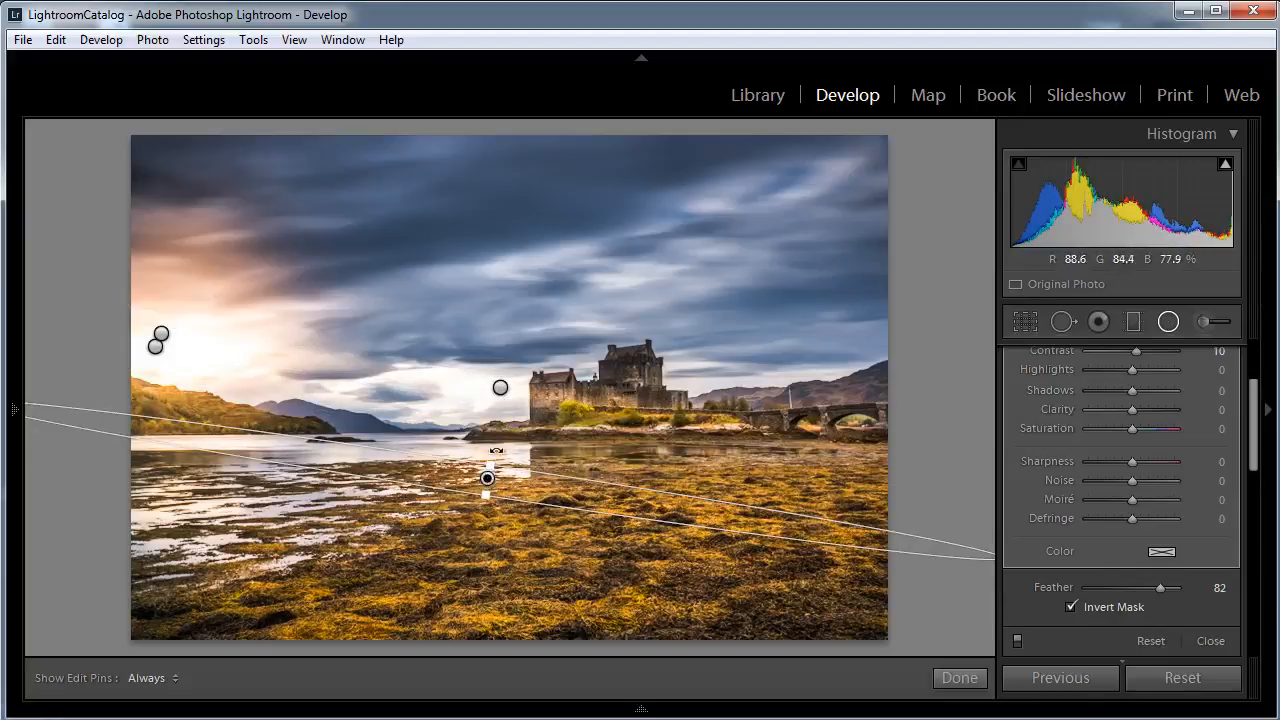
pyautogui.moveTo(496, 451); pyautogui.dragTo(500, 460)
# Duplicate the tilted light ray at the edge of the seaweed three times
pyautogui.rightClick(489, 478)
pyautogui.click(531, 494)
pyautogui.rightClick(487, 480)
pyautogui.click(578, 492)
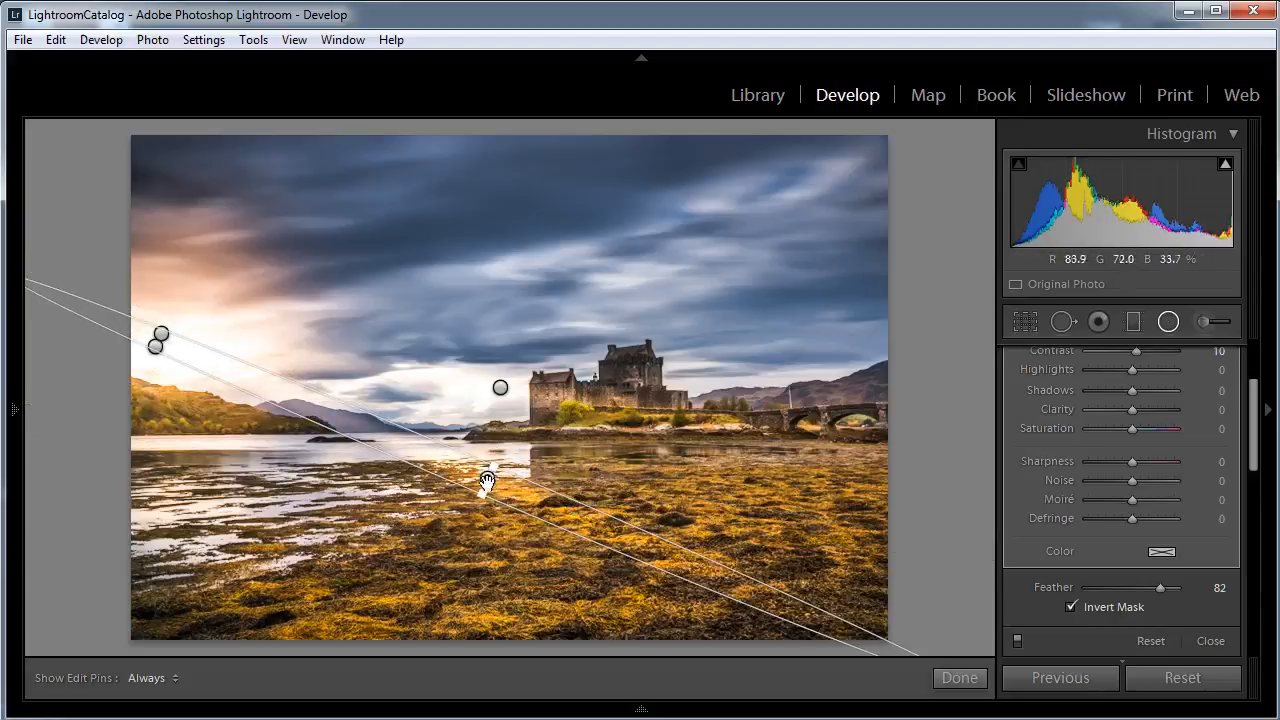
pyautogui.rightClick(488, 479)
pyautogui.click(600, 514)
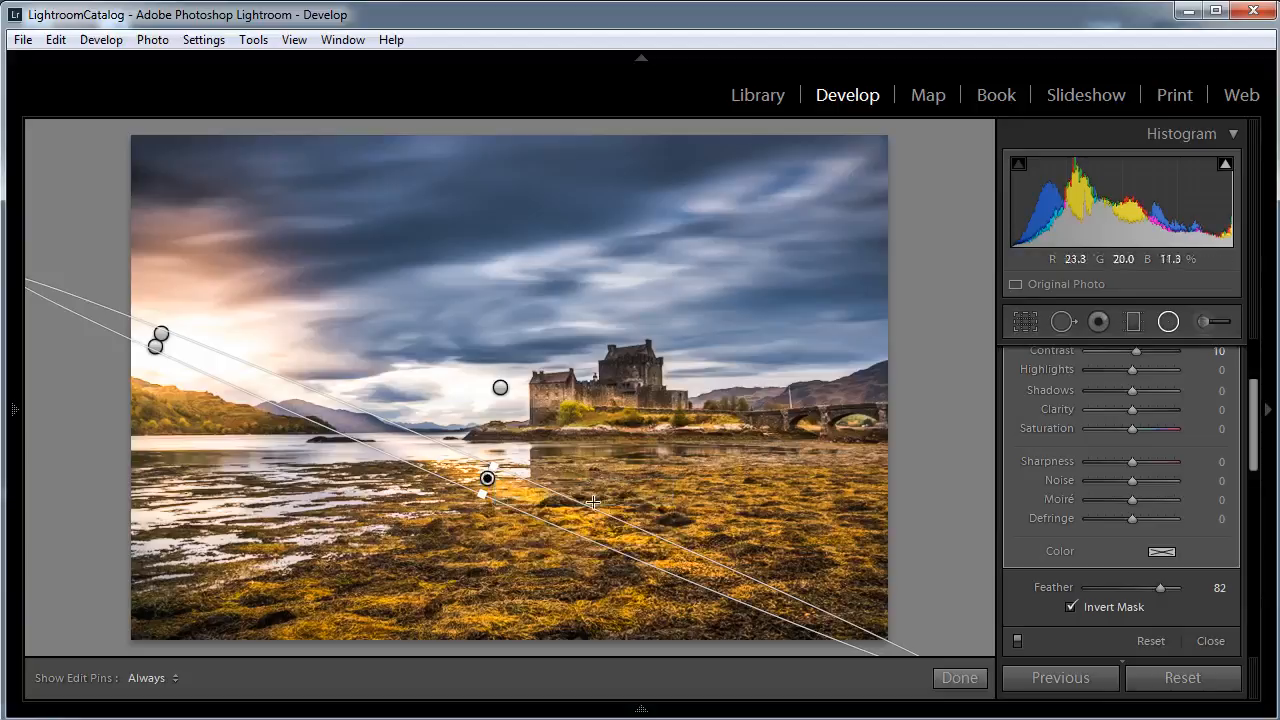
# Move a copy of the ray into the lower-left foreground, tilt it steeply toward the bright sky, and duplicate it twice
pyautogui.moveTo(488, 479)
pyautogui.mouseDown()
pyautogui.moveTo(446, 551)
pyautogui.moveTo(411, 580)
pyautogui.moveTo(432, 560)
pyautogui.mouseUp()
pyautogui.rightClick(406, 579)
pyautogui.click(458, 590)
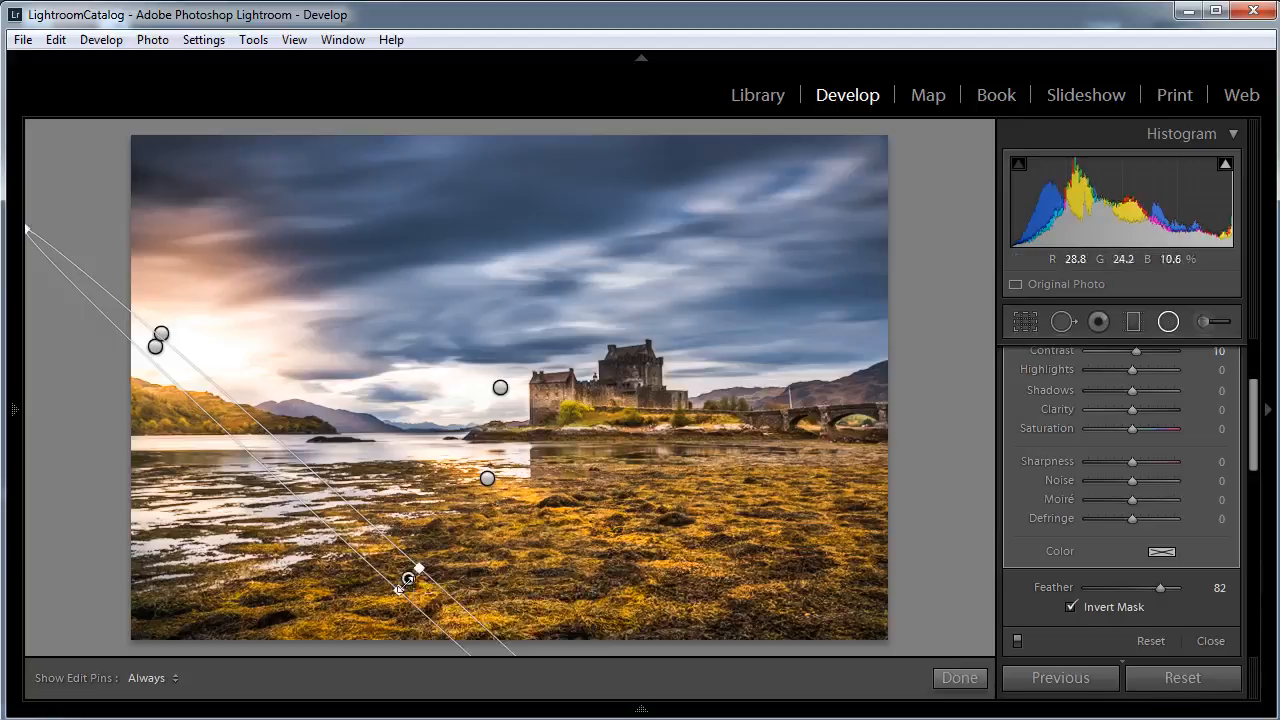
pyautogui.rightClick(408, 579)
pyautogui.click(448, 577)
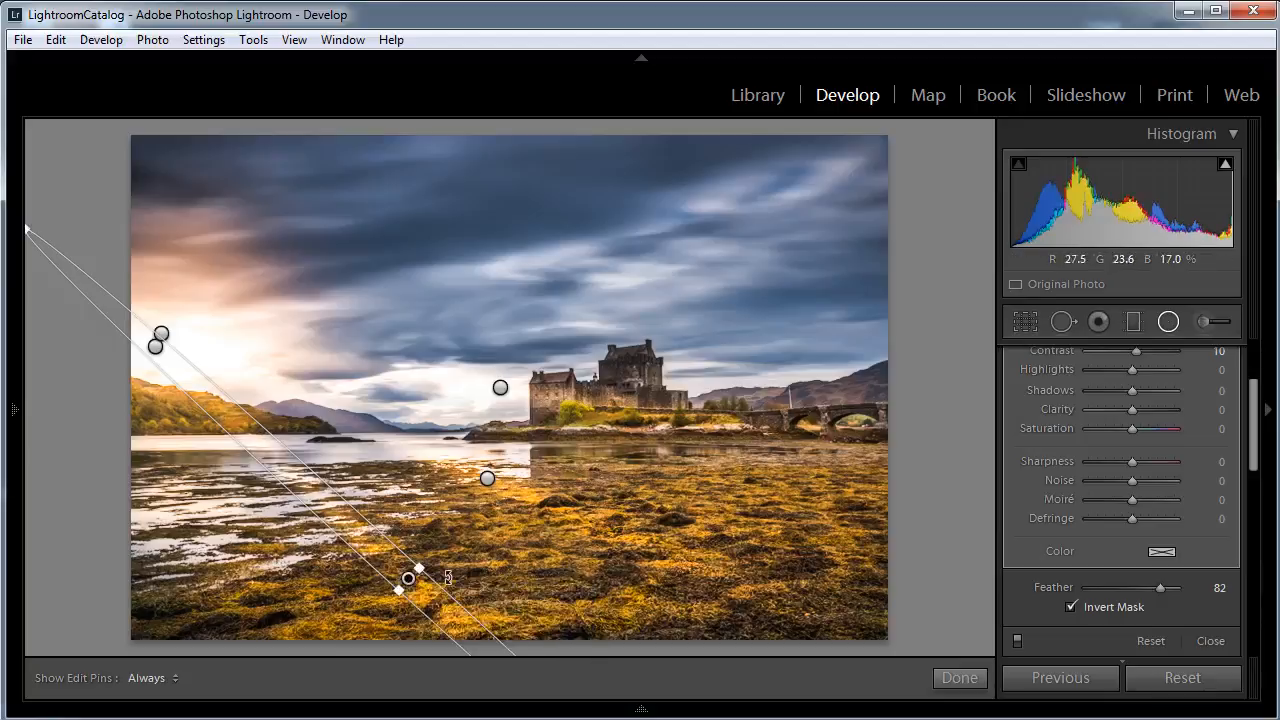
# Duplicate each of the three light-ray filters once more: at the seaweed edge, beside the castle and in the lower foreground
pyautogui.click(487, 478)
pyautogui.rightClick(486, 479)
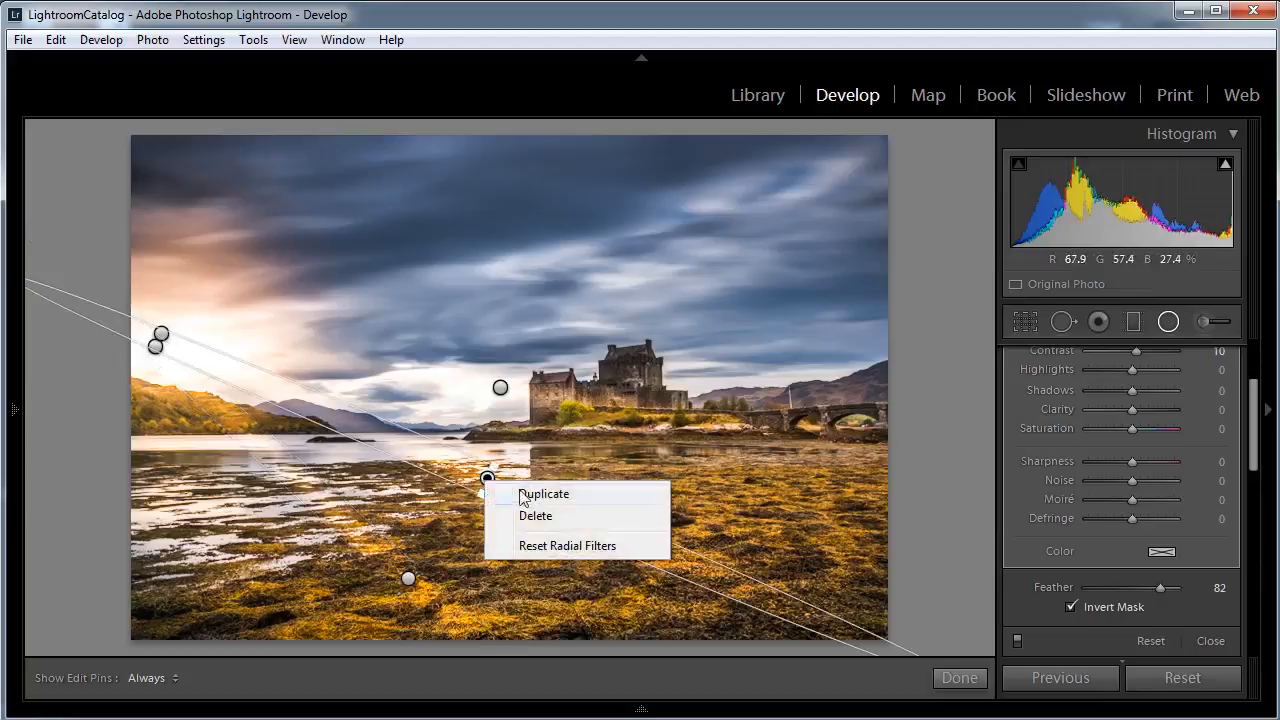
pyautogui.click(539, 494)
pyautogui.click(500, 389)
pyautogui.rightClick(500, 387)
pyautogui.click(545, 404)
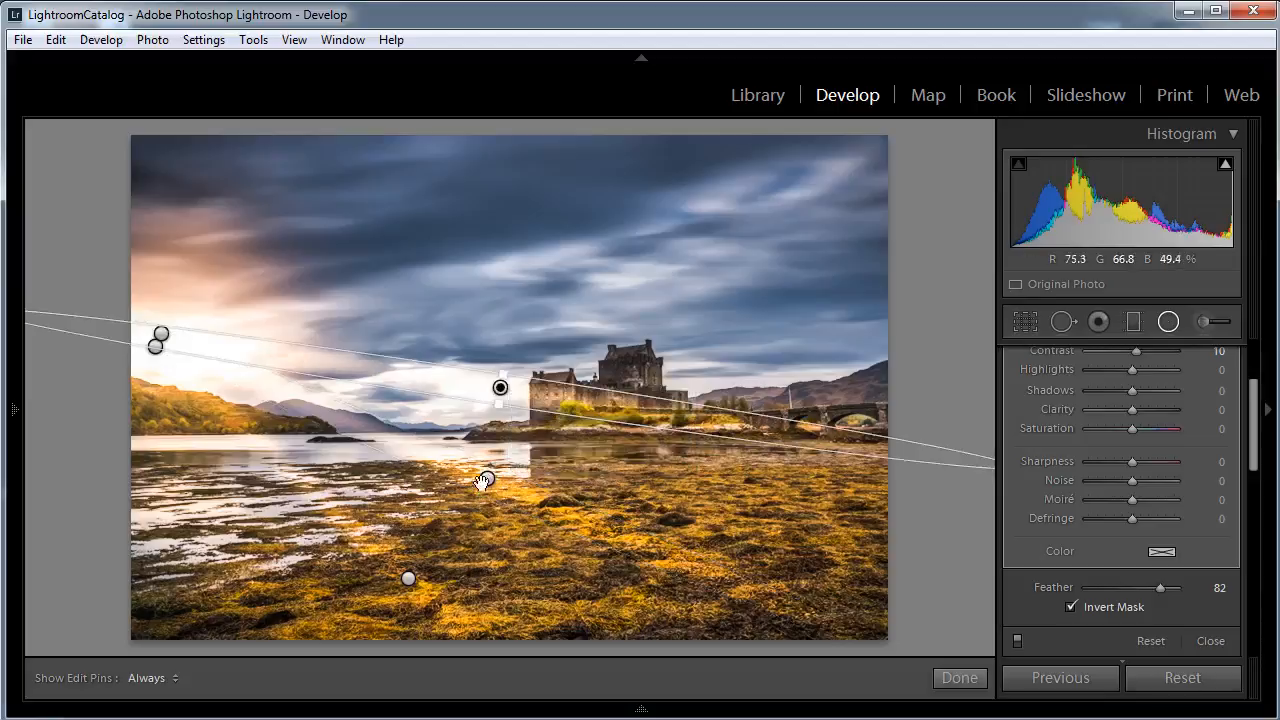
pyautogui.click(405, 579)
pyautogui.rightClick(410, 582)
pyautogui.click(462, 596)
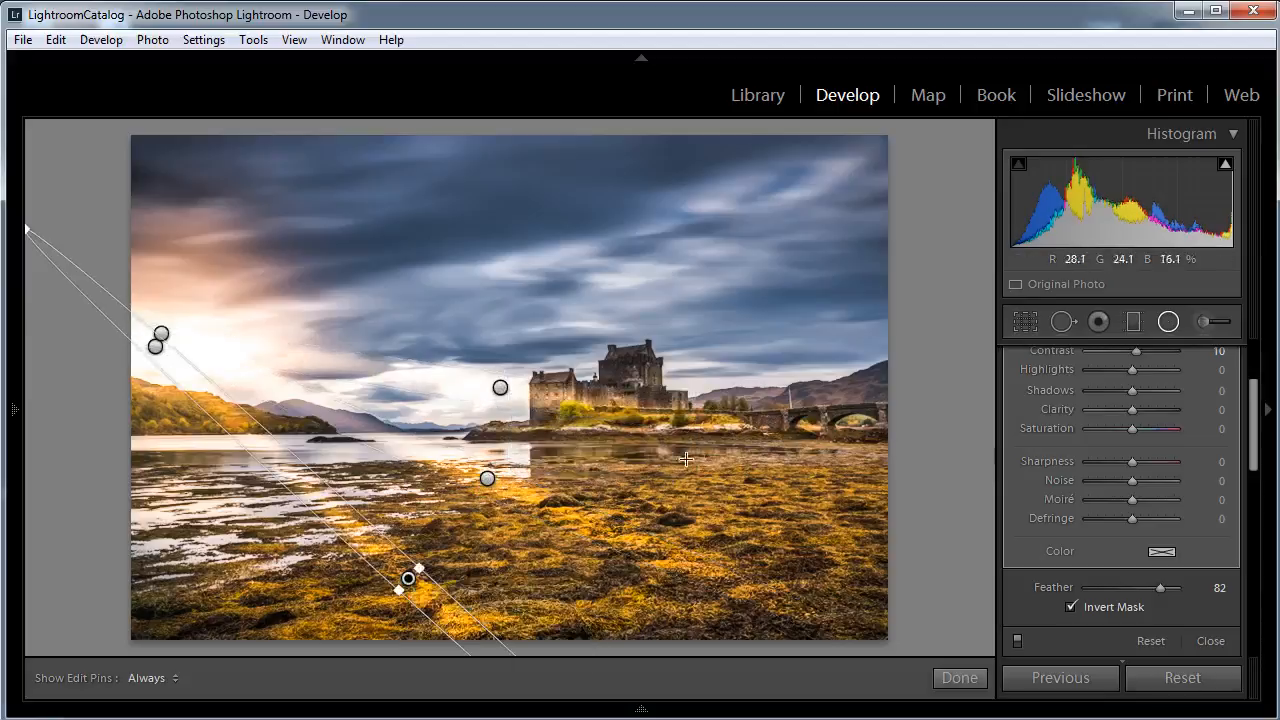
# Add an elliptical filter over the castle and duplicate it once
pyautogui.moveTo(587, 356); pyautogui.dragTo(606, 384)
pyautogui.rightClick(607, 389)
pyautogui.click(652, 403)
# Add a wide elliptical filter centered on the bridge at the right edge and duplicate it once
pyautogui.moveTo(783, 412); pyautogui.dragTo(964, 452)
pyautogui.moveTo(797, 415); pyautogui.dragTo(851, 431)
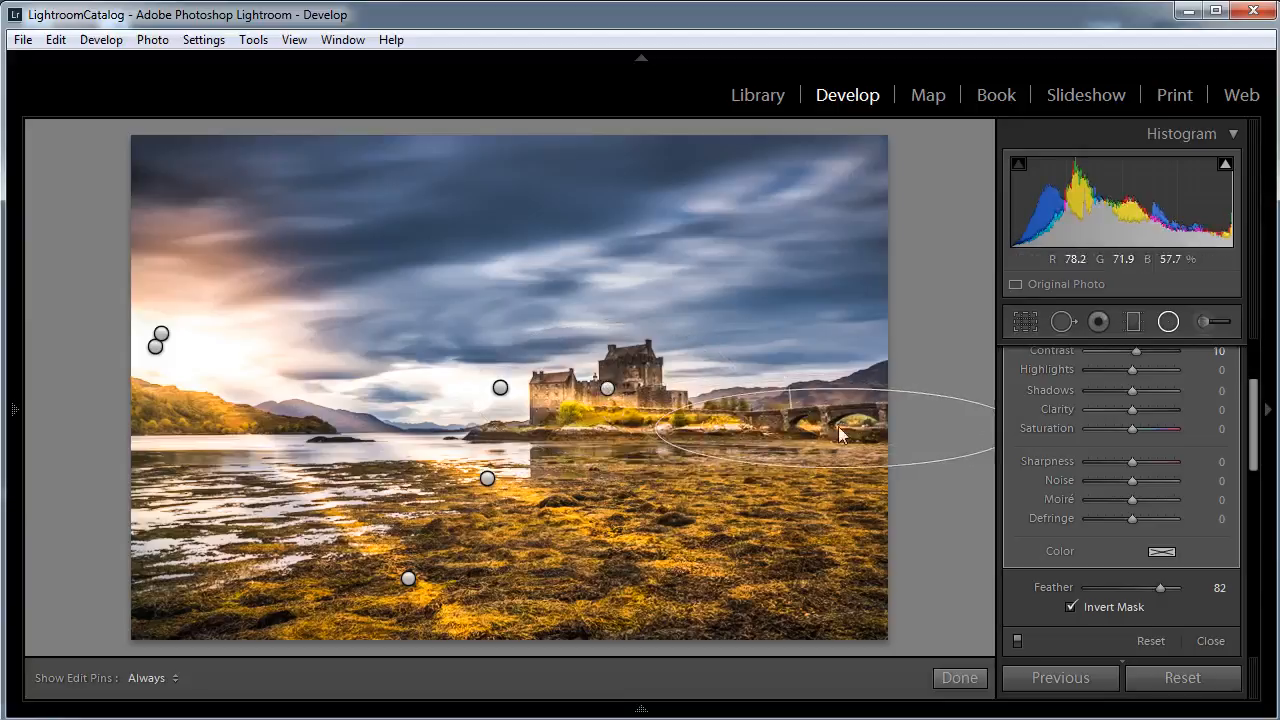
pyautogui.rightClick(851, 431)
pyautogui.click(872, 440)
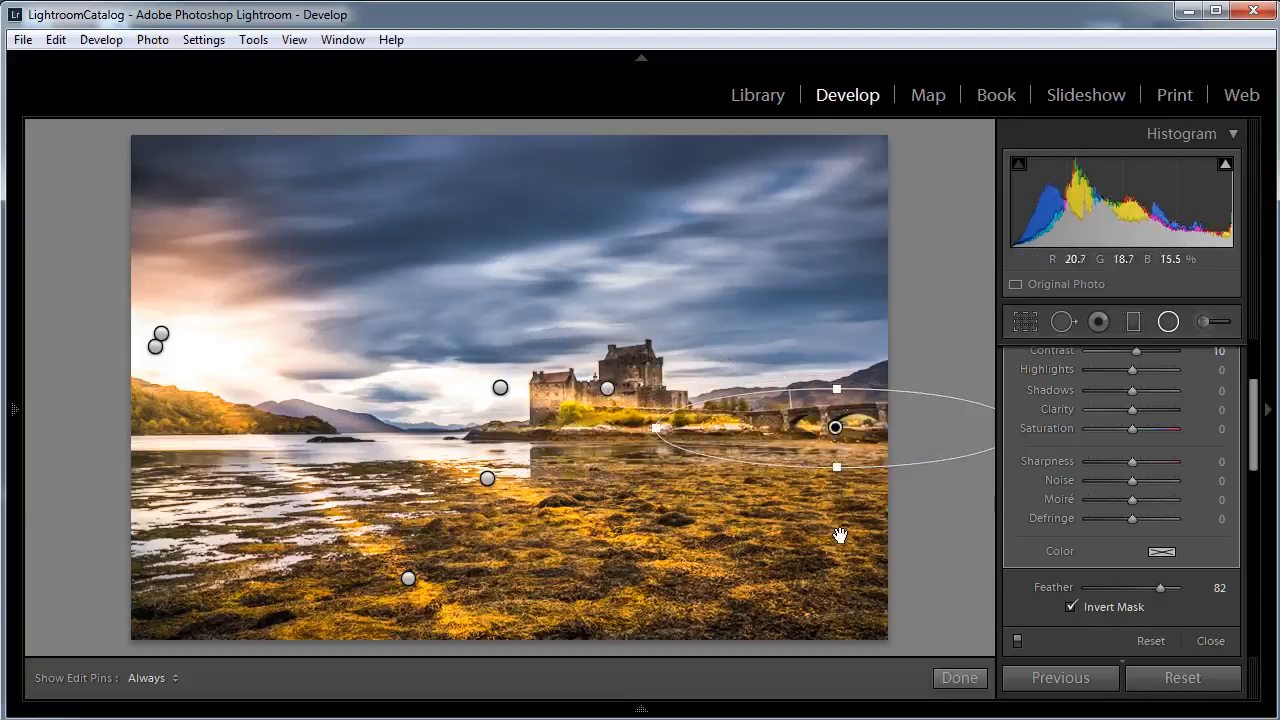
# Add a large elliptical filter over the lower-right seaweed foreground and duplicate it five times
pyautogui.moveTo(750, 572); pyautogui.dragTo(941, 647)
pyautogui.moveTo(749, 568); pyautogui.dragTo(828, 591)
pyautogui.rightClick(828, 591)
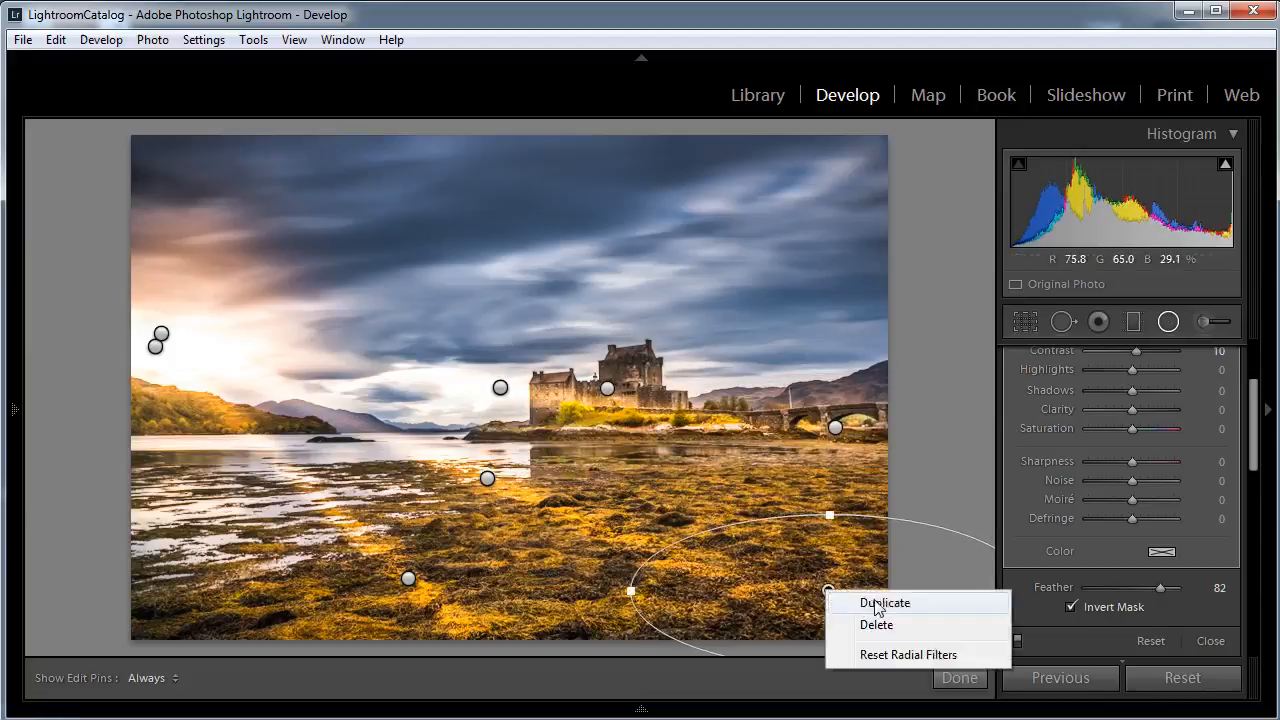
pyautogui.click(873, 604)
pyautogui.rightClick(830, 592)
pyautogui.click(873, 604)
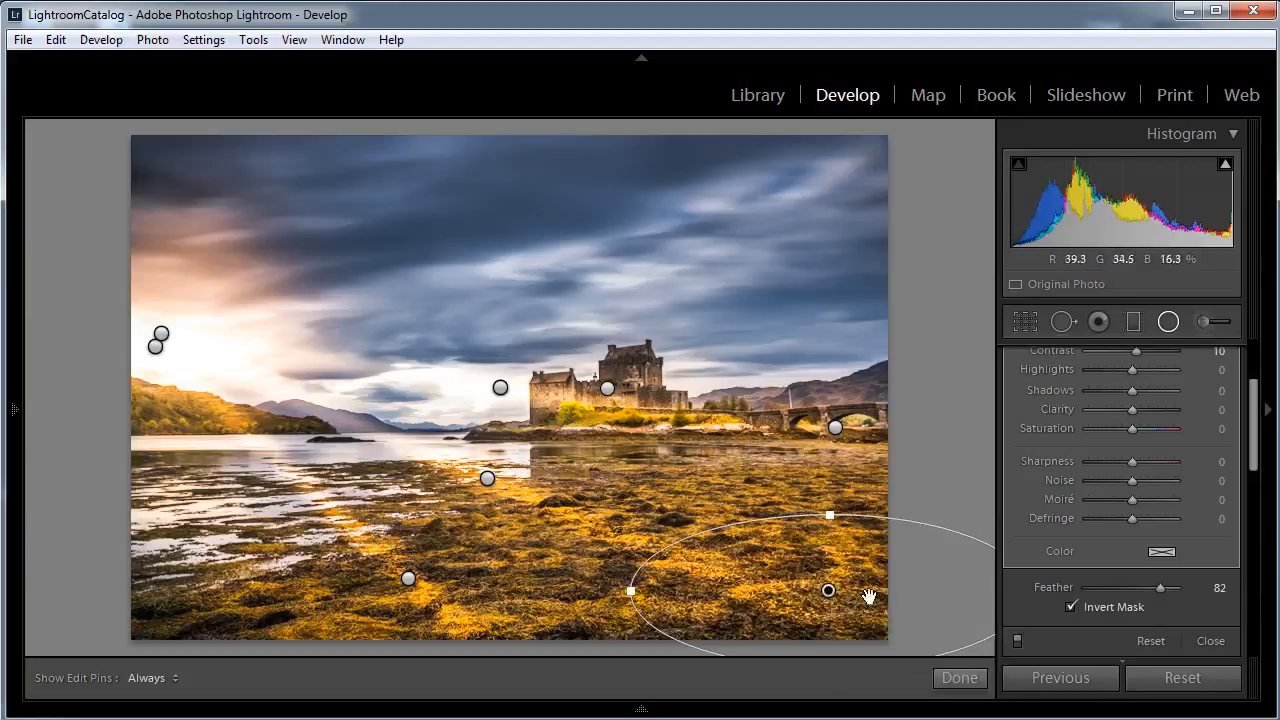
pyautogui.rightClick(828, 591)
pyautogui.click(873, 604)
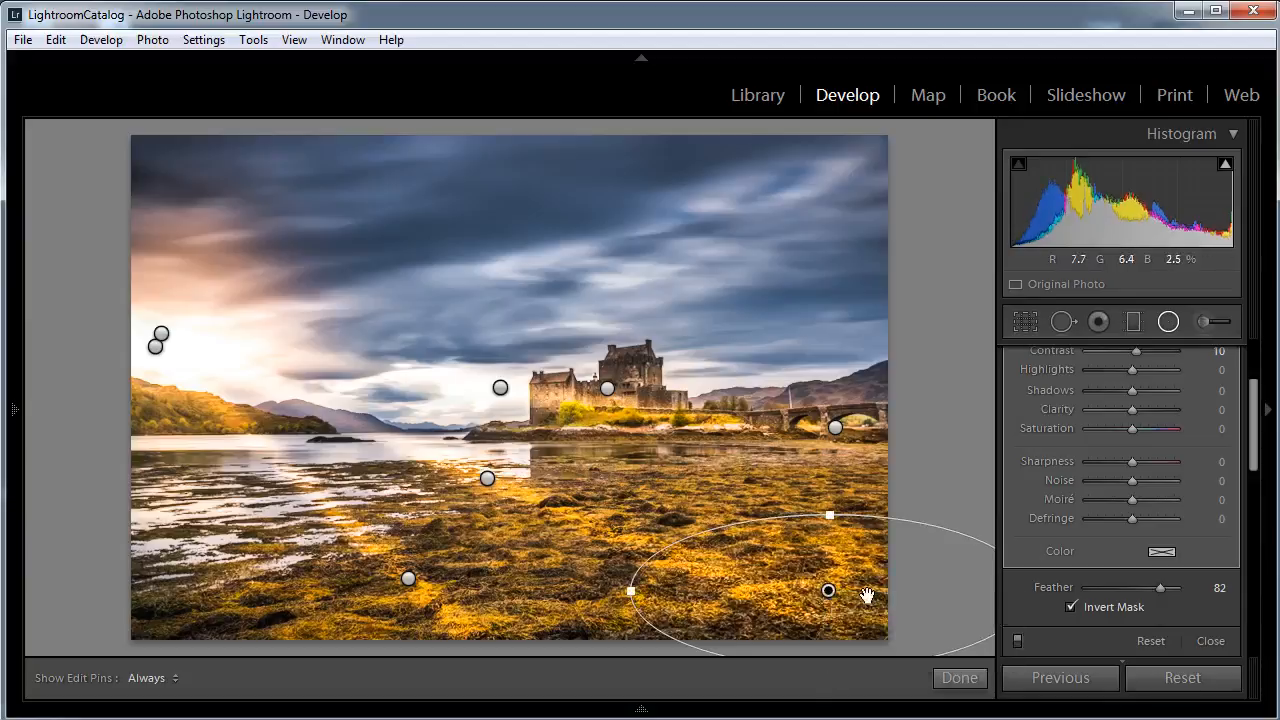
pyautogui.rightClick(829, 591)
pyautogui.click(868, 605)
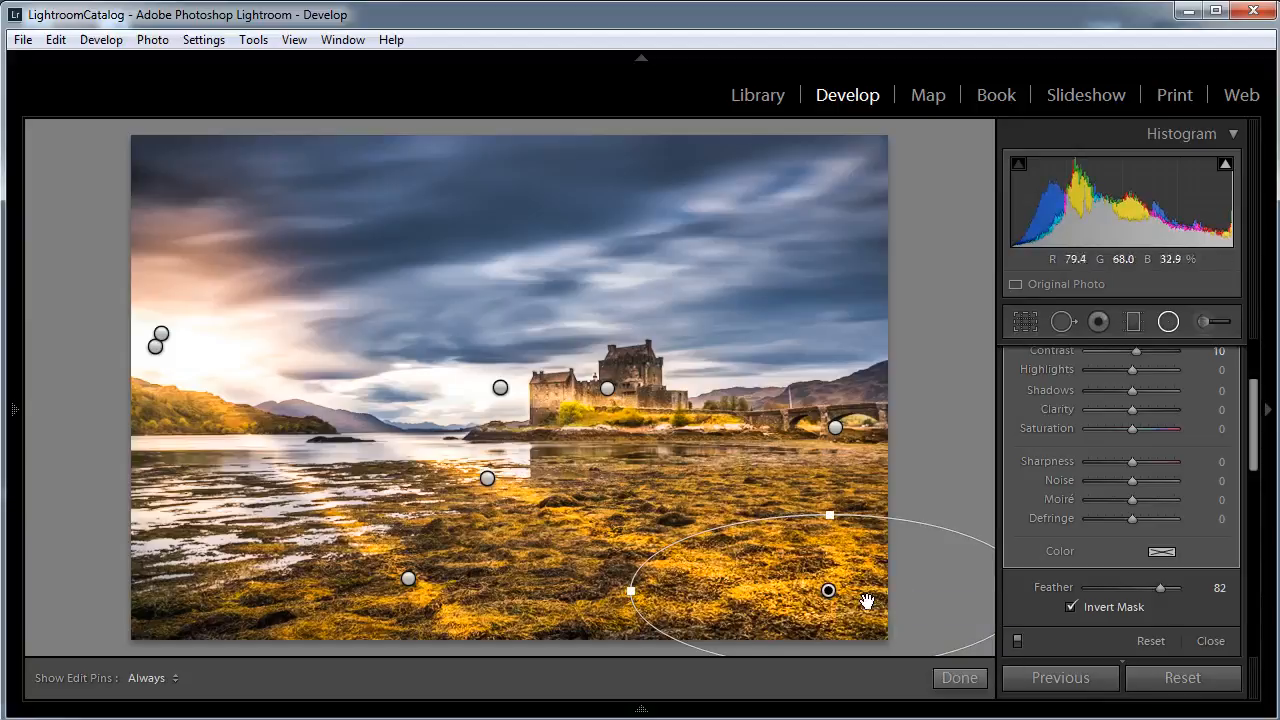
pyautogui.rightClick(828, 591)
pyautogui.click(866, 606)
# Move one copy of the foreground filter to the lower-left seaweed and duplicate it three times
pyautogui.moveTo(829, 591); pyautogui.dragTo(228, 600)
pyautogui.rightClick(228, 598)
pyautogui.click(232, 608)
pyautogui.rightClick(228, 600)
pyautogui.click(277, 611)
pyautogui.rightClick(233, 597)
pyautogui.click(277, 611)
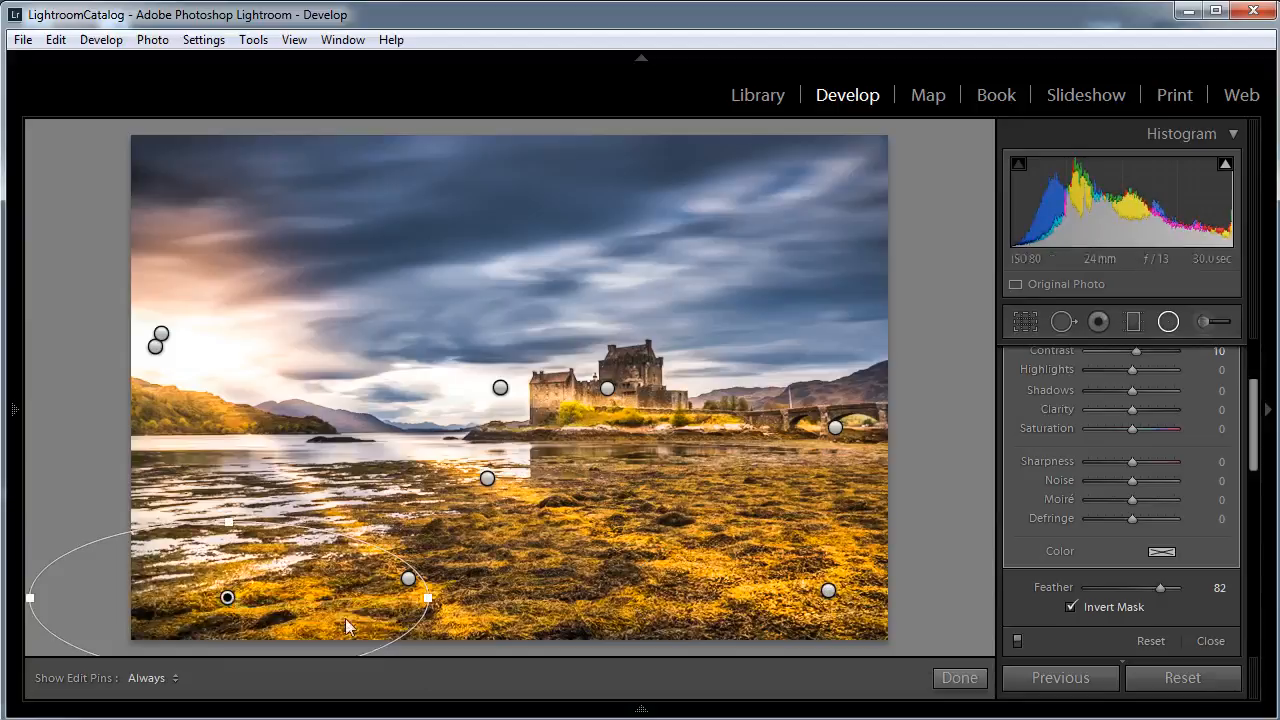
# Move a copy of the foreground filter to the middle of the seaweed below the castle, flatten the ellipse and duplicate it once
pyautogui.moveTo(228, 598); pyautogui.dragTo(496, 506)
pyautogui.moveTo(497, 427); pyautogui.dragTo(497, 463)
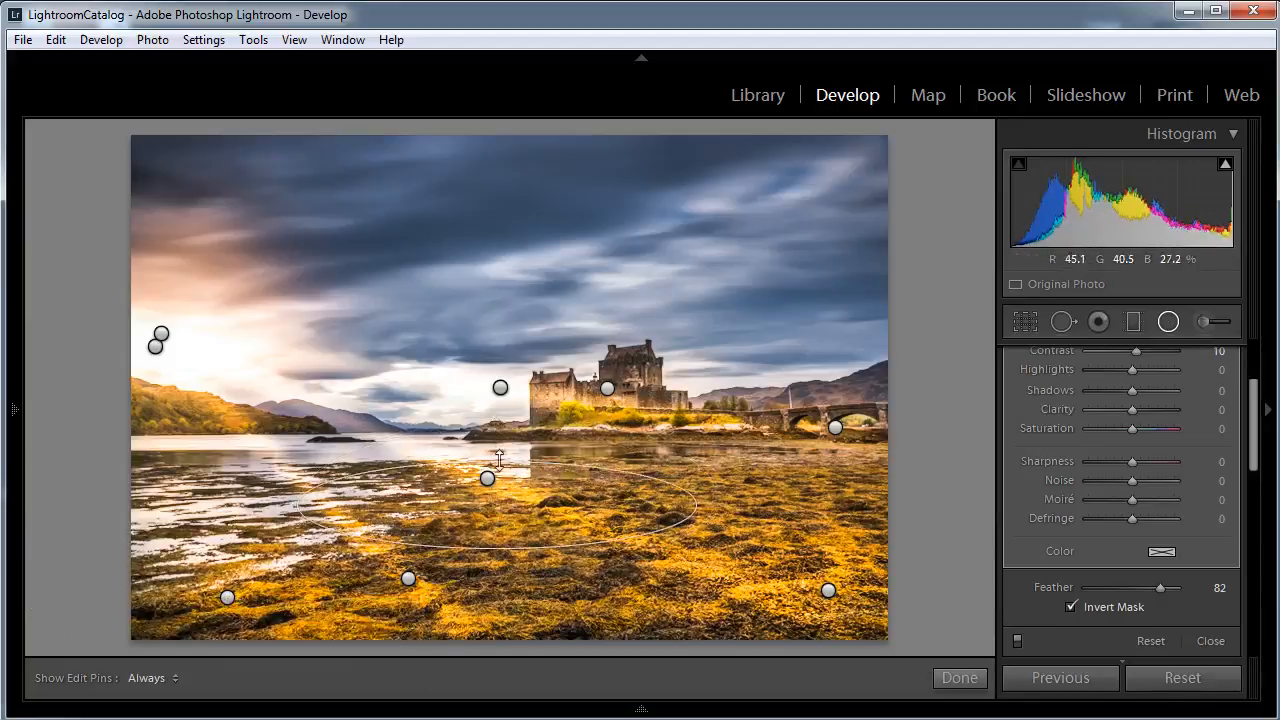
pyautogui.rightClick(496, 505)
pyautogui.click(536, 517)
pyautogui.rightClick(495, 503)
pyautogui.click(748, 463)
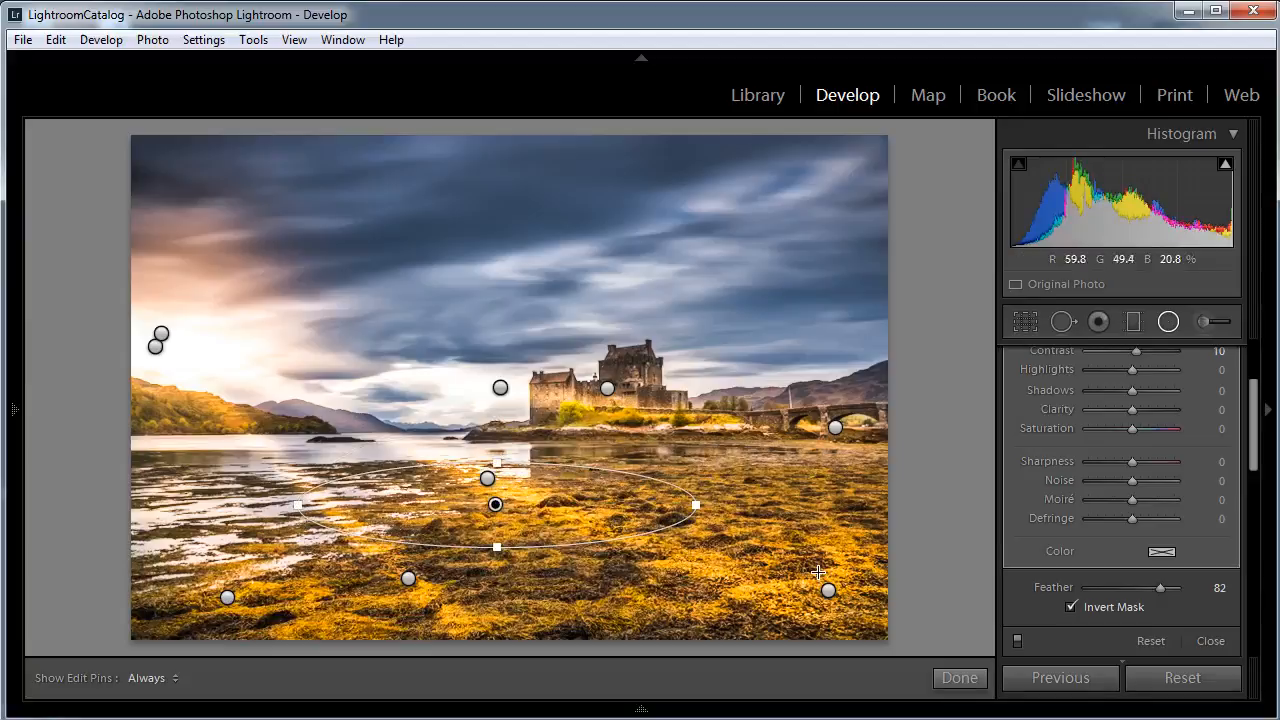
# Compare the photo with the radial filters switched off and on, and finish the radial filter editing
pyautogui.click(1017, 639)
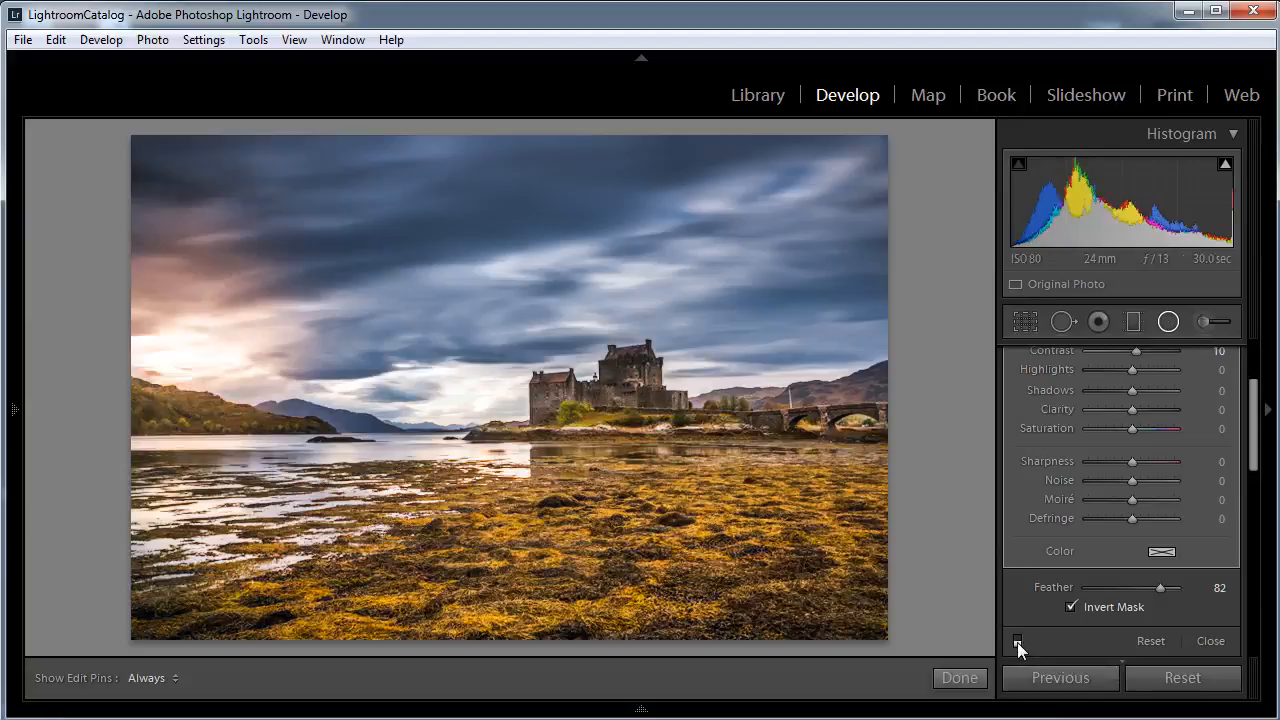
pyautogui.click(1017, 640)
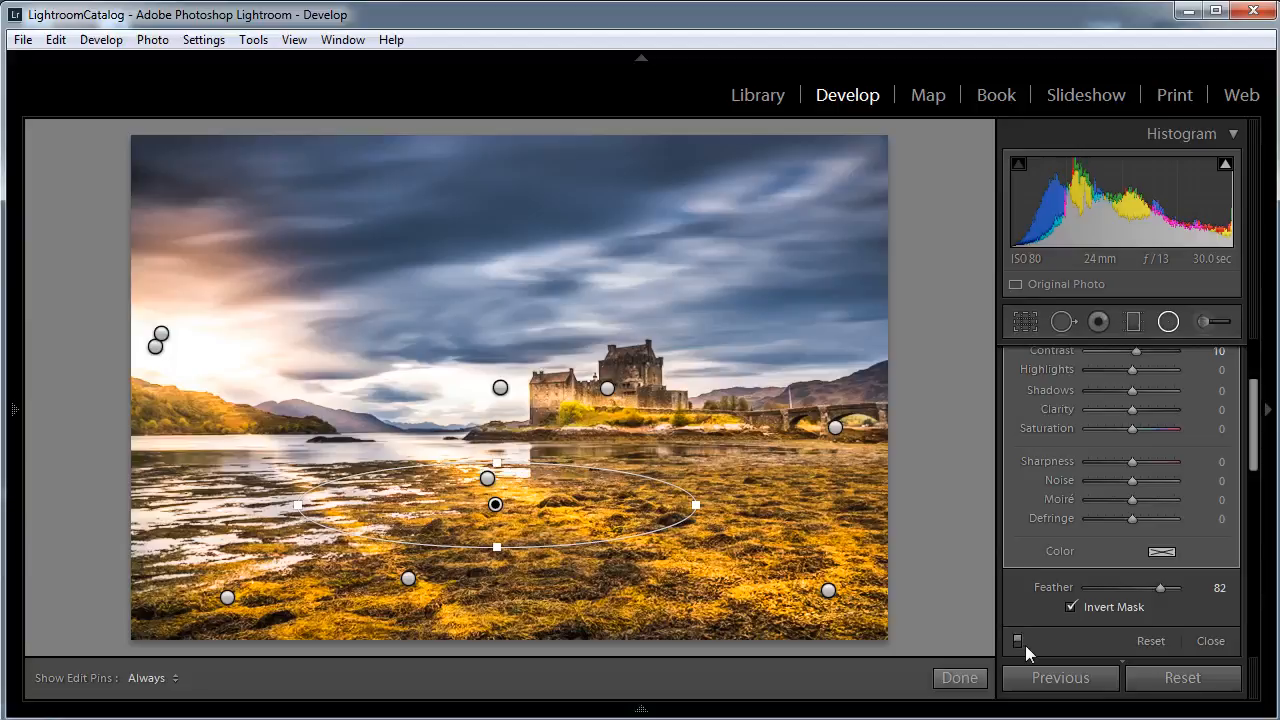
pyautogui.click(959, 678)
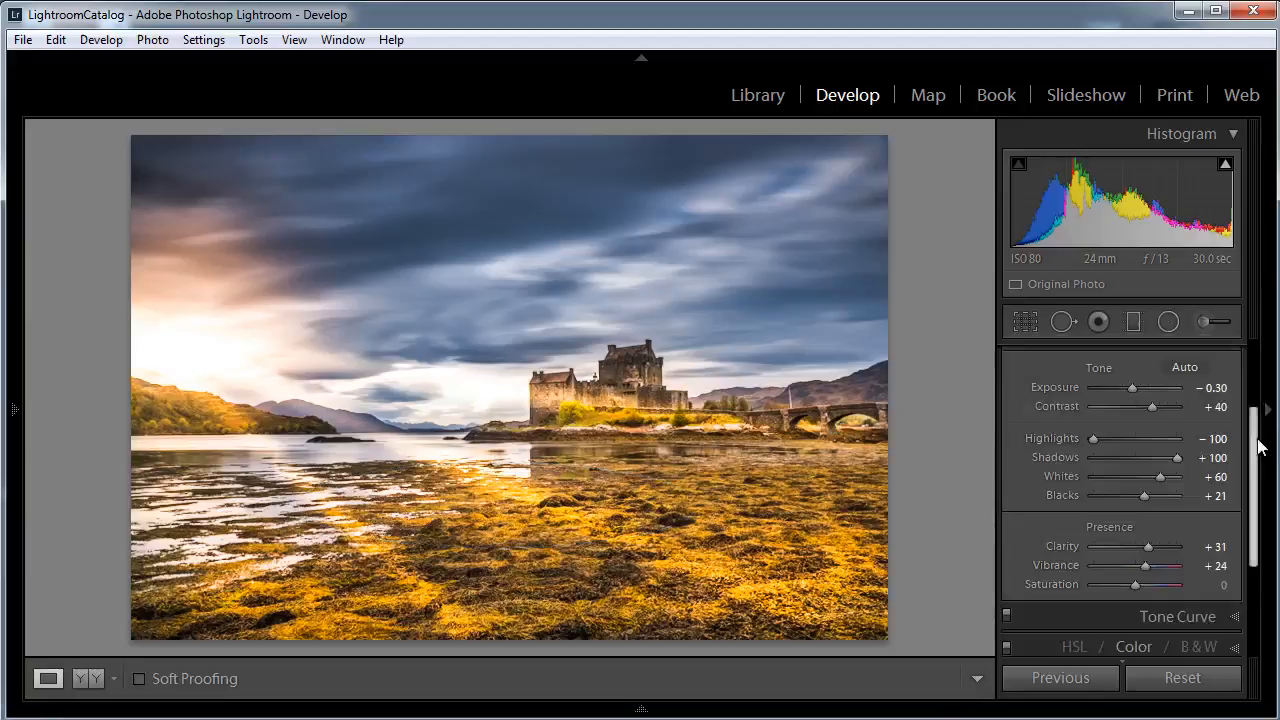
# Center the detail preview on the castle's stone wall and set the sharpening amount to 102
pyautogui.scroll(-2, 1257, 467)
pyautogui.scroll(-4, 1257, 467)
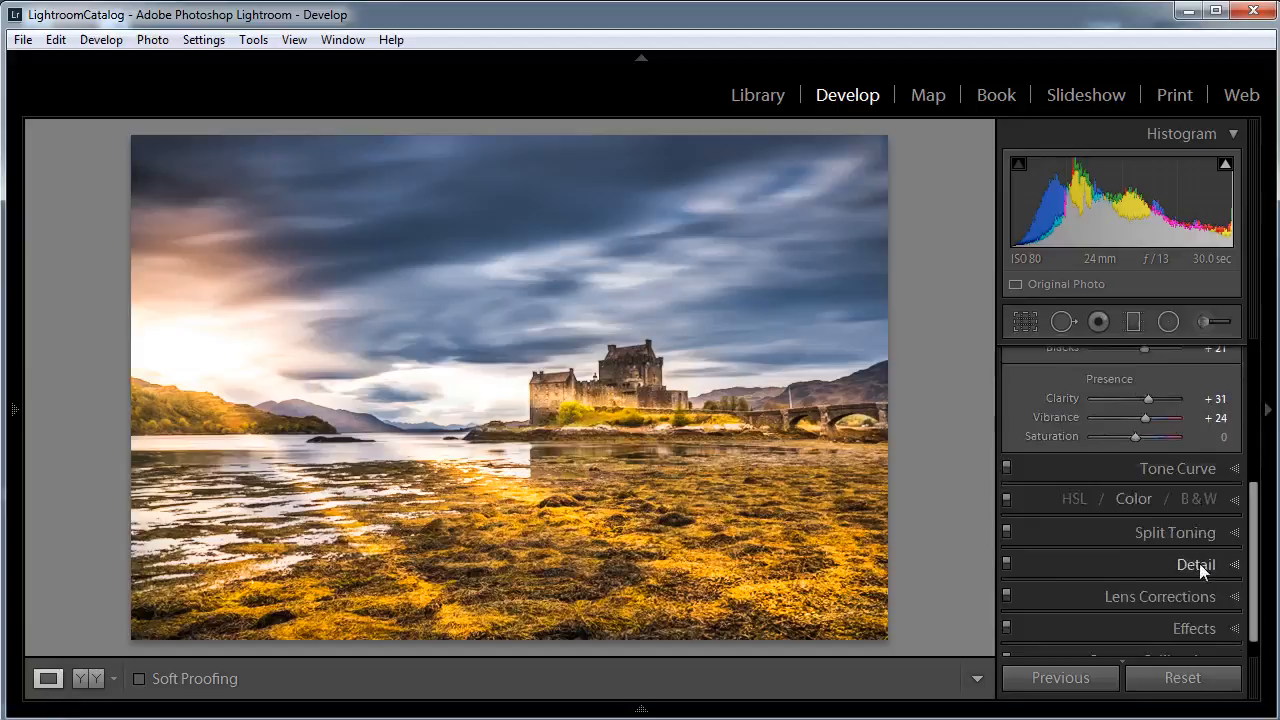
pyautogui.click(1200, 564)
pyautogui.moveTo(1249, 533); pyautogui.dragTo(1245, 460)
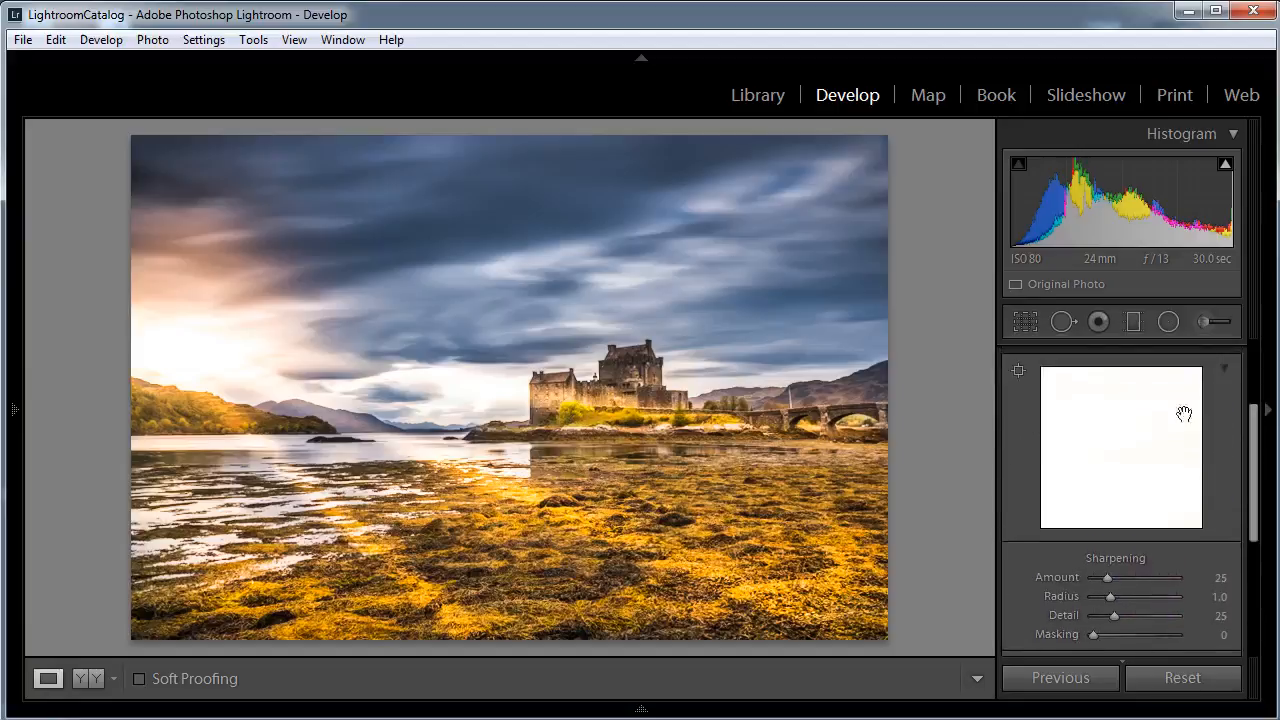
pyautogui.click(1234, 137)
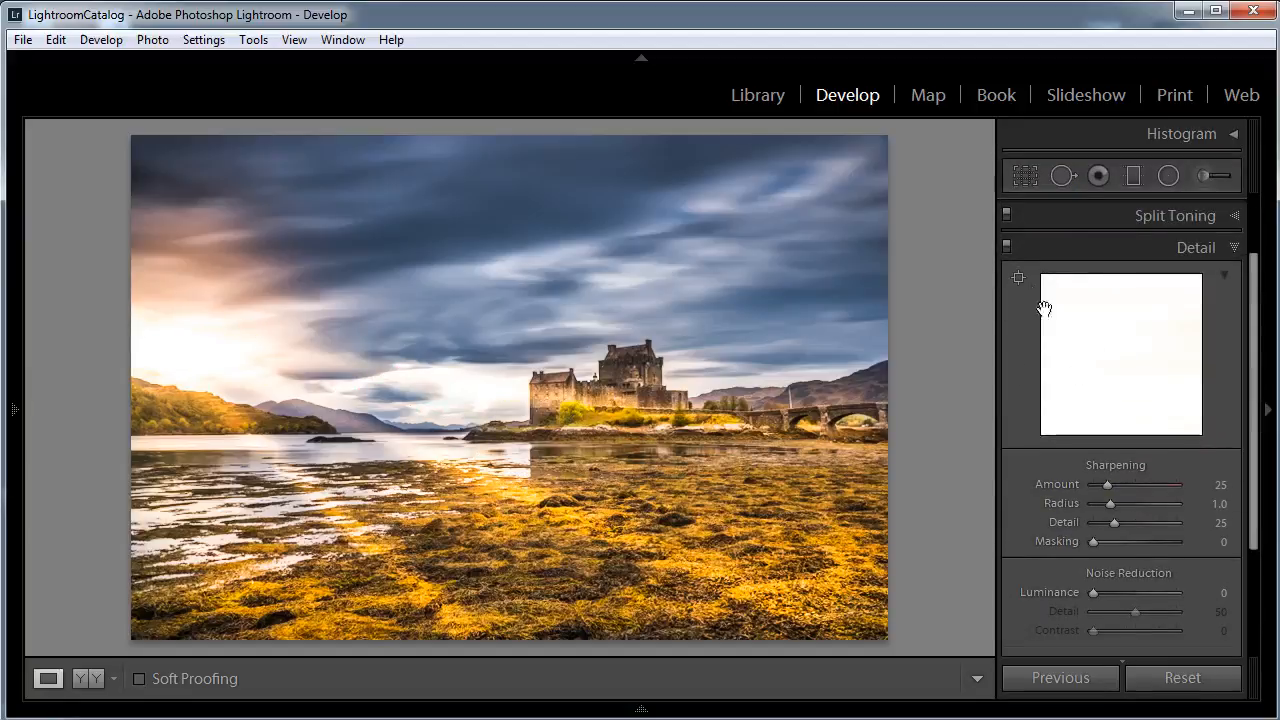
pyautogui.click(1018, 277)
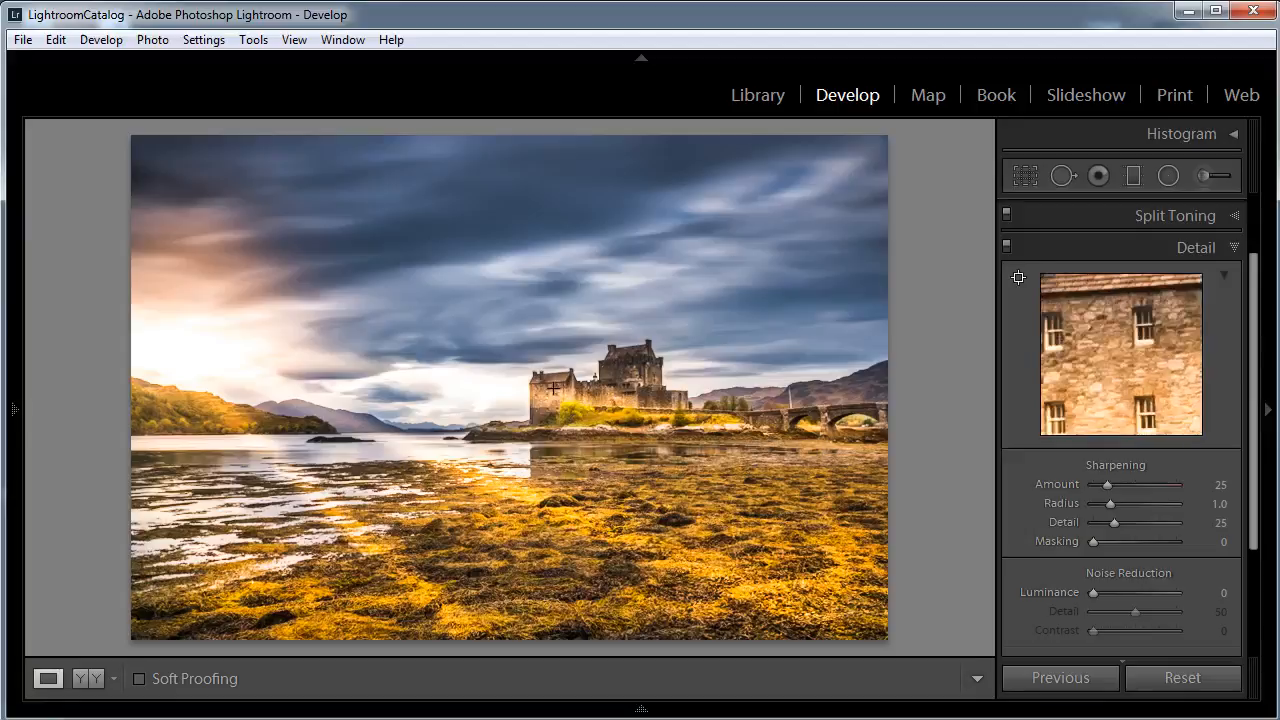
pyautogui.click(553, 387)
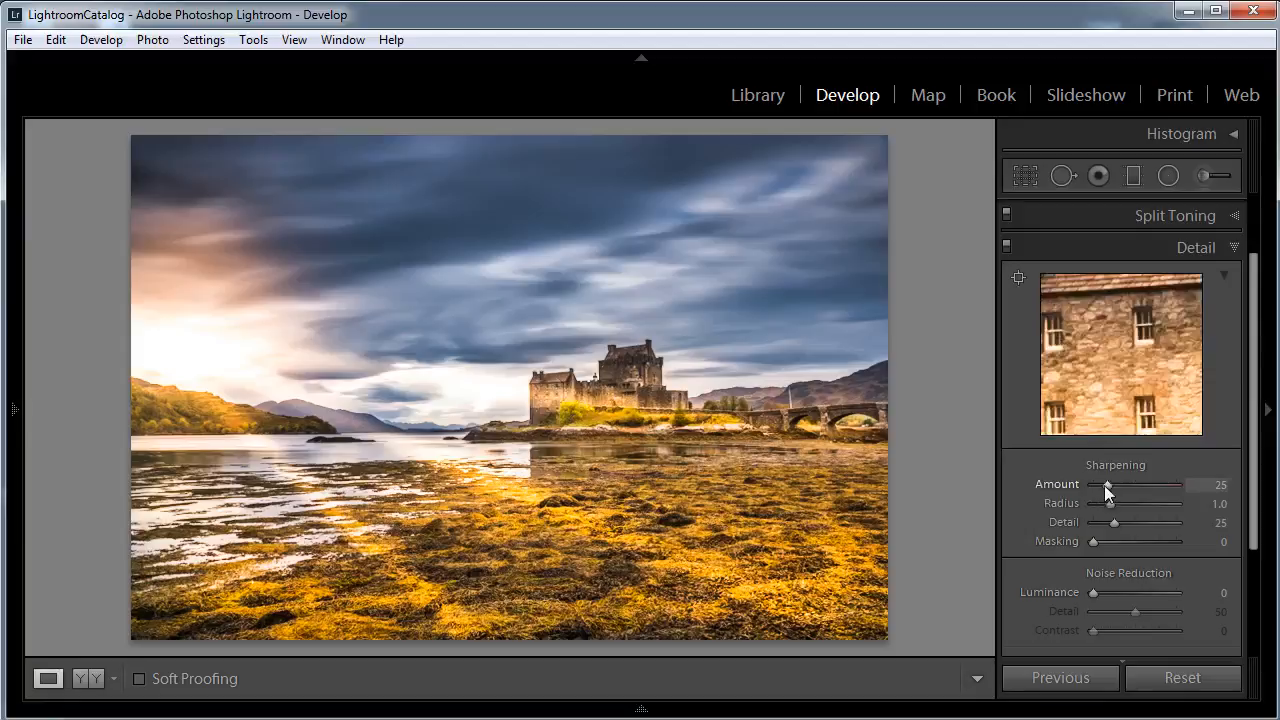
pyautogui.moveTo(1104, 485); pyautogui.dragTo(1147, 482)
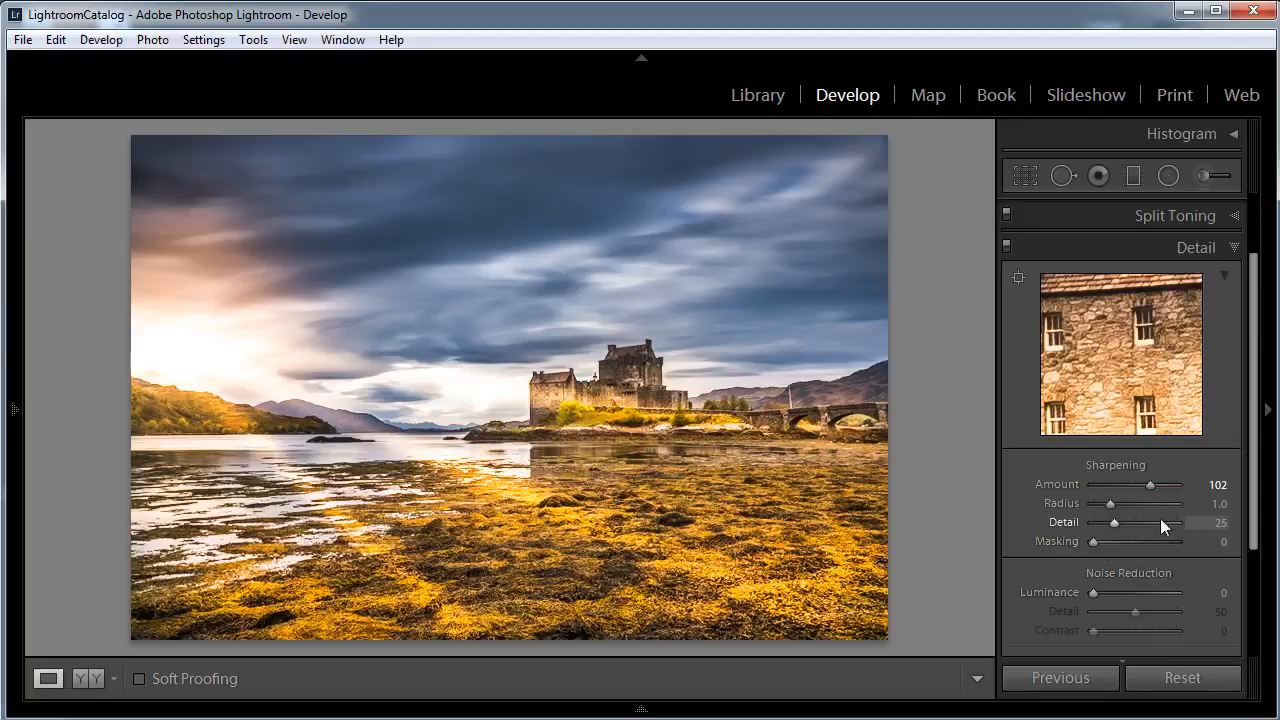
# Set the sharpening masking to 92 using the mask preview, and set luminance noise reduction to 15
pyautogui.press('alt')
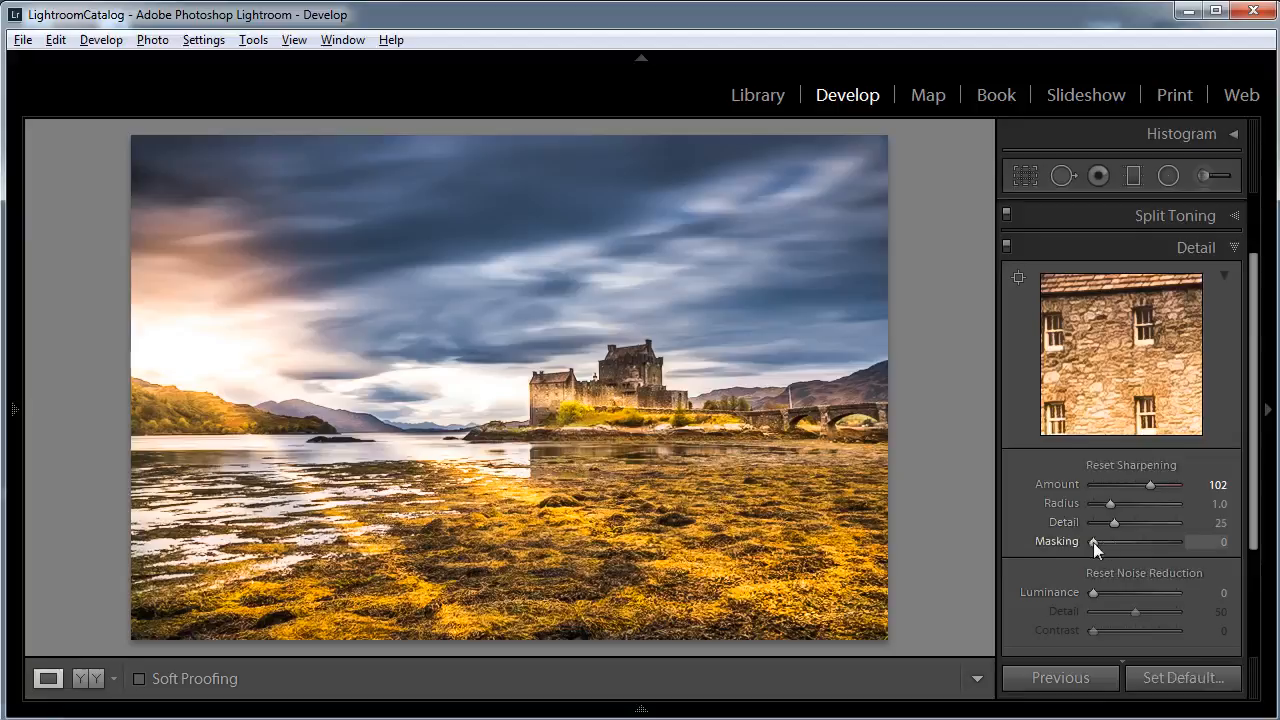
pyautogui.moveTo(1093, 542); pyautogui.dragTo(1153, 540)
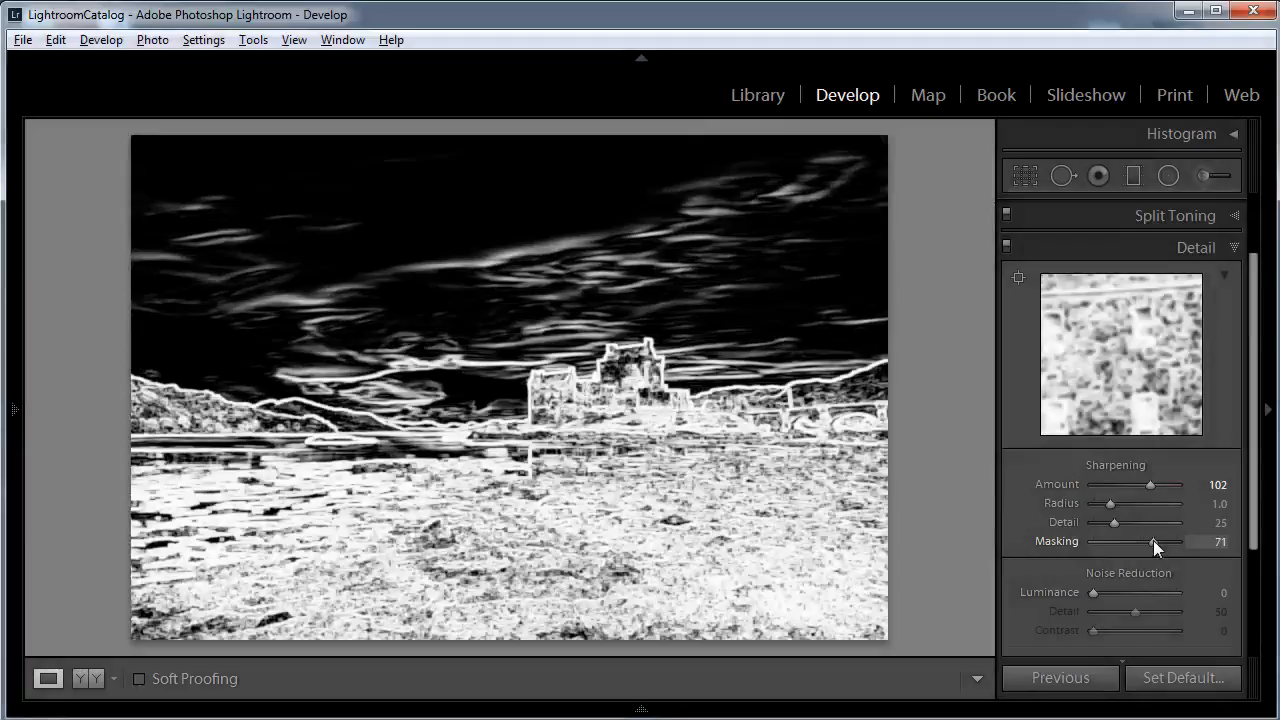
pyautogui.moveTo(1153, 540); pyautogui.dragTo(1169, 539)
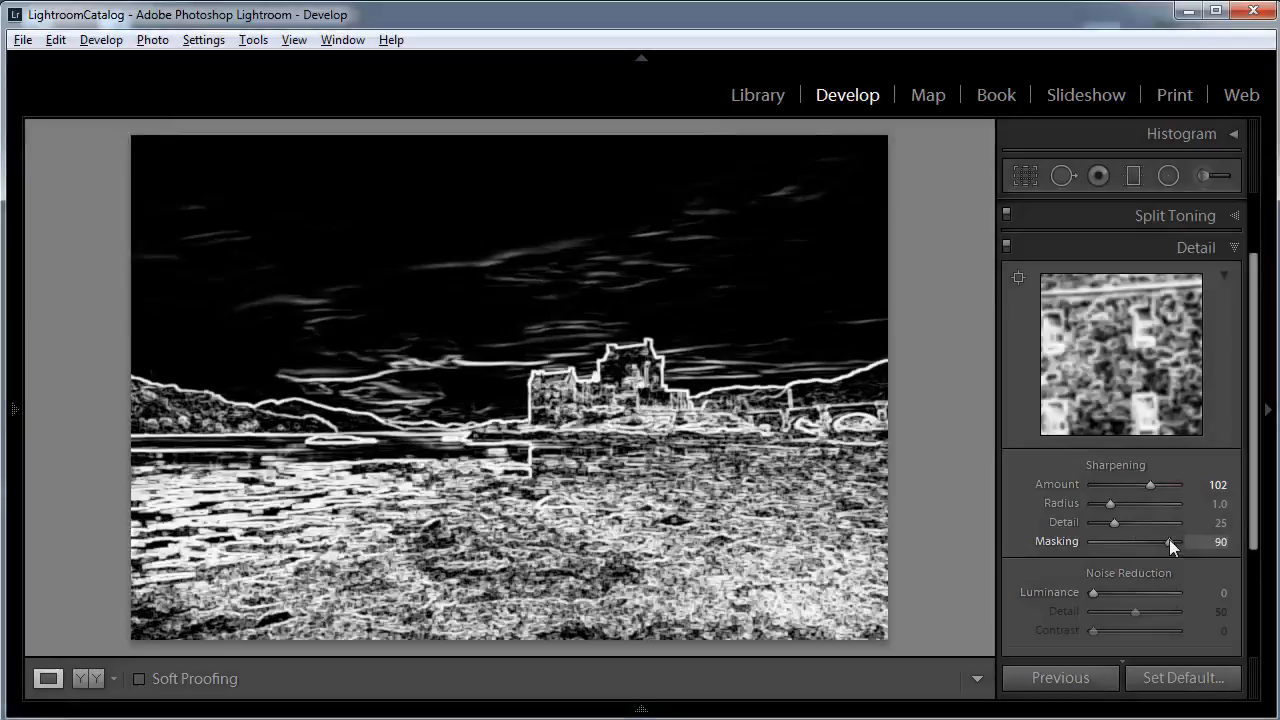
pyautogui.moveTo(1169, 539); pyautogui.dragTo(1170, 539)
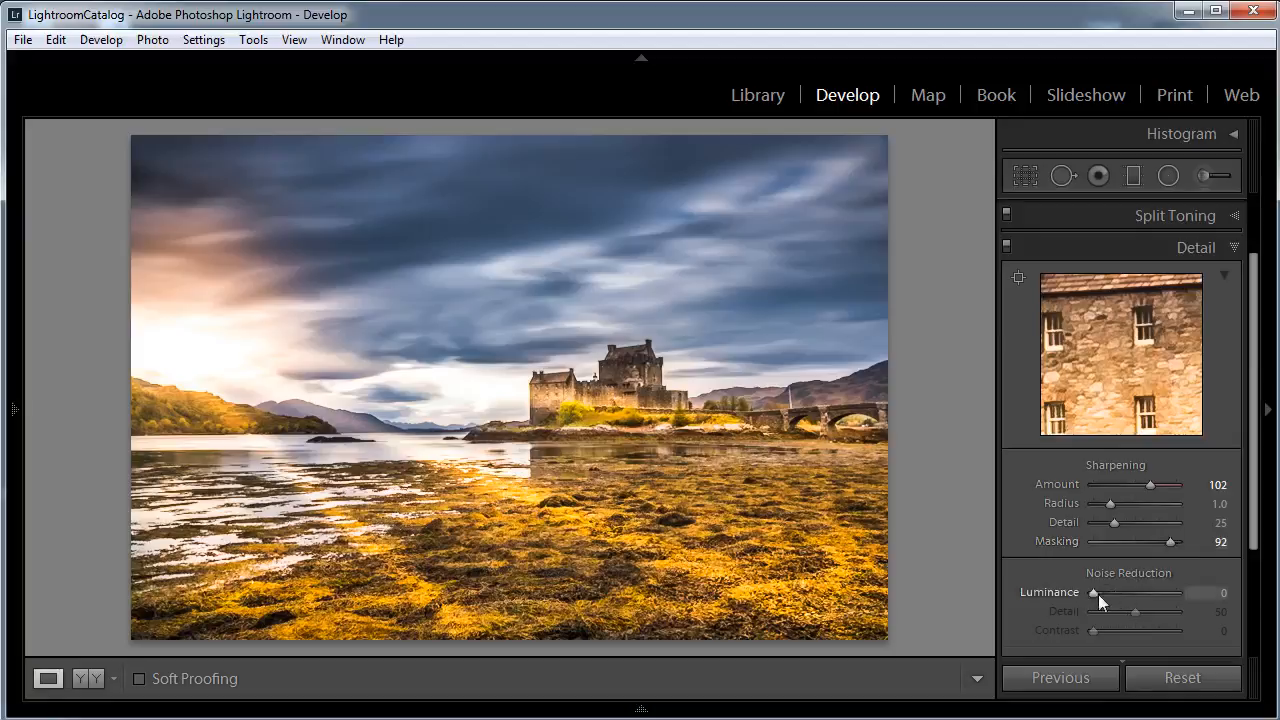
pyautogui.moveTo(1092, 592); pyautogui.dragTo(1105, 587)
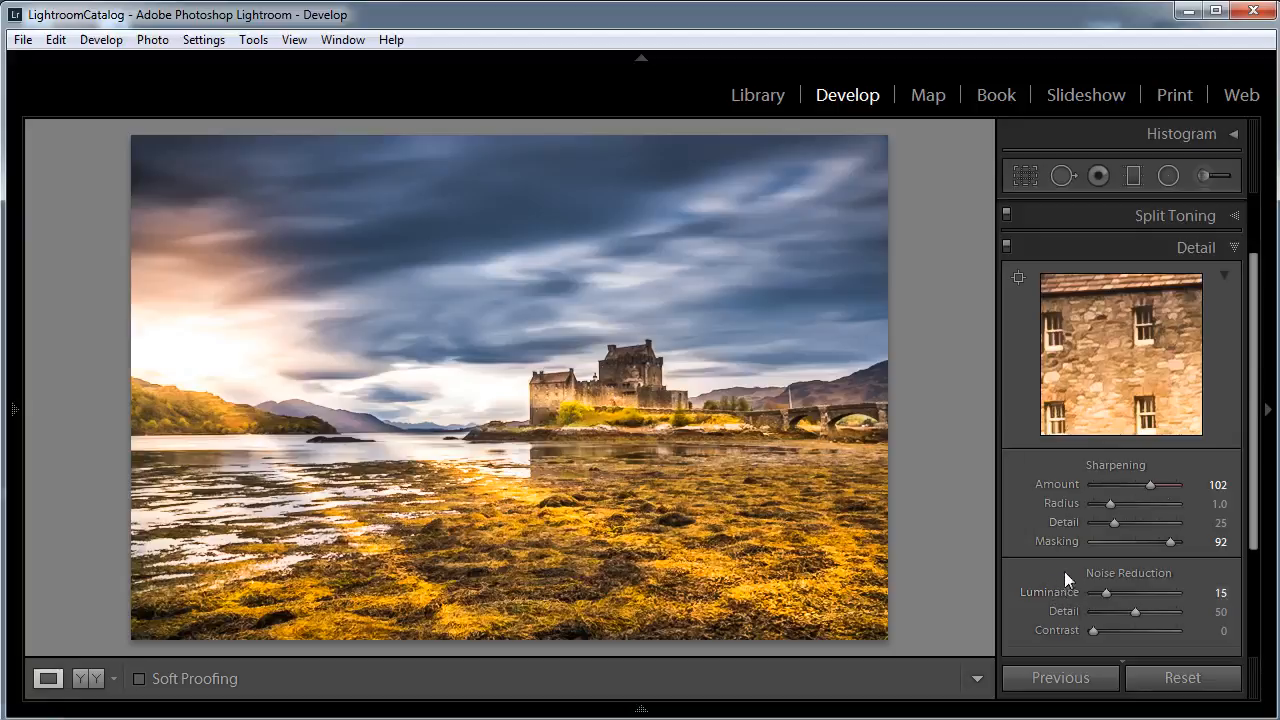
# Add a post-crop vignette with amount -19, midpoint 0, roundness -60, feather 100 and highlights 100, and compare the result with the original photo
pyautogui.moveTo(1251, 431); pyautogui.dragTo(1265, 551)
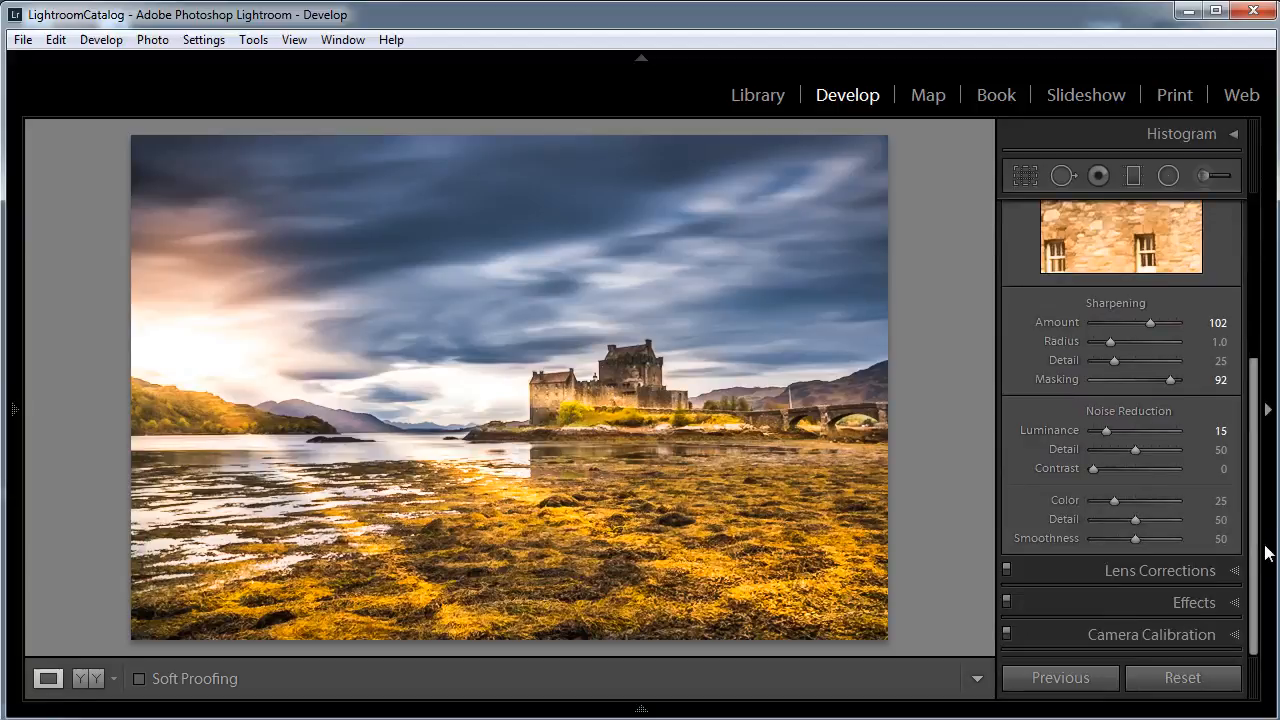
pyautogui.click(1203, 603)
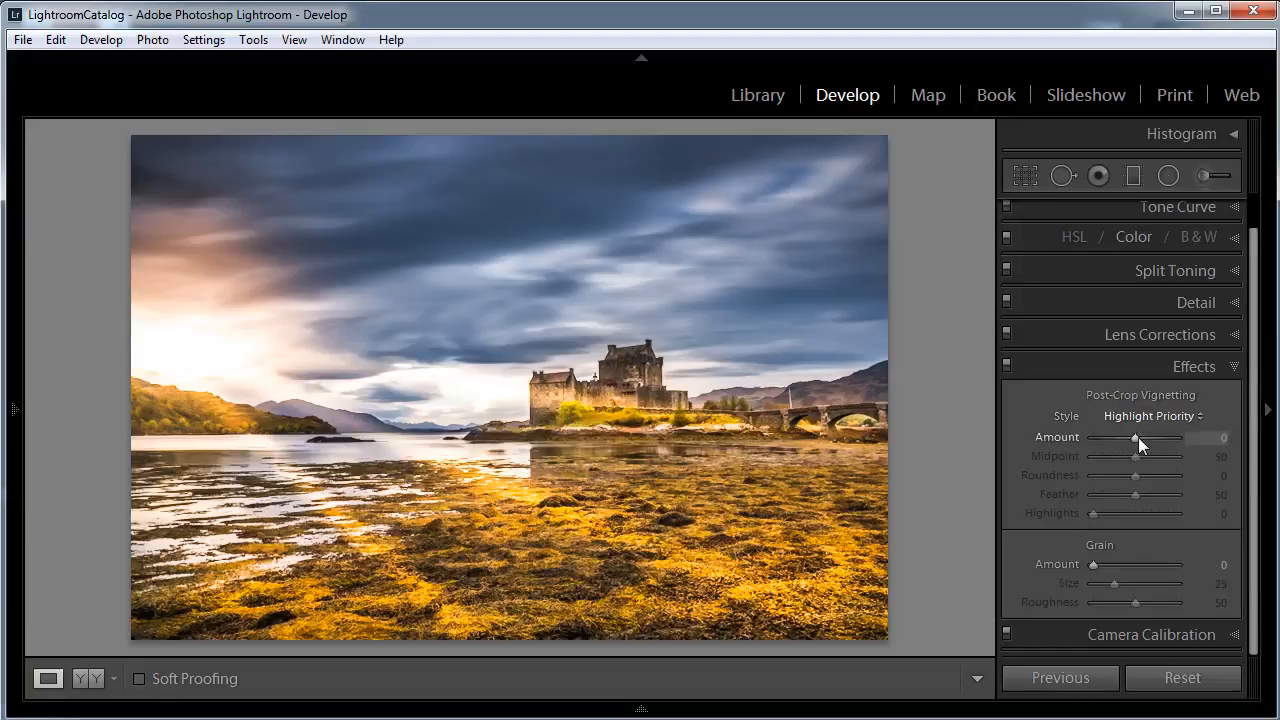
pyautogui.moveTo(1138, 437); pyautogui.dragTo(1130, 434)
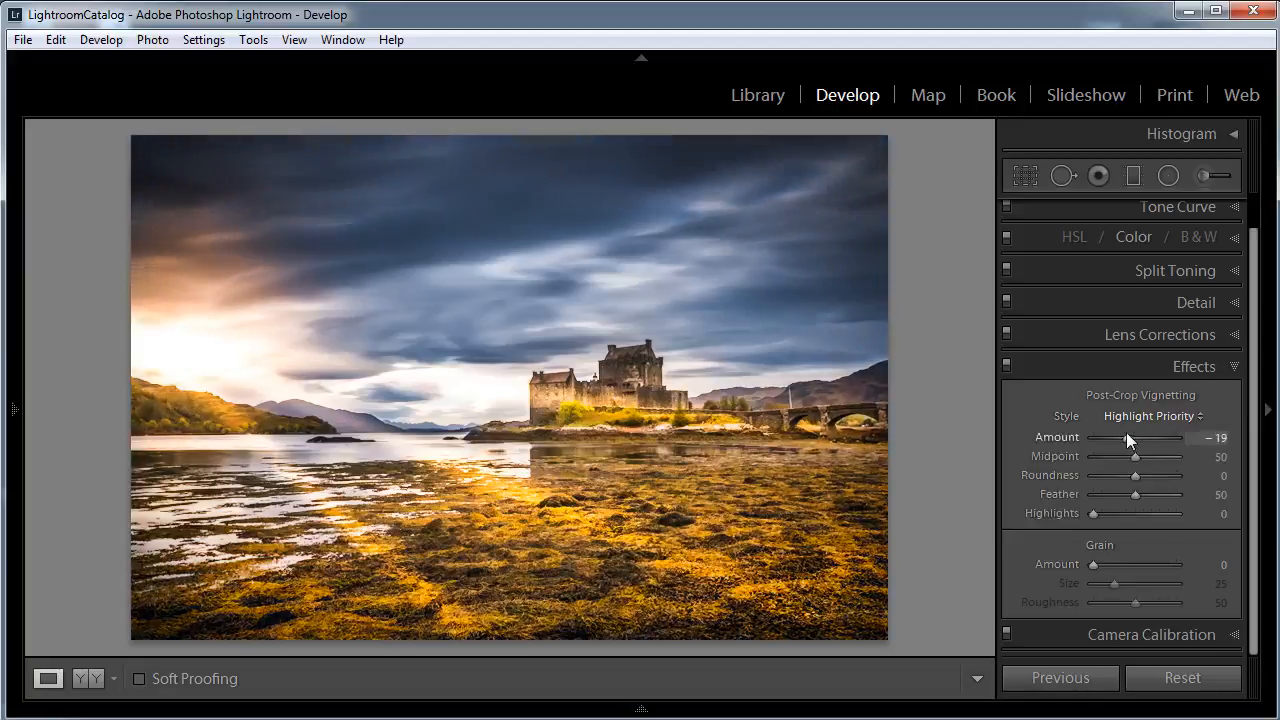
pyautogui.moveTo(1139, 456); pyautogui.dragTo(966, 466)
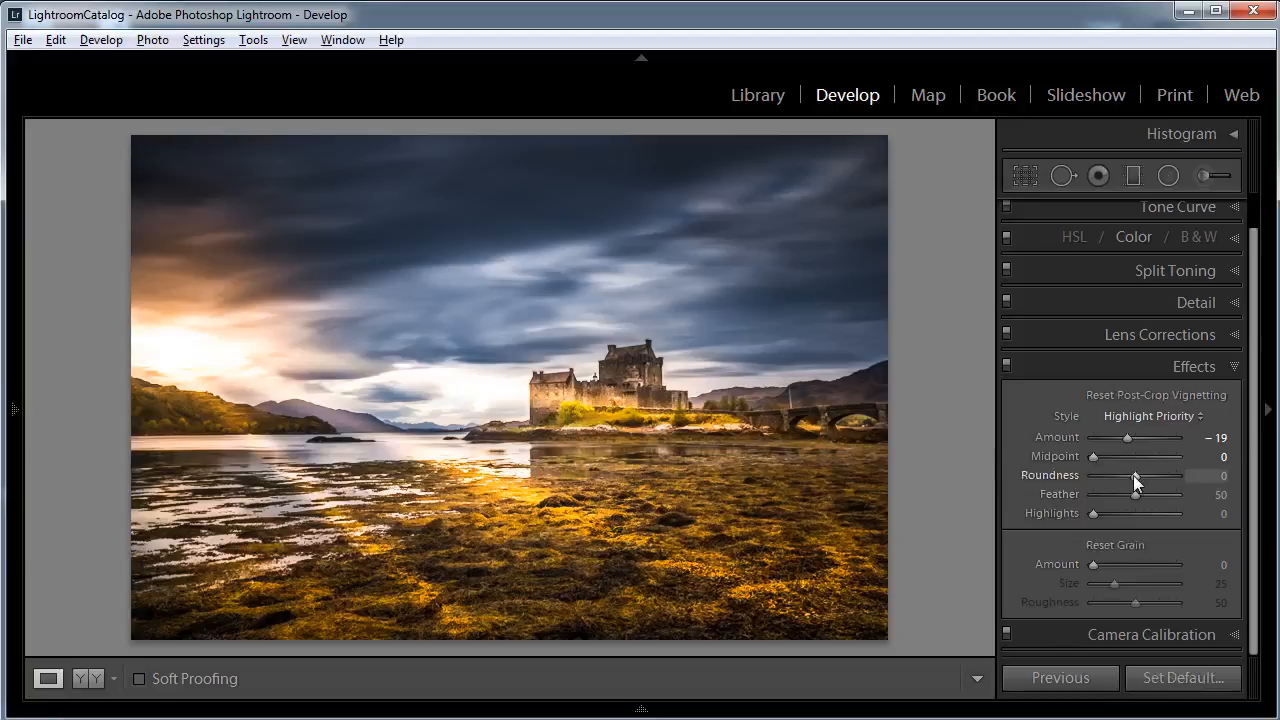
pyautogui.moveTo(1133, 475); pyautogui.dragTo(1107, 476)
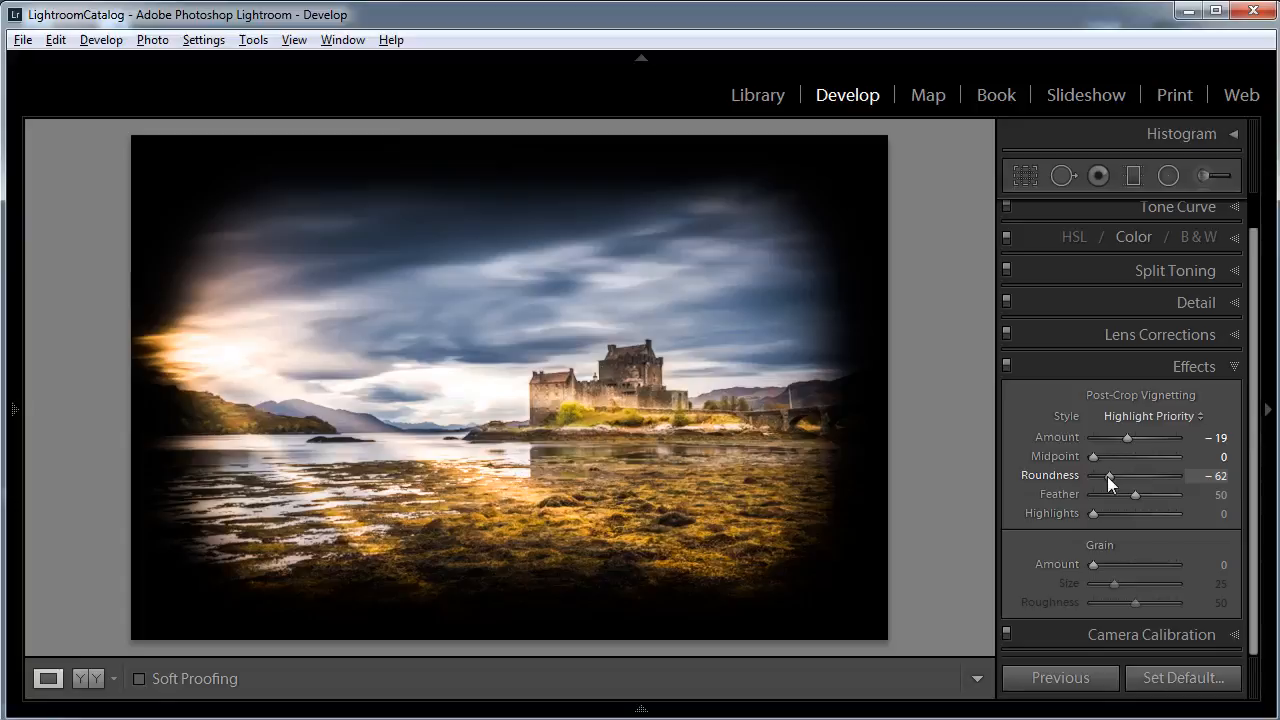
pyautogui.moveTo(1107, 476); pyautogui.dragTo(1252, 500)
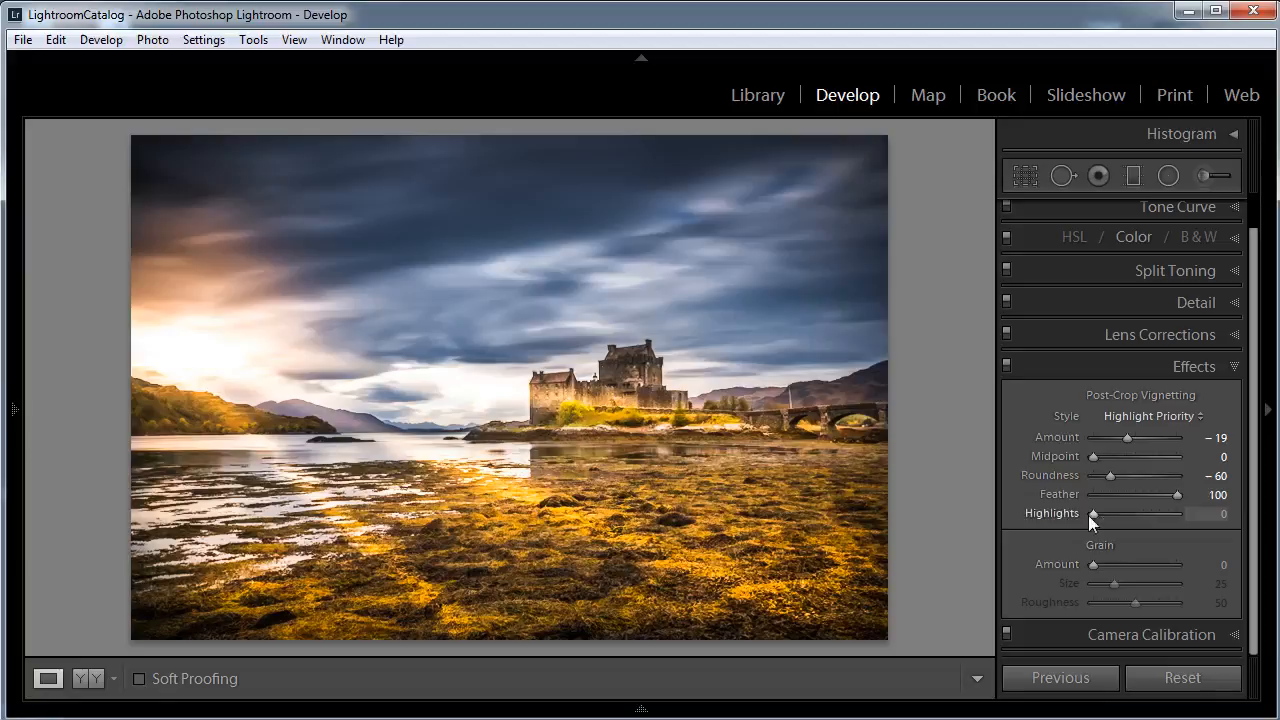
pyautogui.moveTo(1089, 515); pyautogui.dragTo(1191, 512)
pyautogui.press('\\')
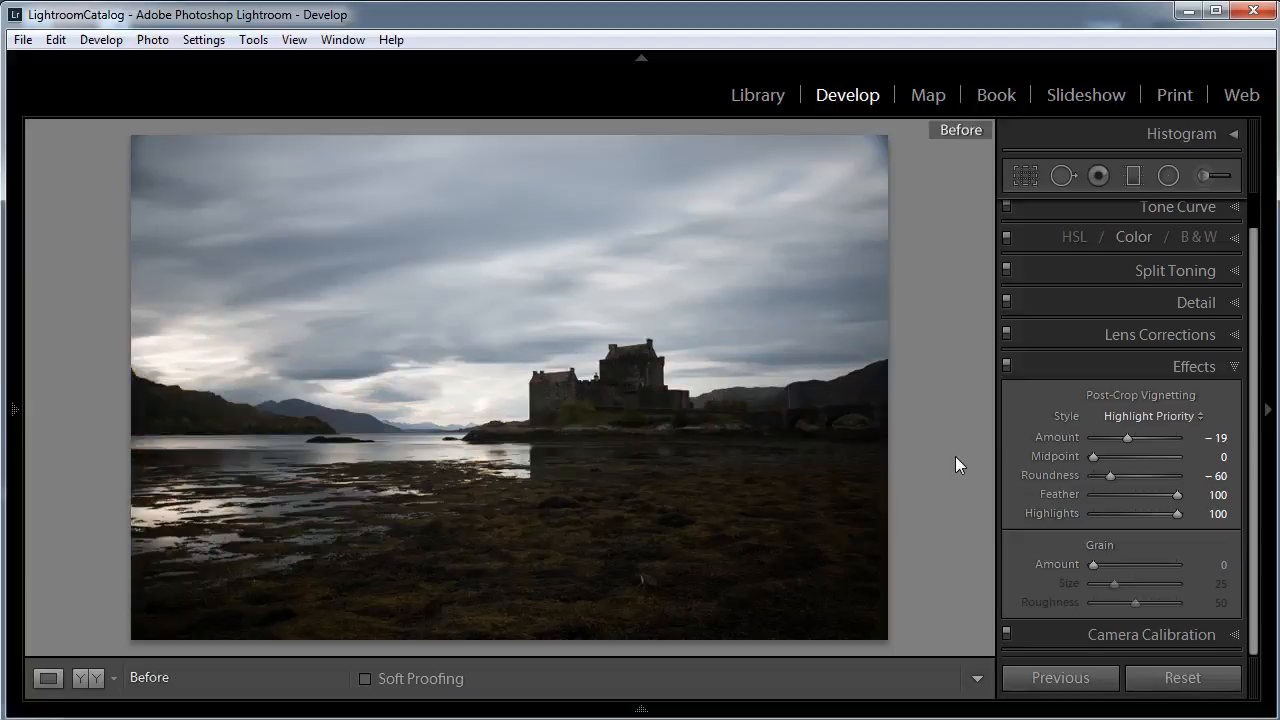
pyautogui.press('\\')
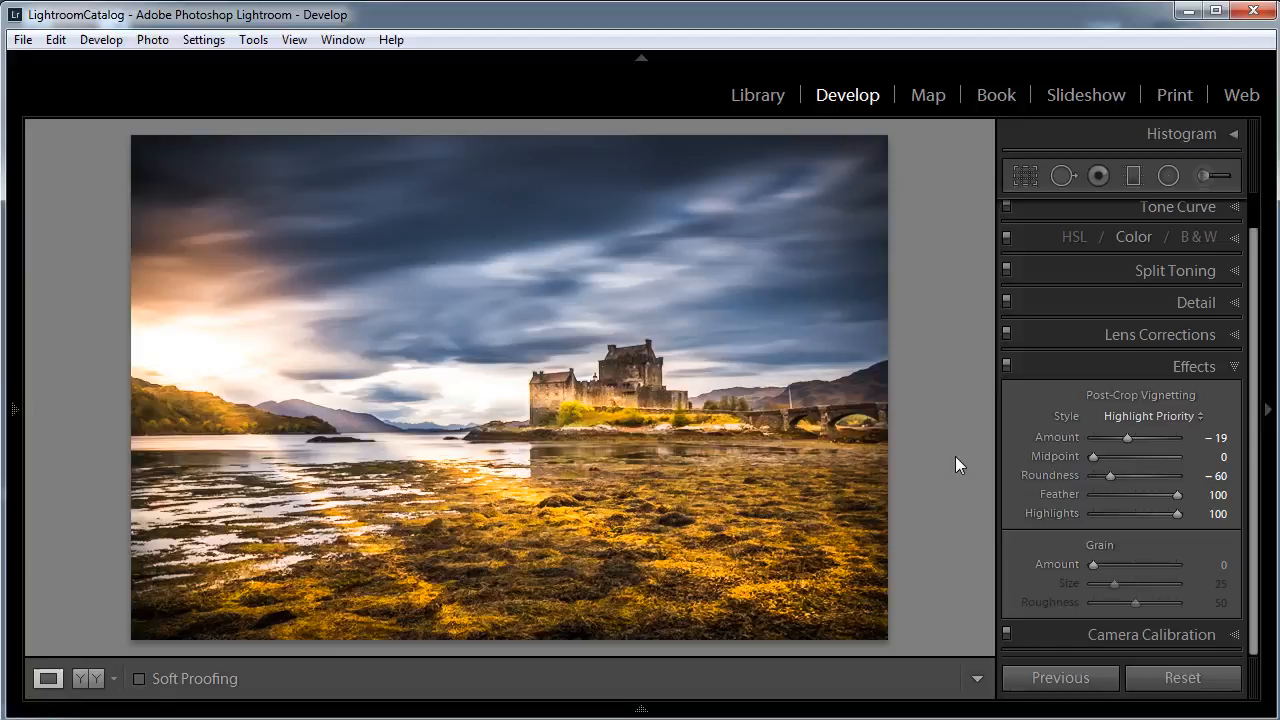
# Start exporting the photo to the H:\Desktop folder with the custom name "castle edit"
pyautogui.click(23, 40)
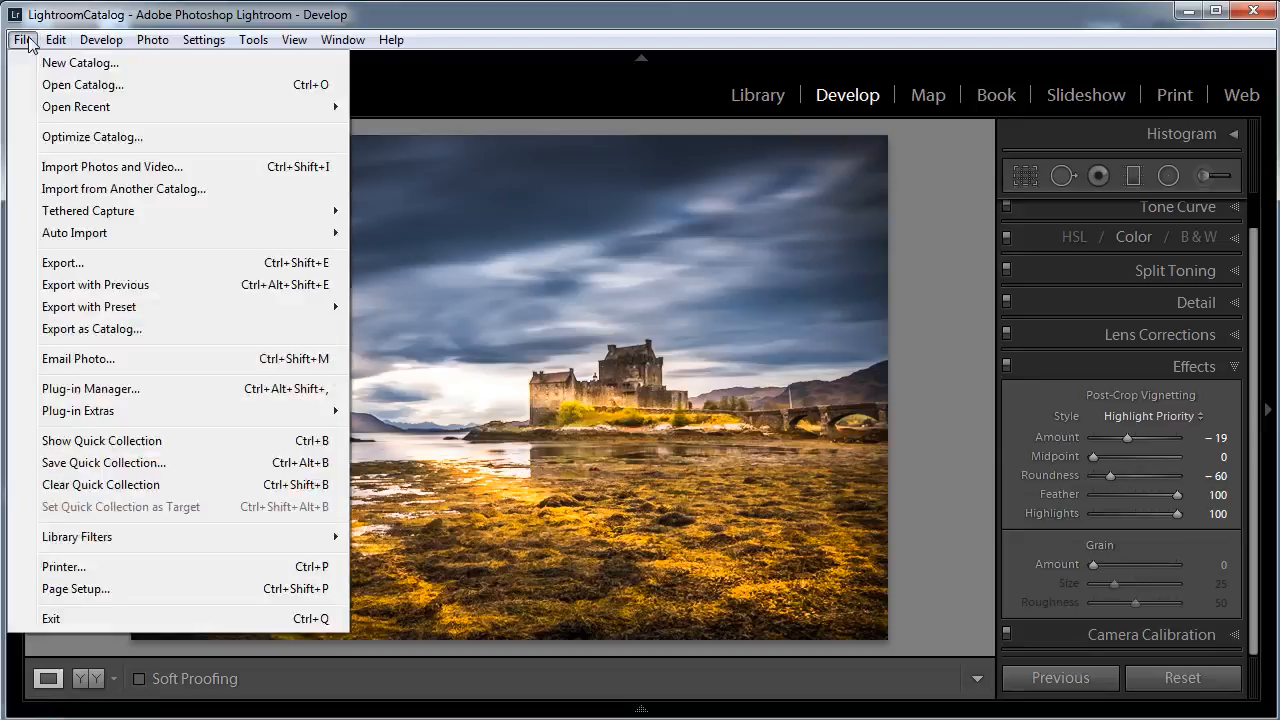
pyautogui.click(57, 262)
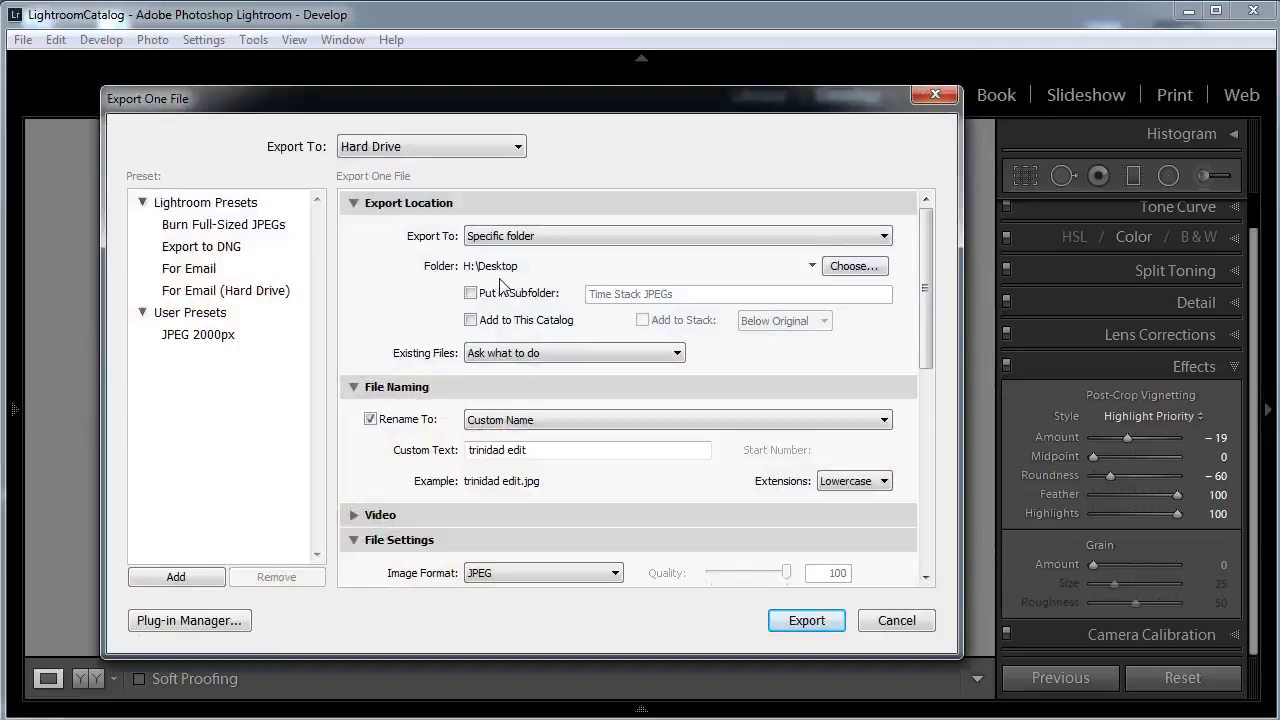
pyautogui.click(855, 268)
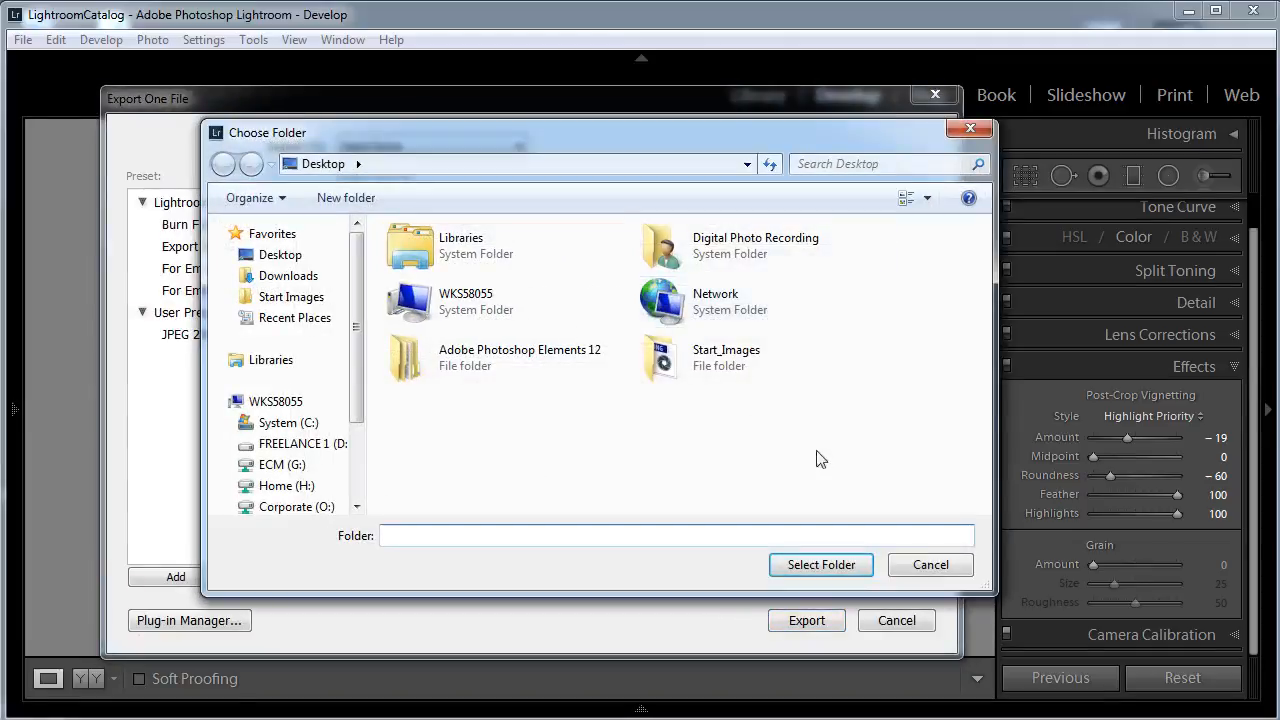
pyautogui.click(940, 566)
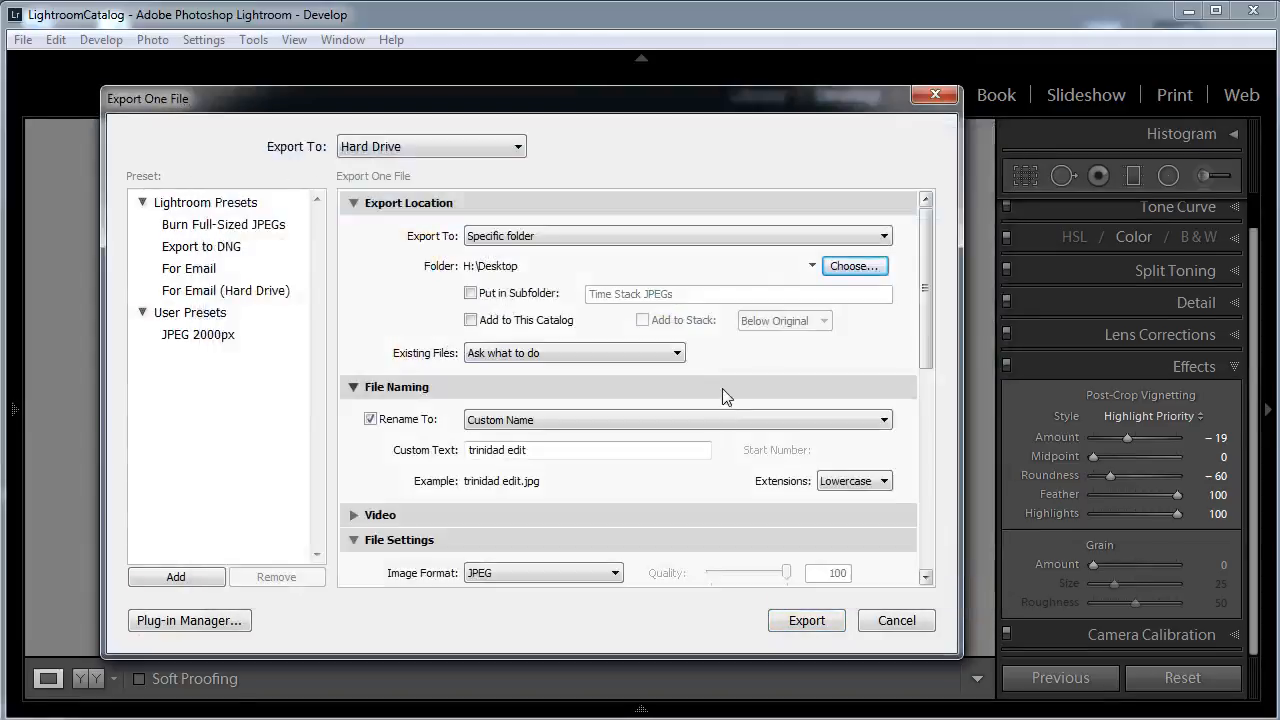
pyautogui.click(532, 452)
pyautogui.moveTo(532, 452); pyautogui.dragTo(428, 458)
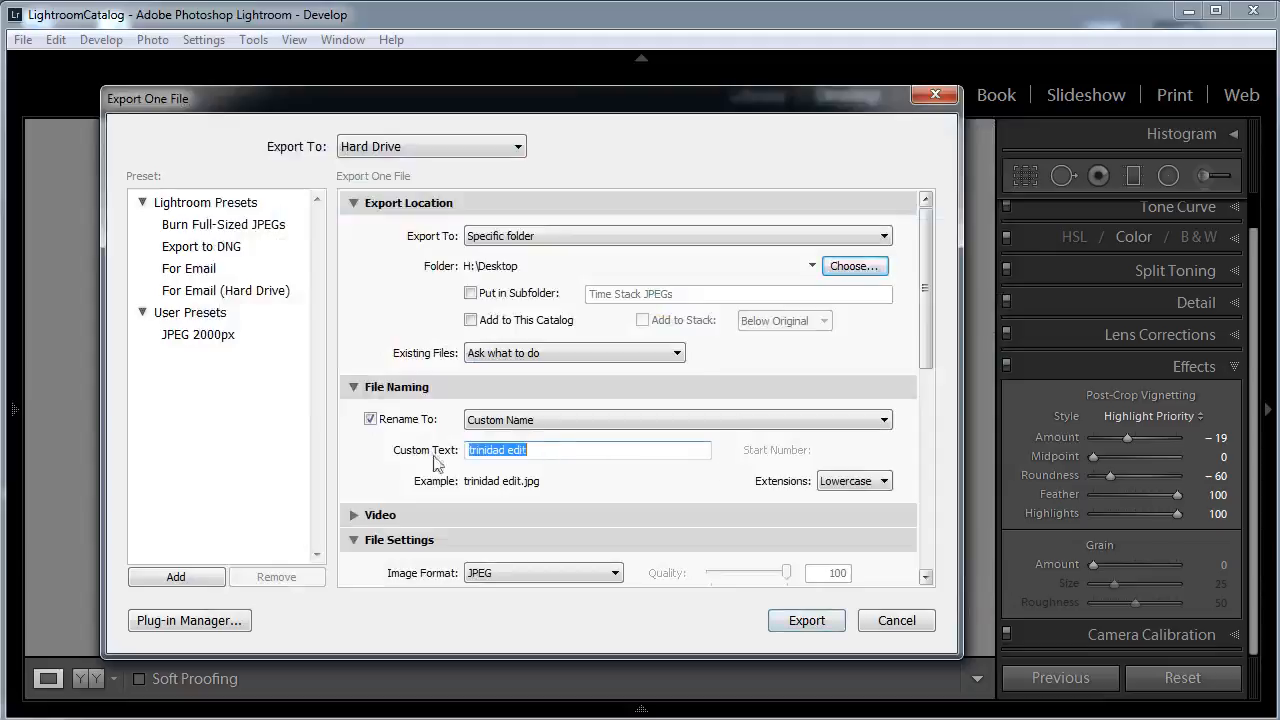
pyautogui.write('castle edit')
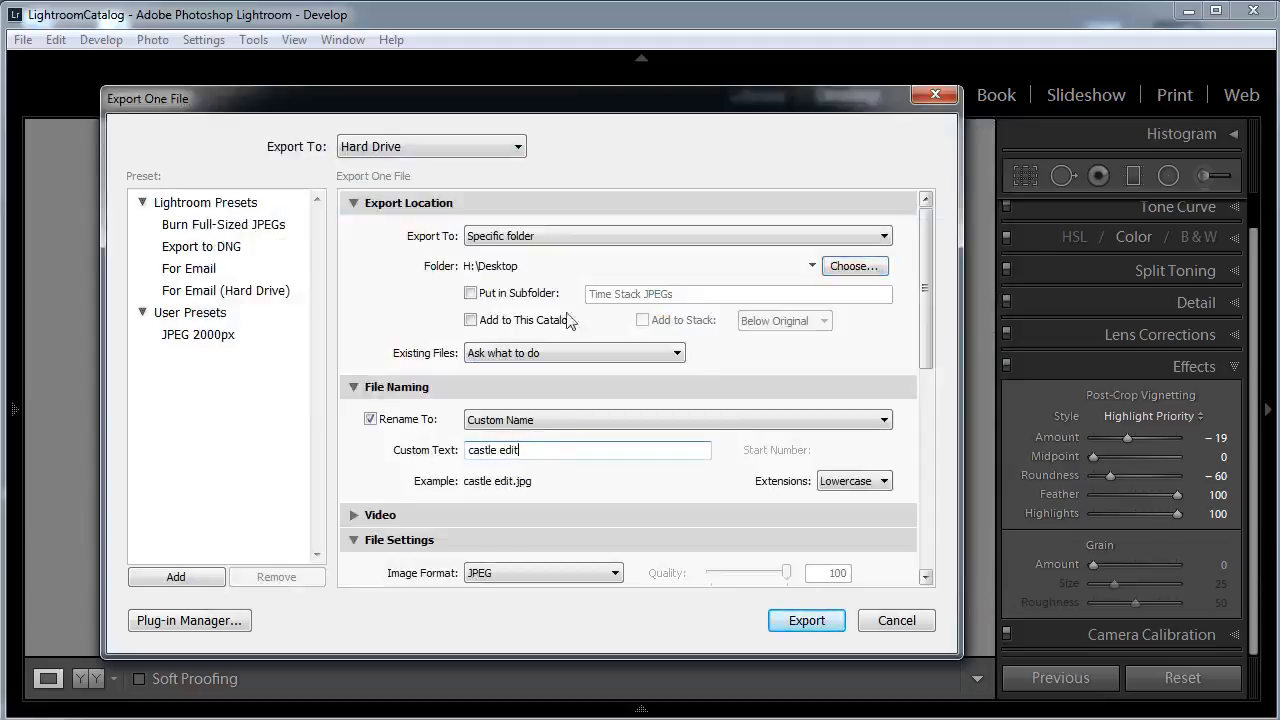
# Keep JPEG as the image format, limit the file size to 4000 K and export the photo
pyautogui.moveTo(923, 288); pyautogui.dragTo(924, 340)
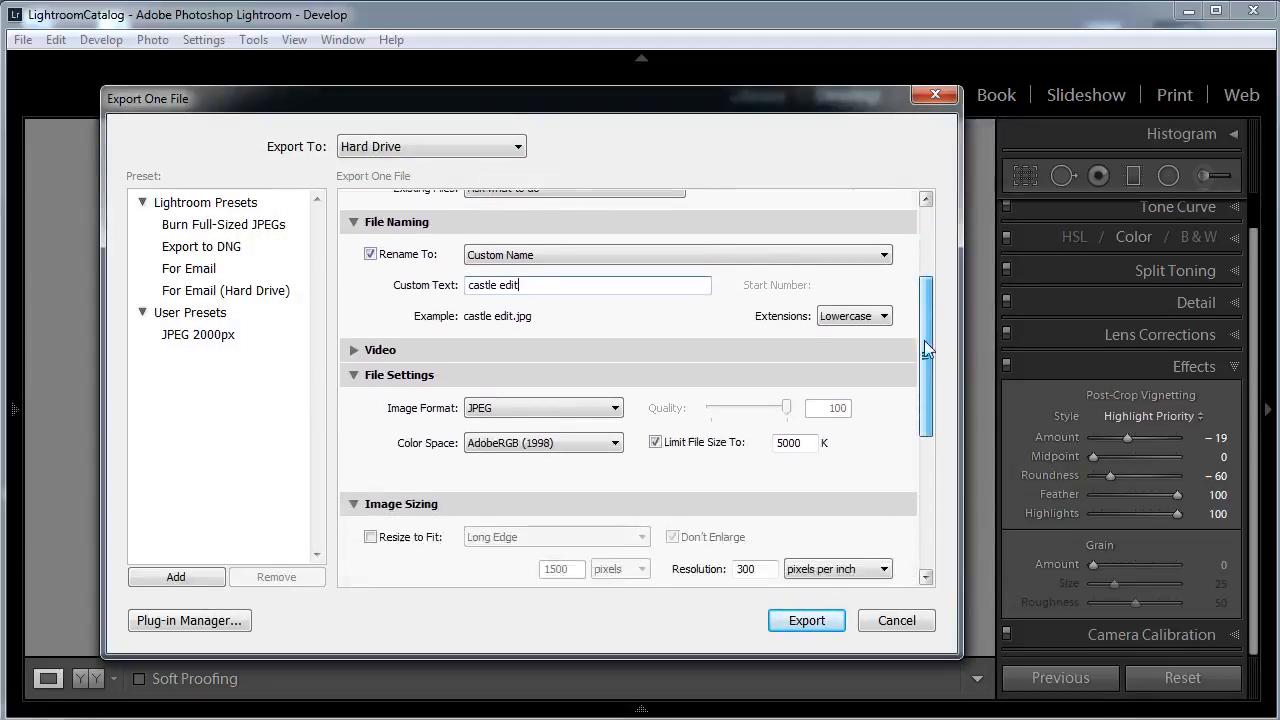
pyautogui.click(560, 410)
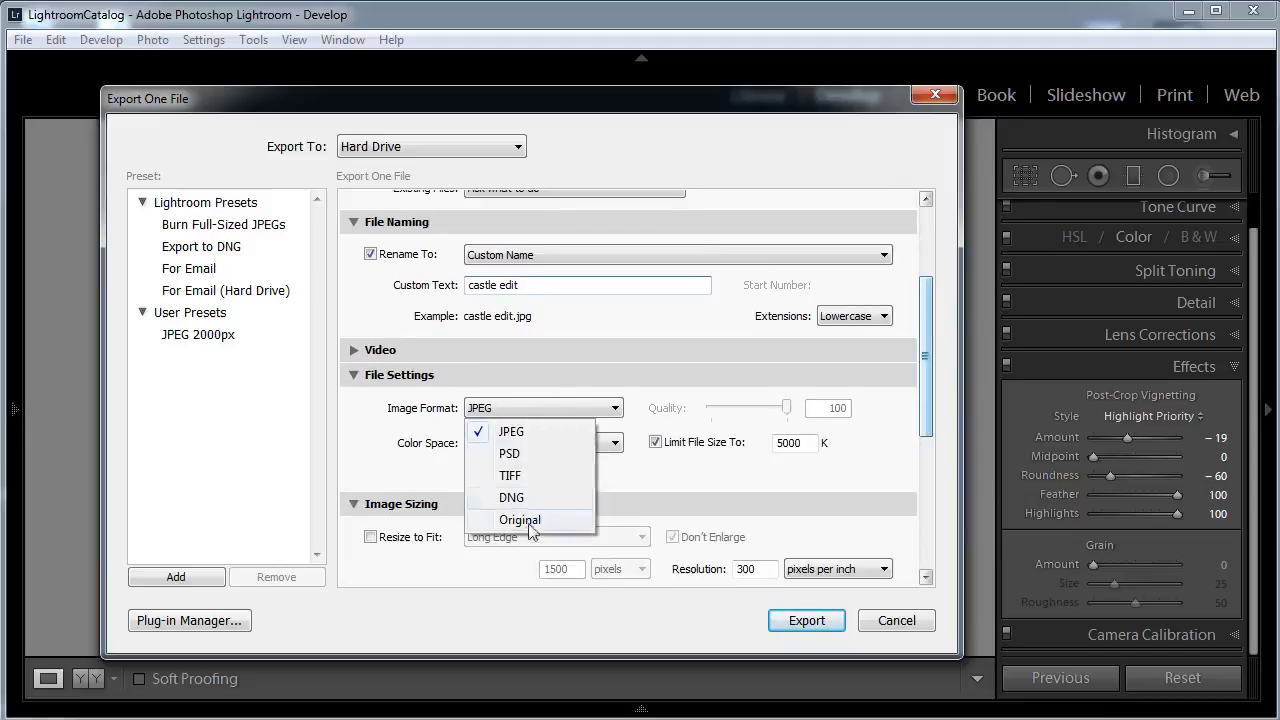
pyautogui.click(540, 431)
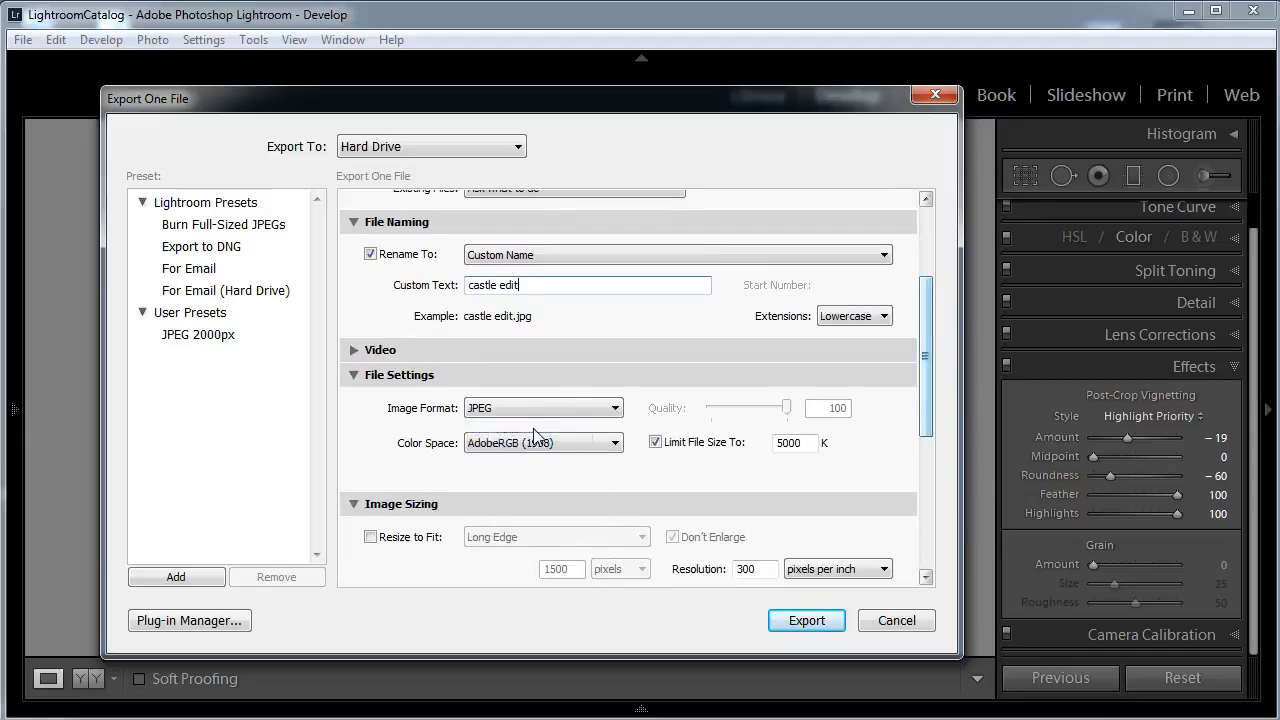
pyautogui.doubleClick(784, 436)
pyautogui.click(779, 437)
pyautogui.press('Delete')
pyautogui.write('4')
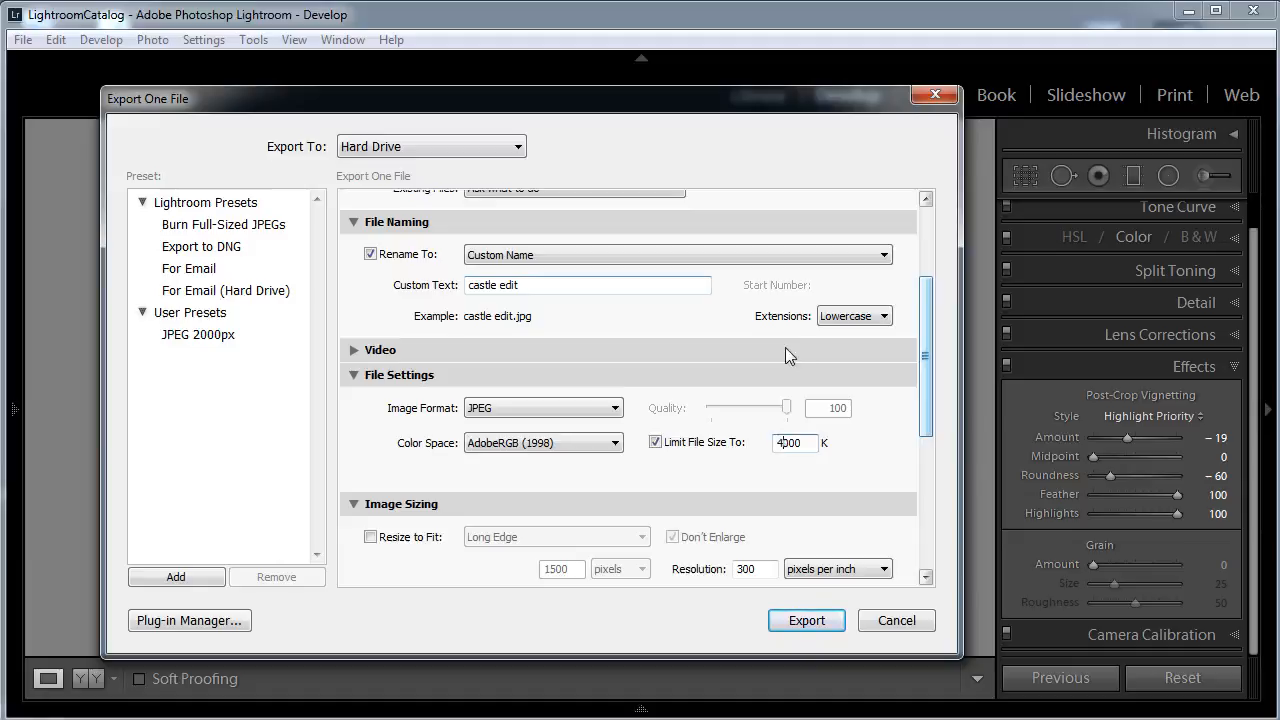
pyautogui.click(808, 618)
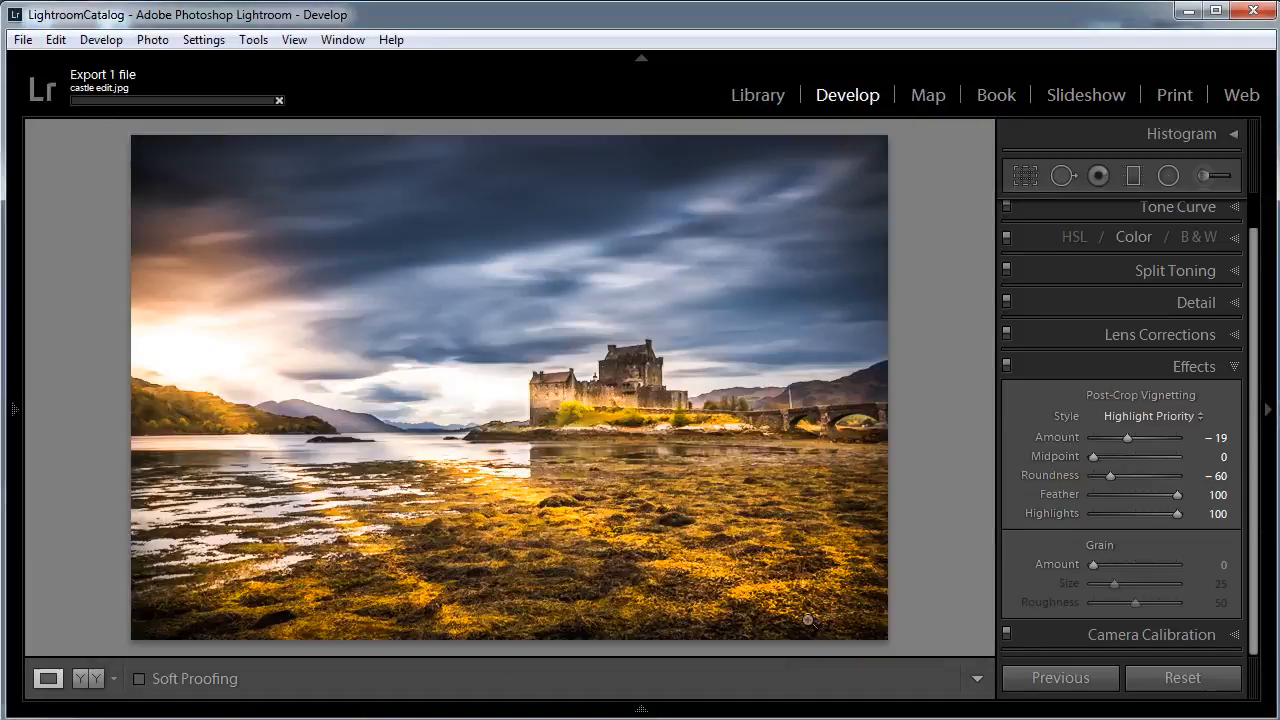